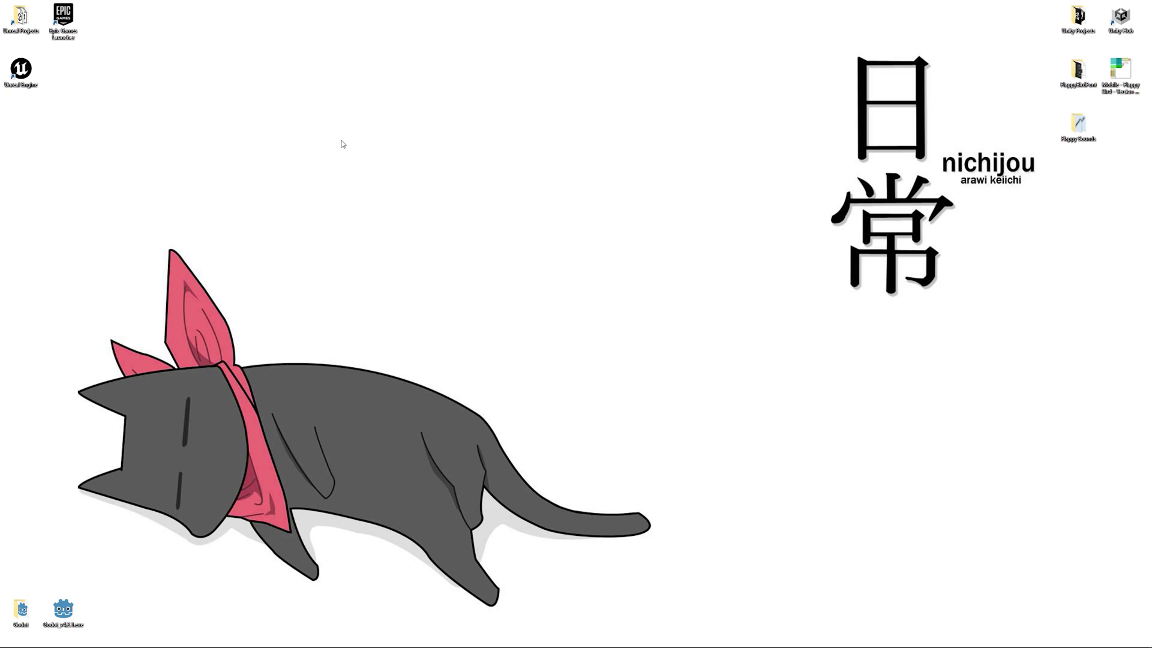
Launch the Epic Games Launcher and go to the Unreal Engine Marketplace.
drag(338, 92, 632, 310)
drag(87, 6, 684, 240)
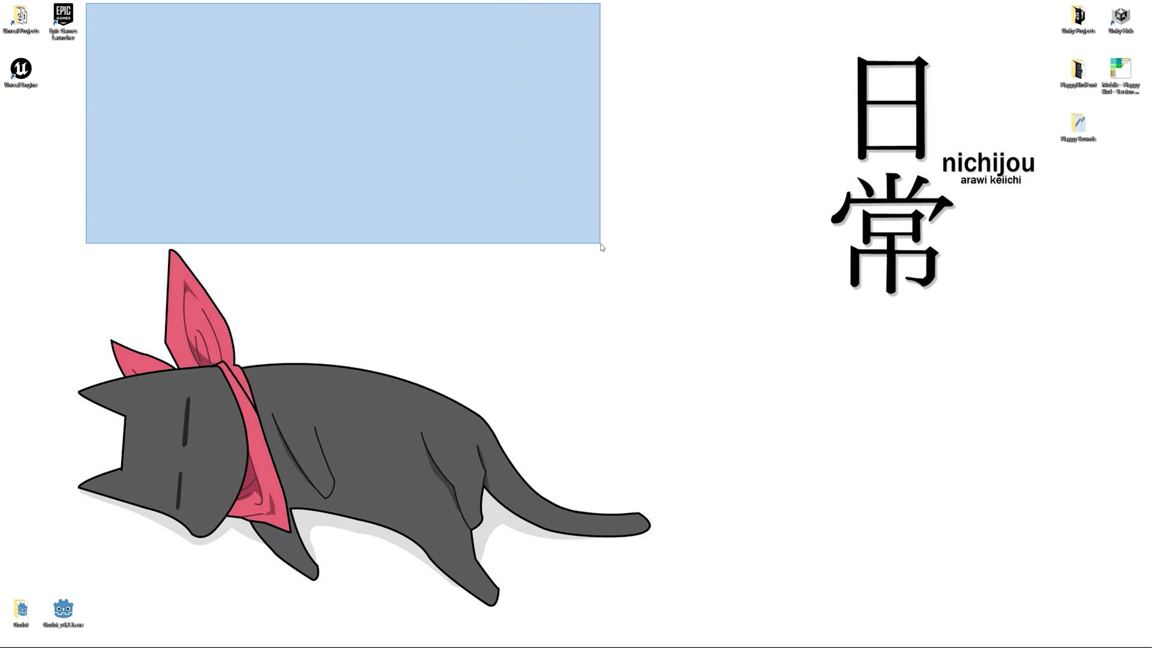
drag(264, 46, 707, 353)
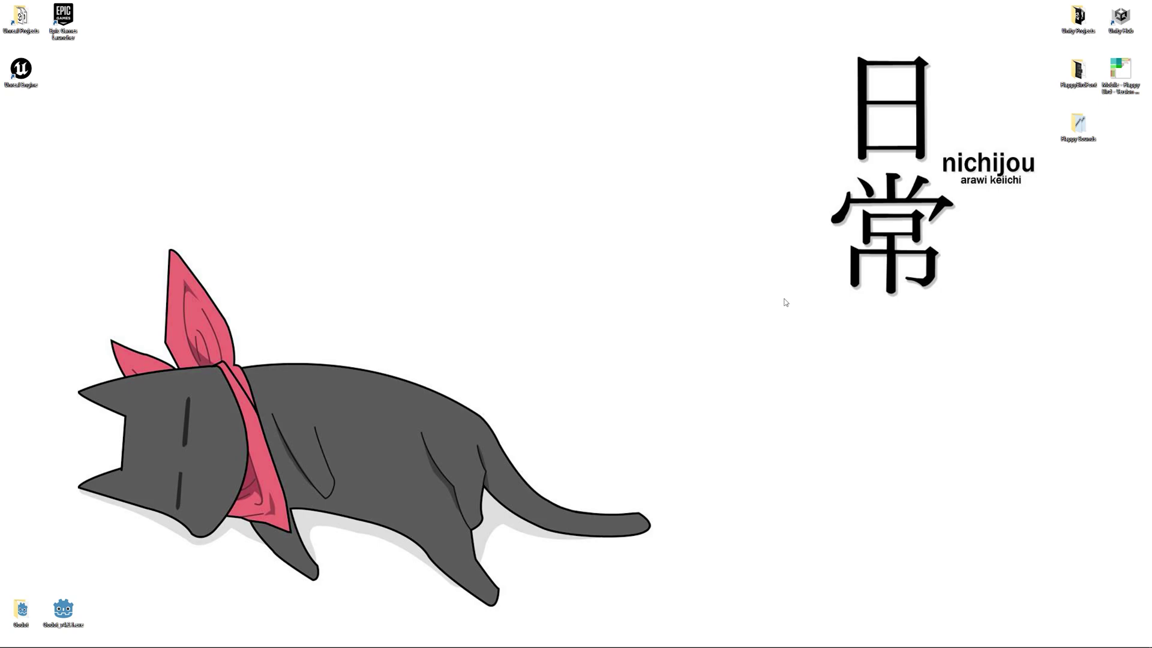
drag(785, 300, 224, 13)
double_click(63, 18)
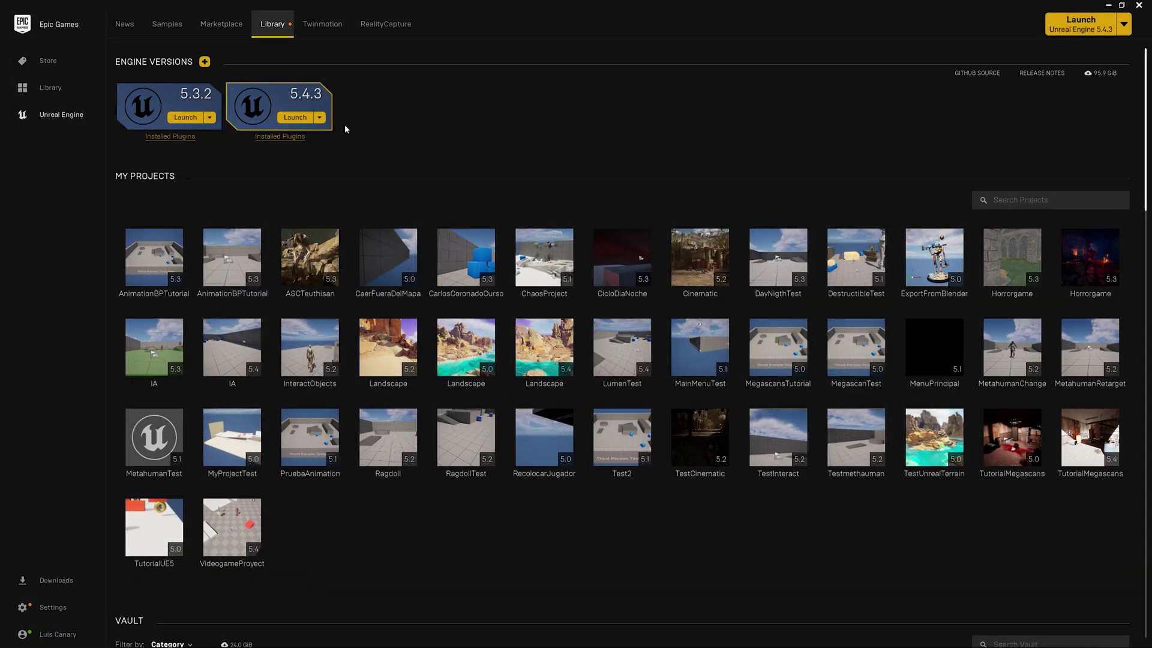
click(45, 117)
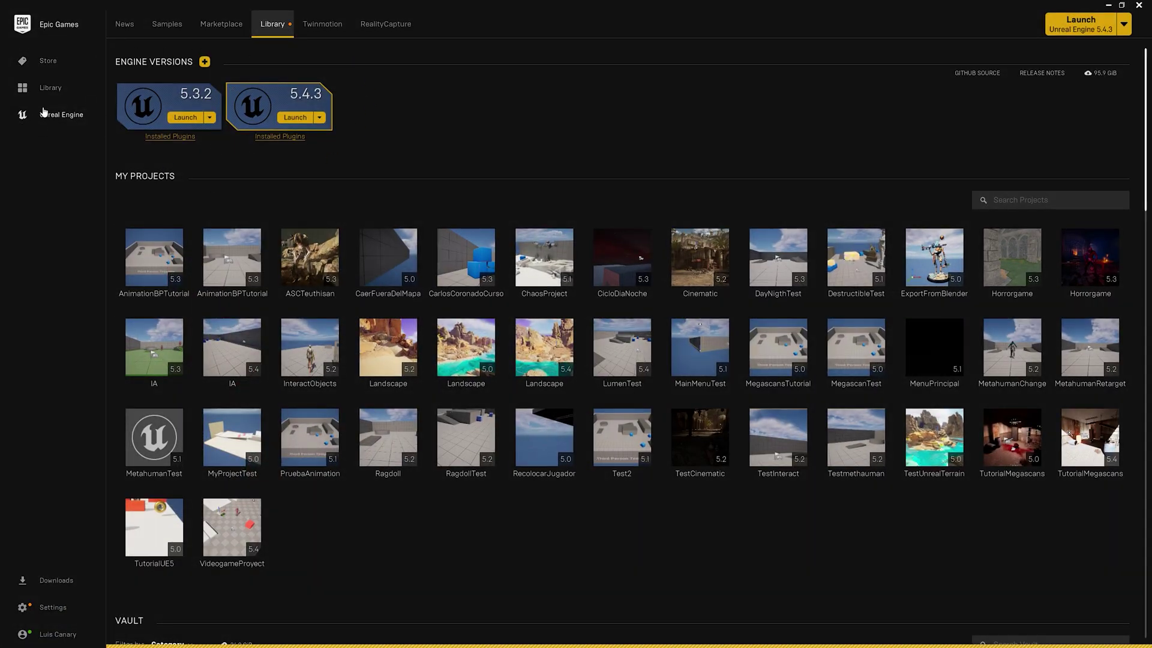
click(215, 27)
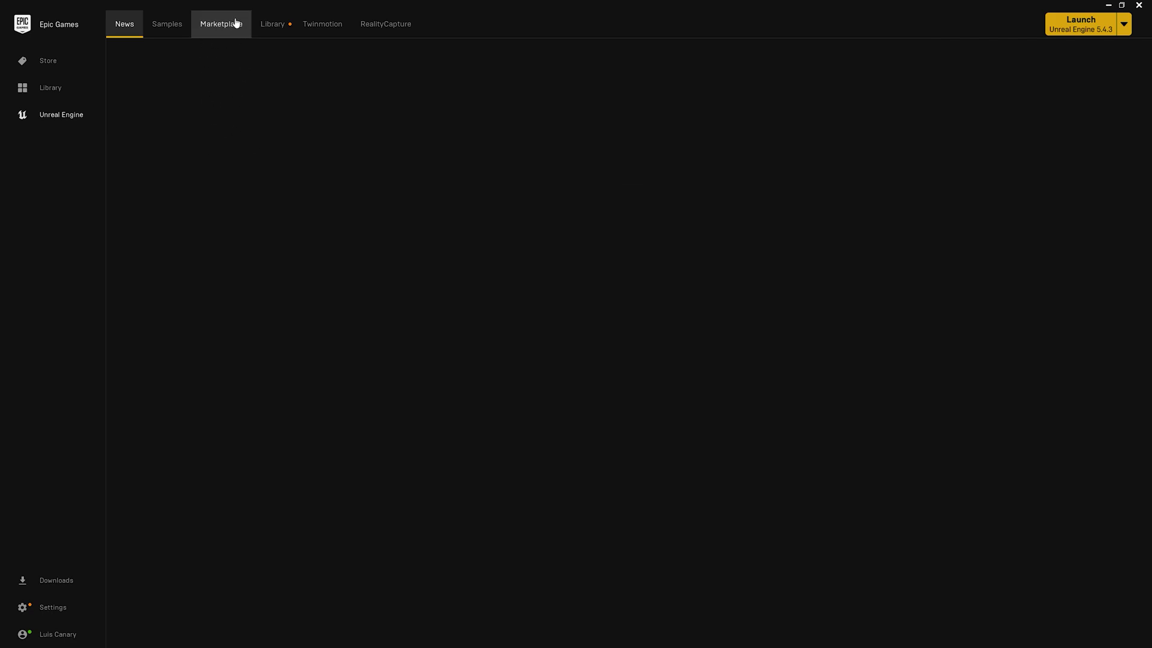
Search the Marketplace for 'ly', open Lyra Starter Game, and start a project from it.
click(213, 25)
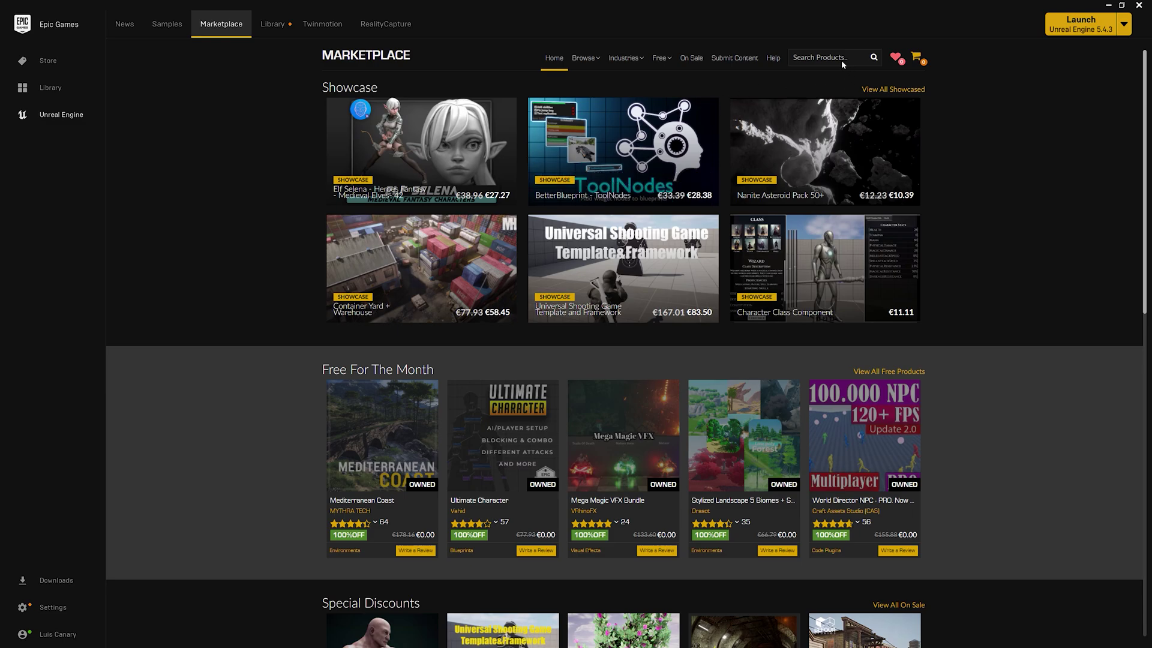
click(798, 58)
text(lyra)
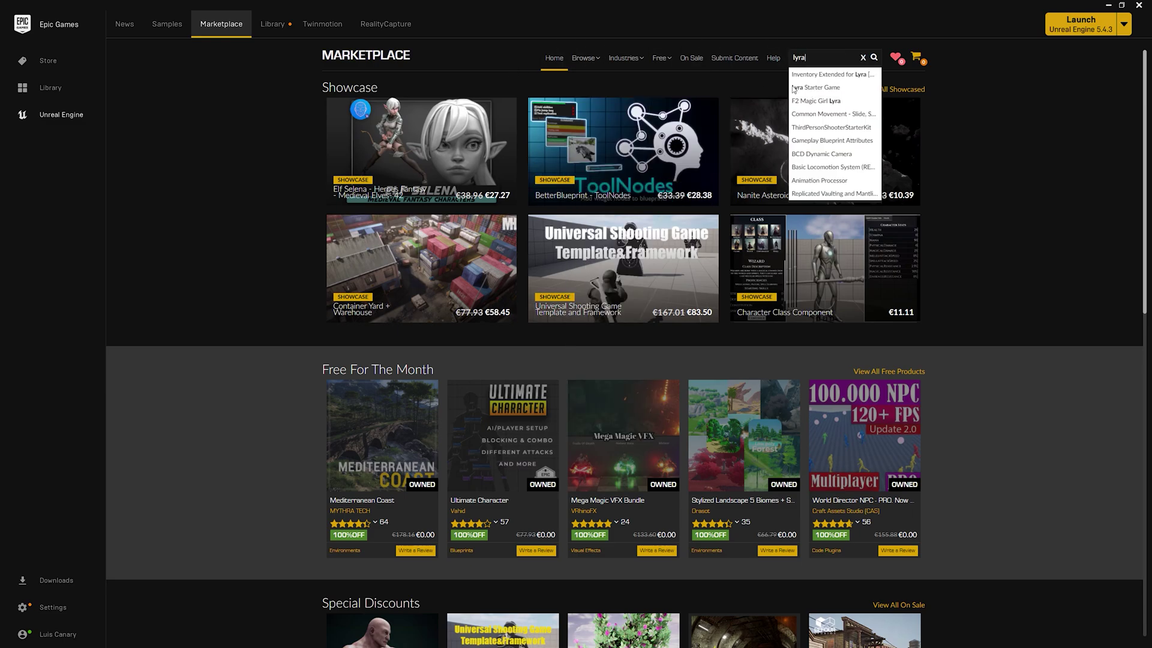
click(823, 88)
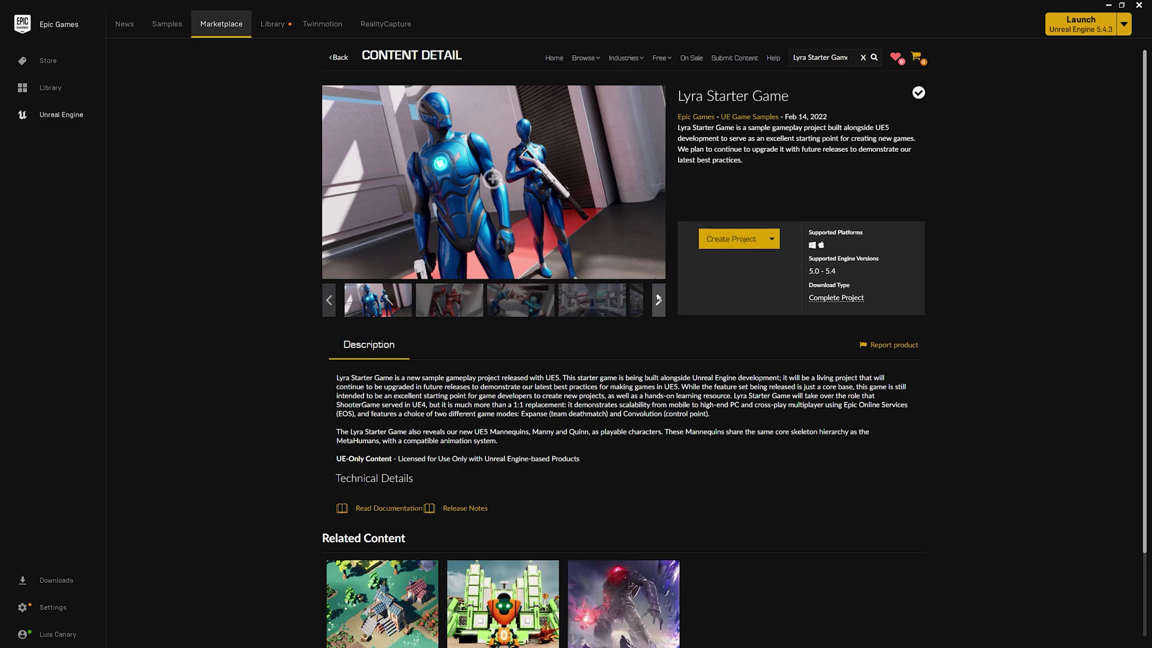
click(755, 241)
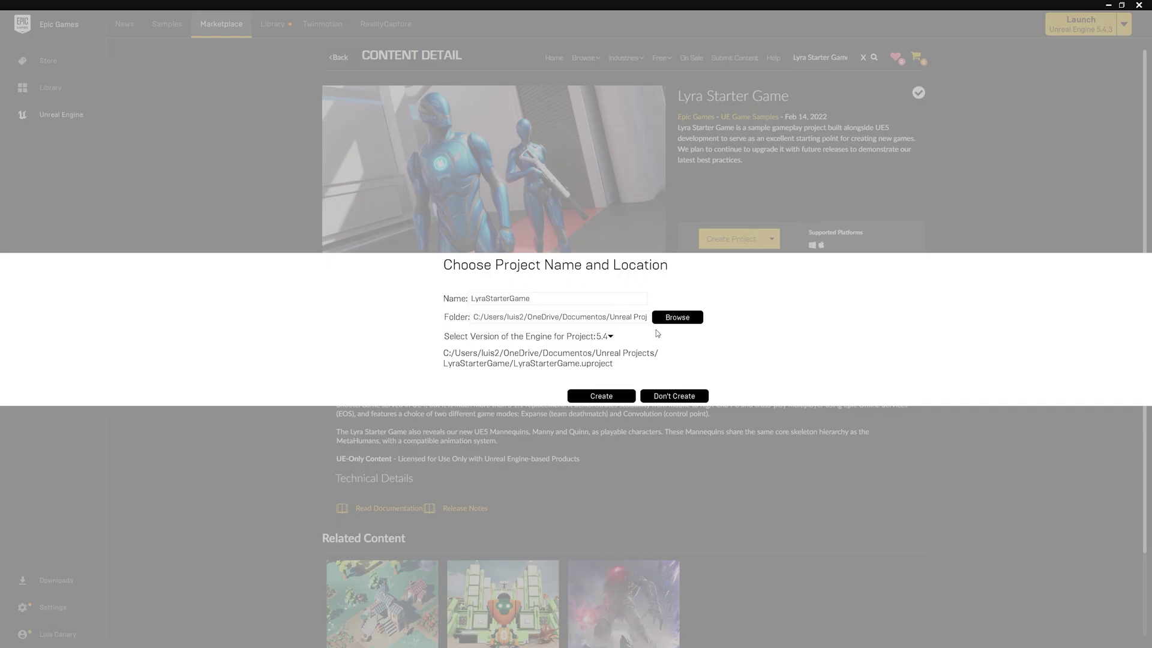
Set the project location to S:\Unreal Projects\Lyra.
click(677, 317)
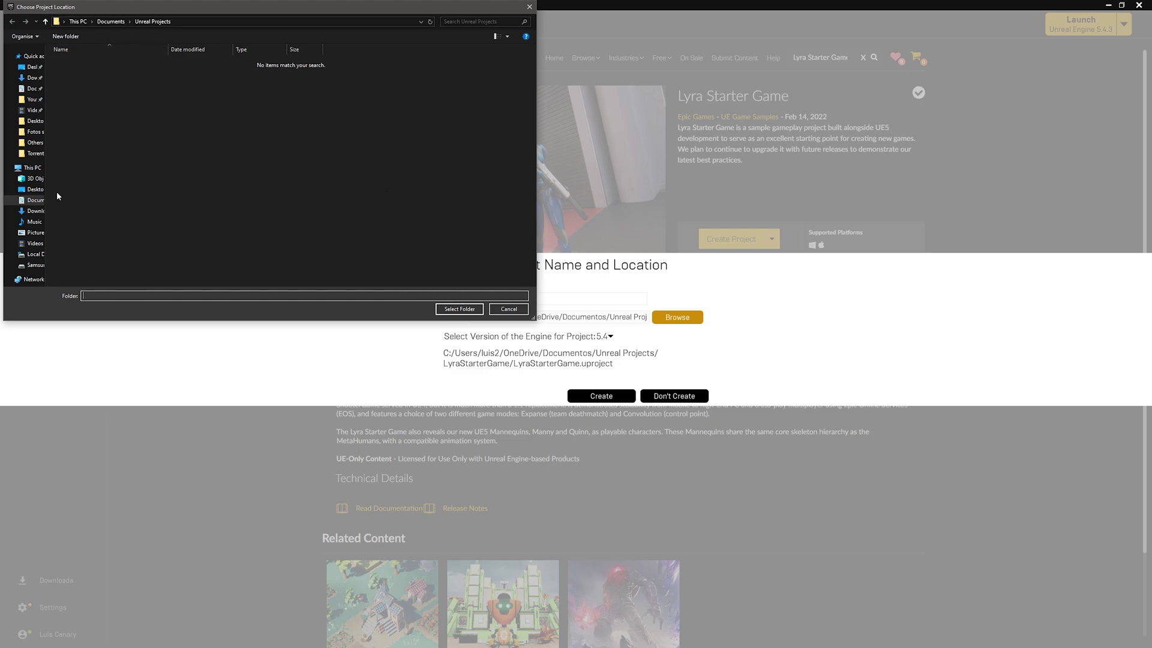
click(30, 168)
click(197, 133)
double_click(197, 133)
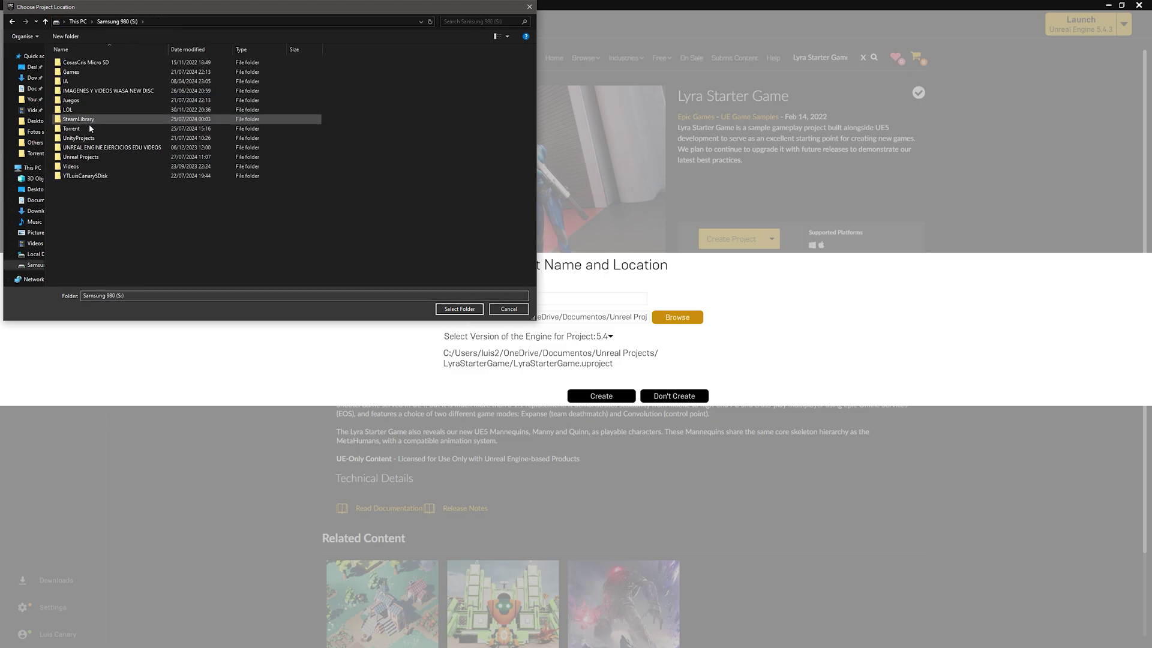
double_click(84, 157)
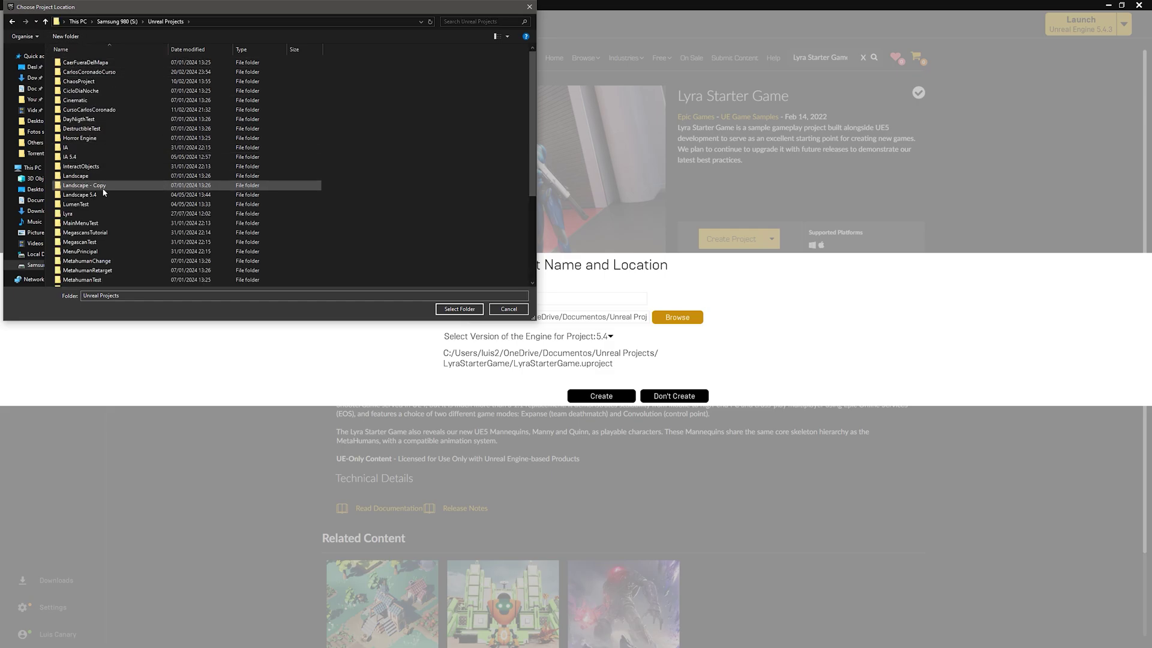
double_click(69, 214)
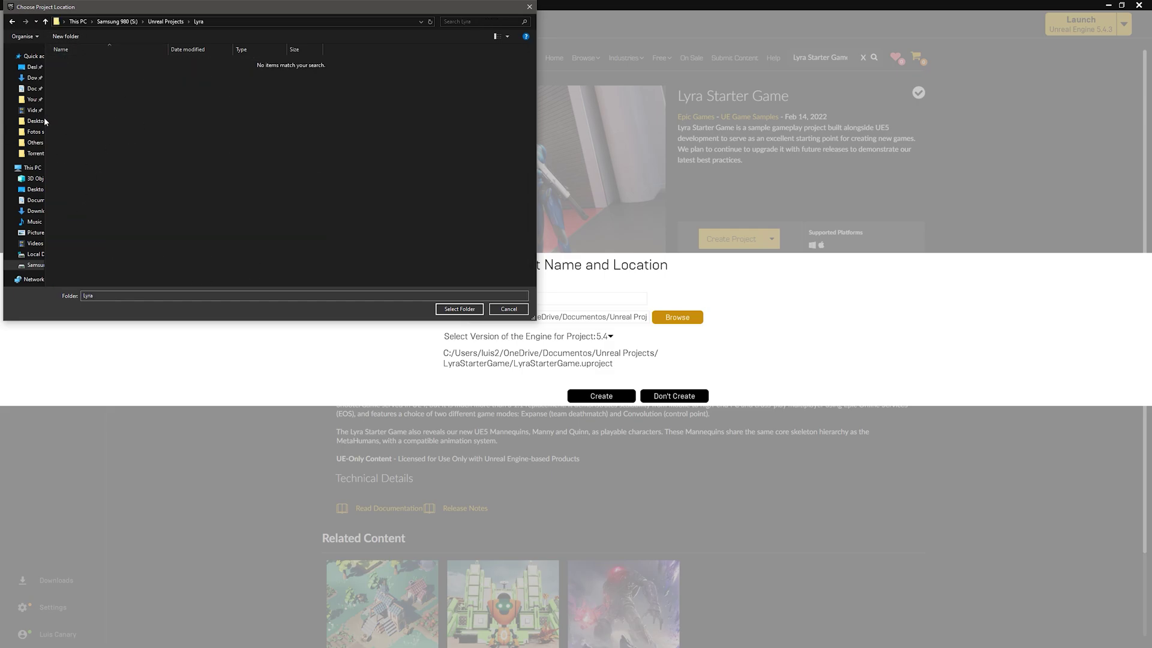
click(456, 310)
Keep engine version 5.4 and create the LyraStarterGame project.
click(615, 342)
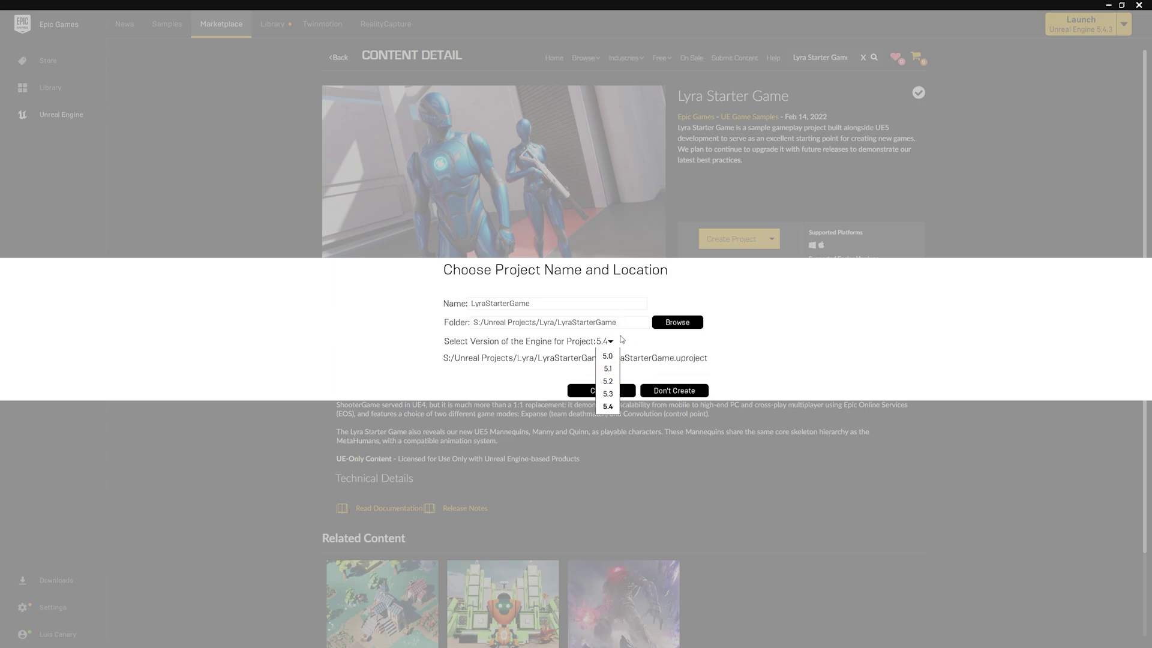
click(612, 342)
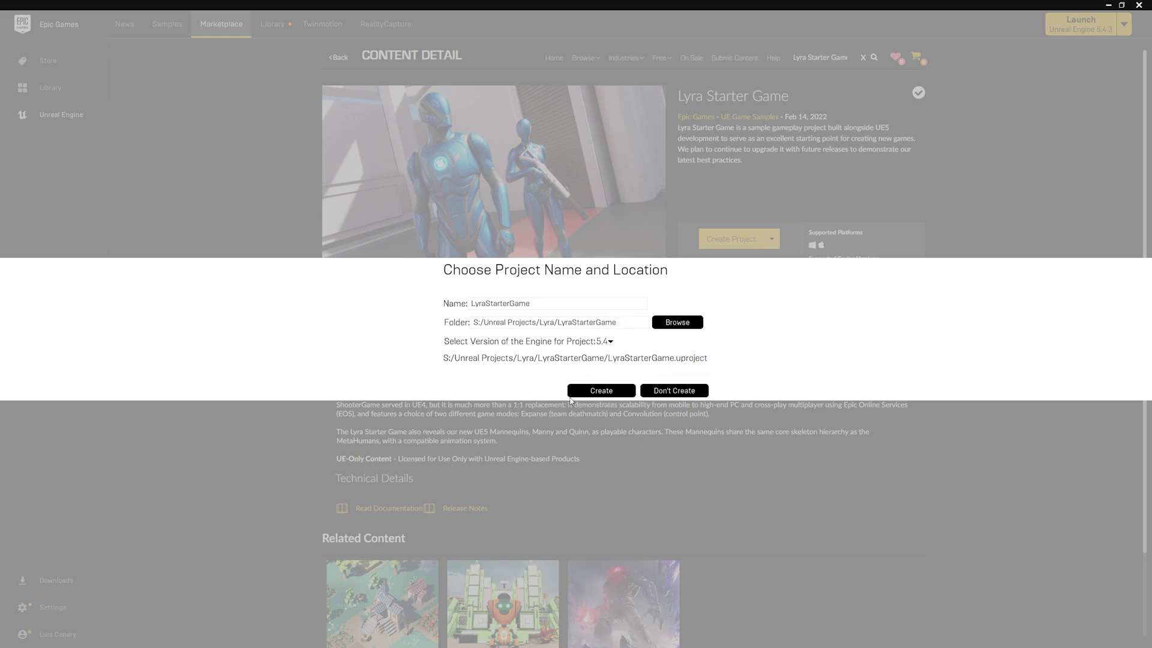
click(598, 392)
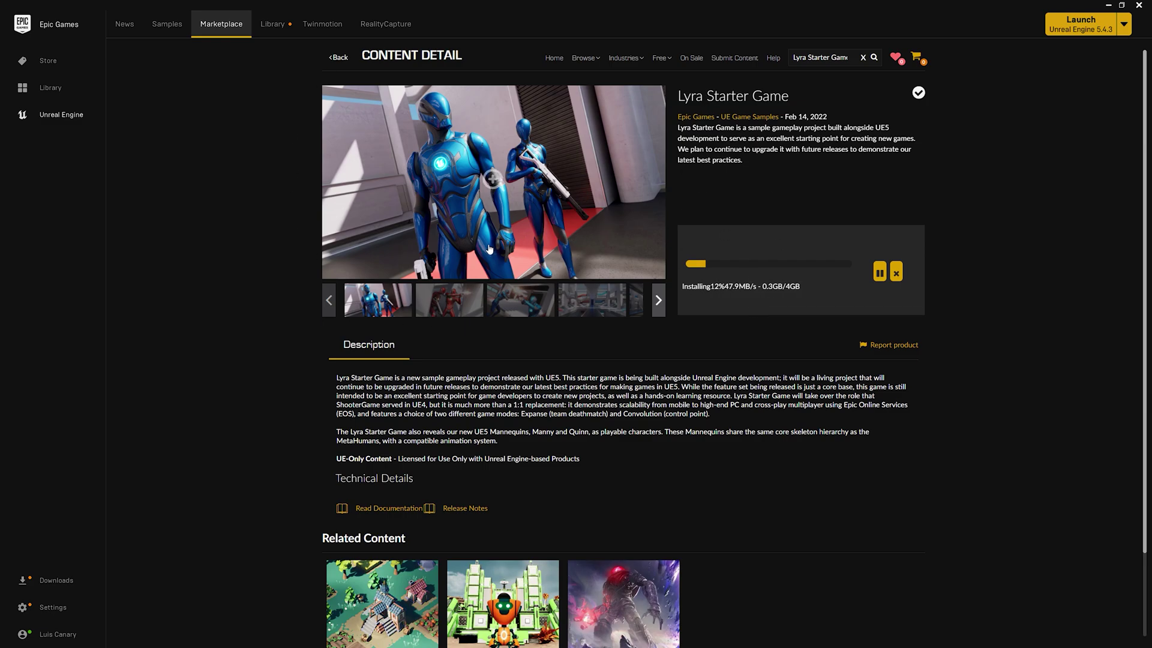
Select the first paragraph of the Lyra description while the install runs.
drag(322, 377, 460, 428)
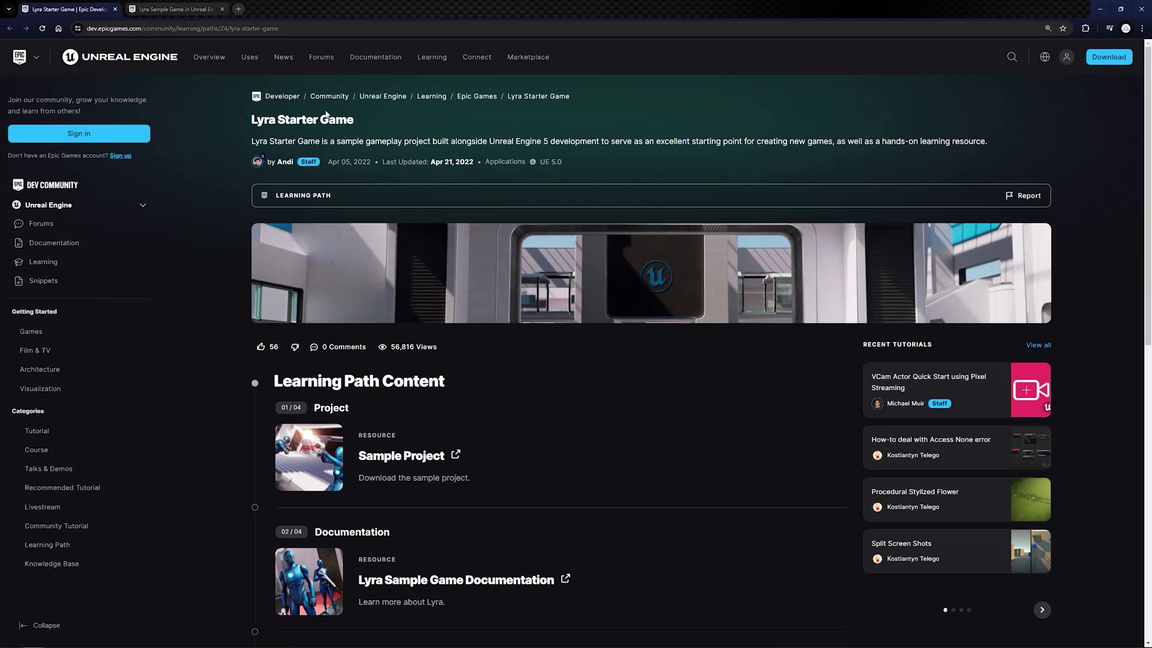
Scroll the Lyra learning path, then switch to the 'Lyra Sample Game in Unreal Engine' page.
scroll(334, 116, down, 3)
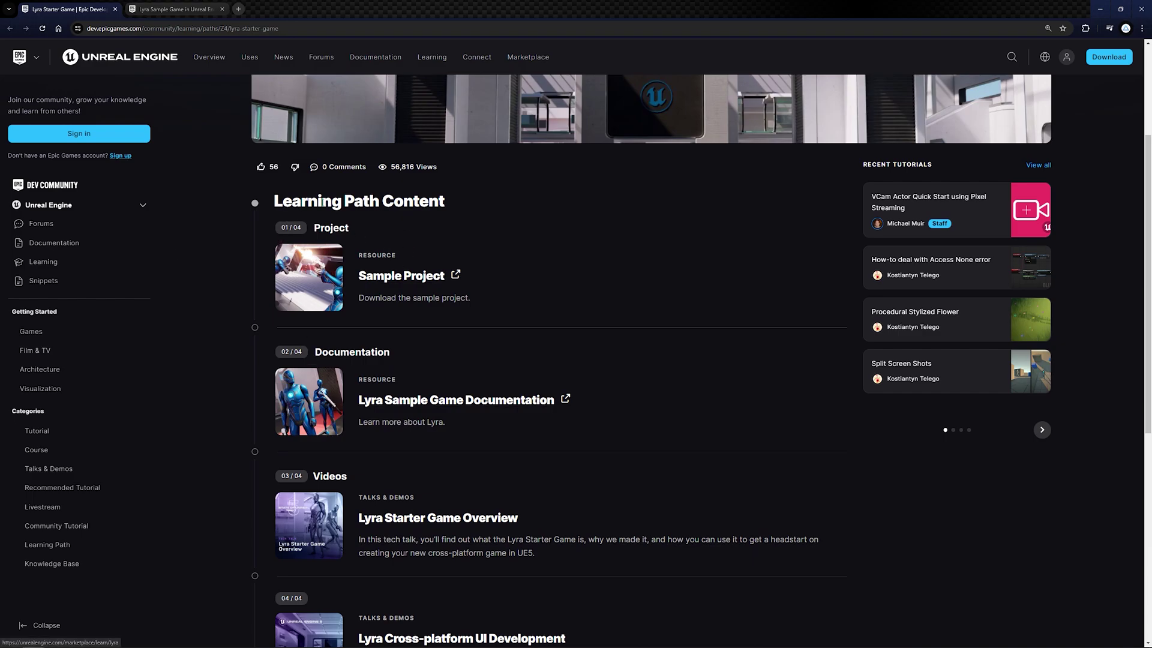
scroll(337, 288, down, 2)
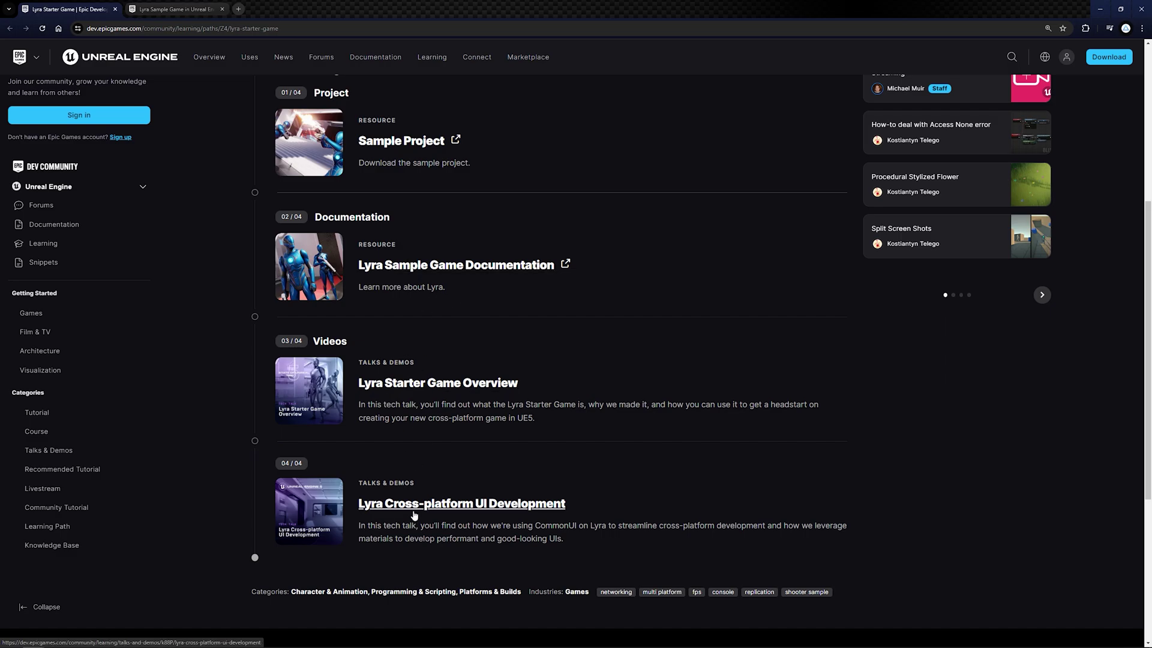
scroll(384, 420, down, 2)
scroll(387, 432, up, 3)
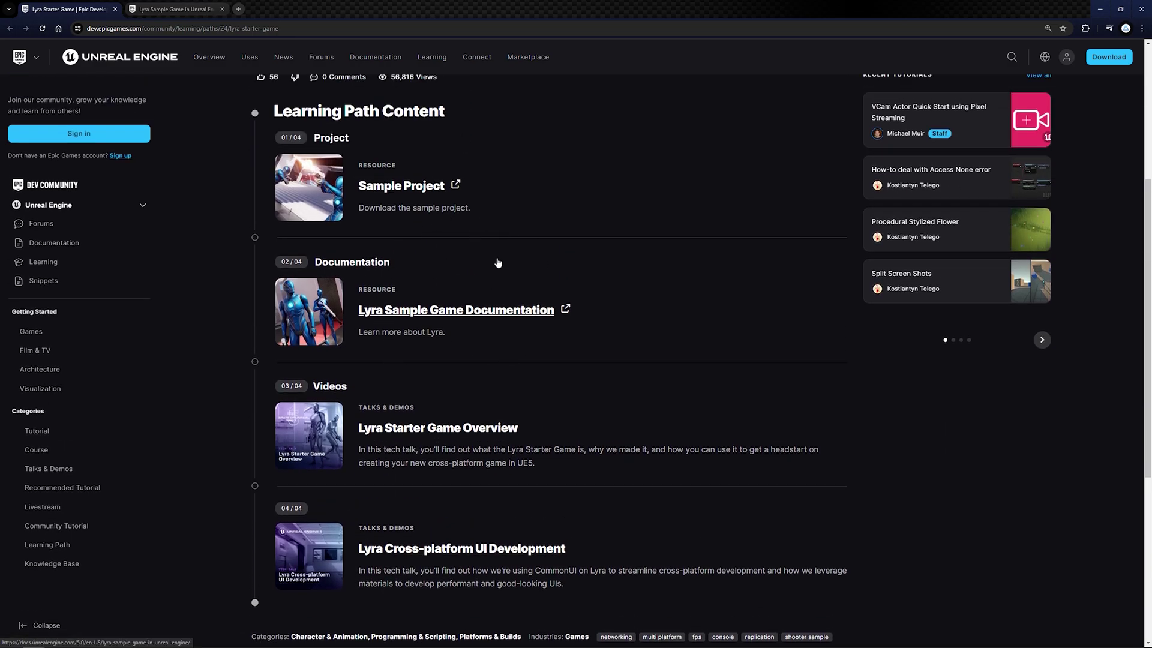
click(193, 5)
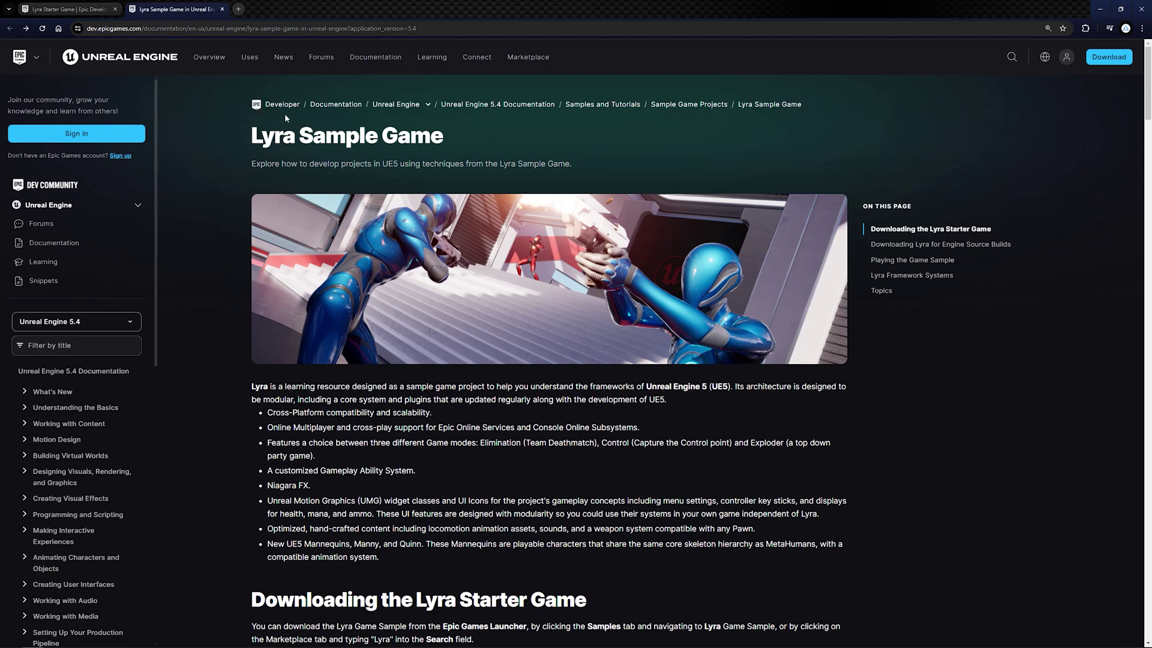
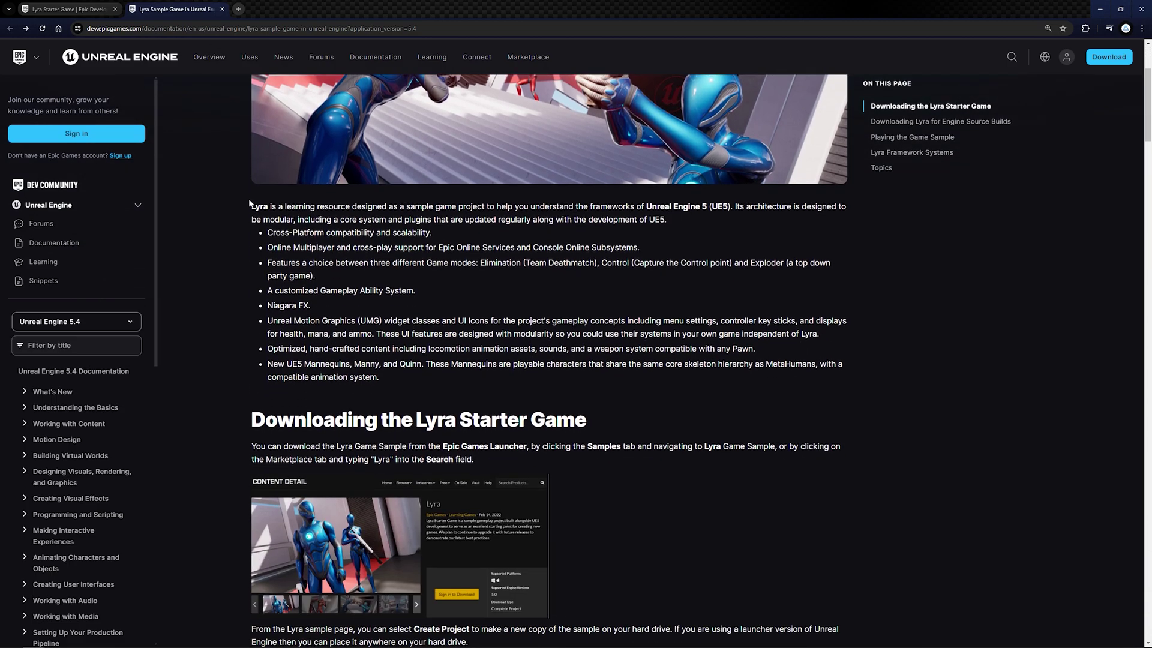
Read down the Lyra Sample Game page to the Playing the Game Sample heading.
scroll(255, 246, down, 3)
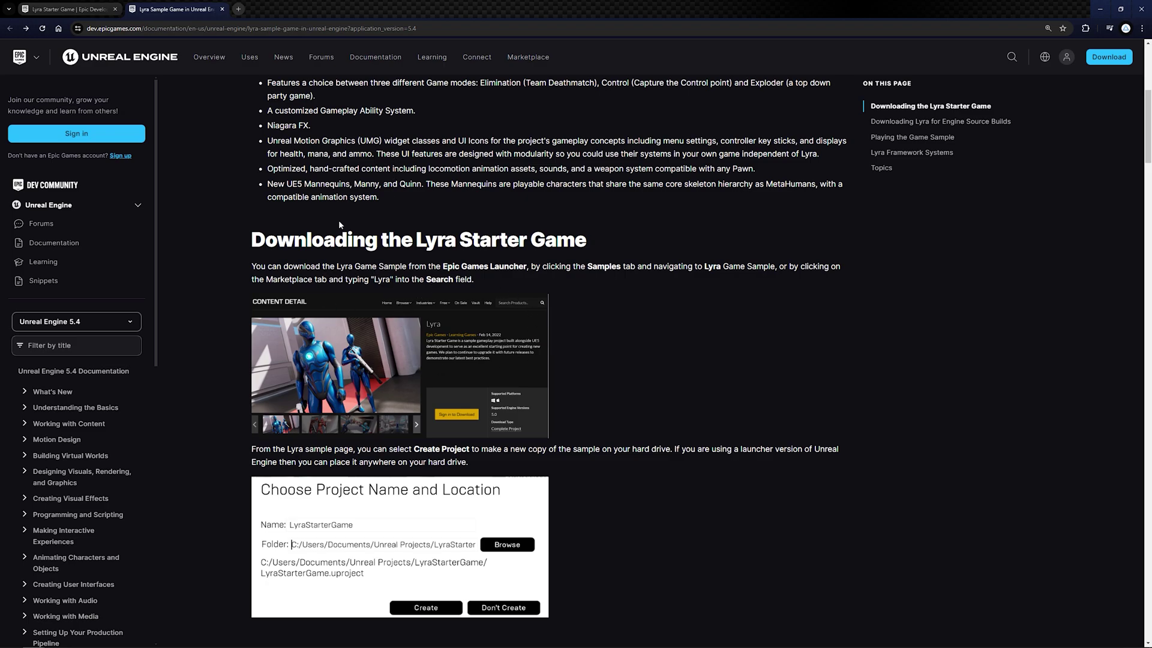
scroll(393, 242, down, 5)
scroll(393, 242, down, 4)
scroll(456, 228, down, 4)
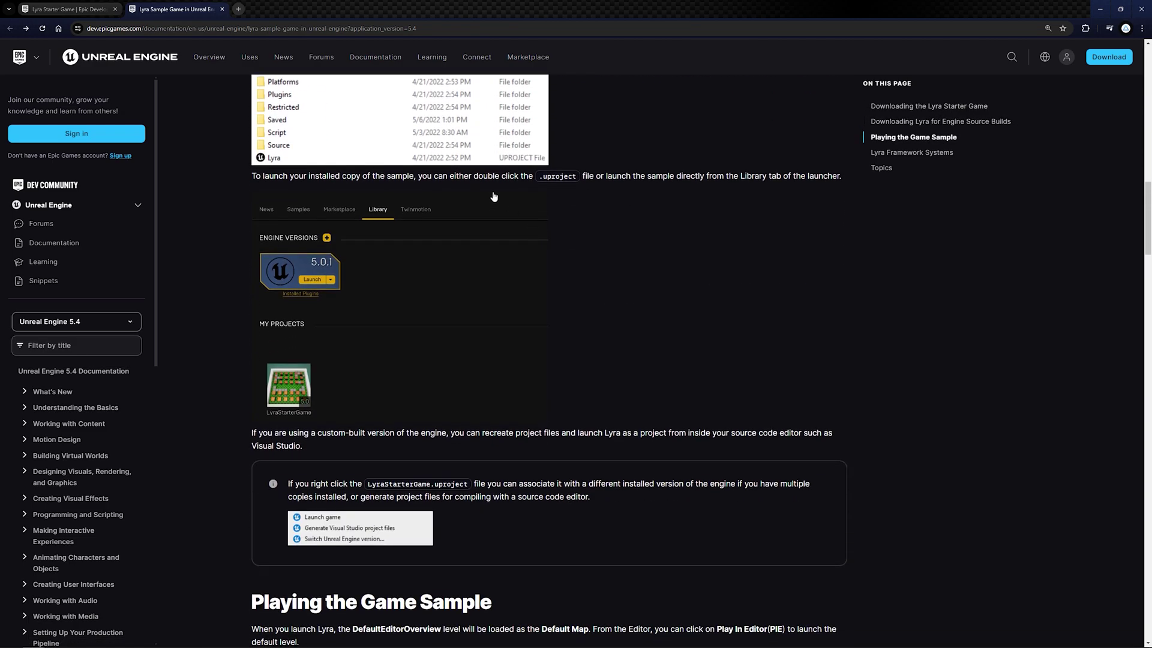
scroll(522, 208, down, 2)
scroll(523, 209, down, 2)
scroll(480, 228, down, 4)
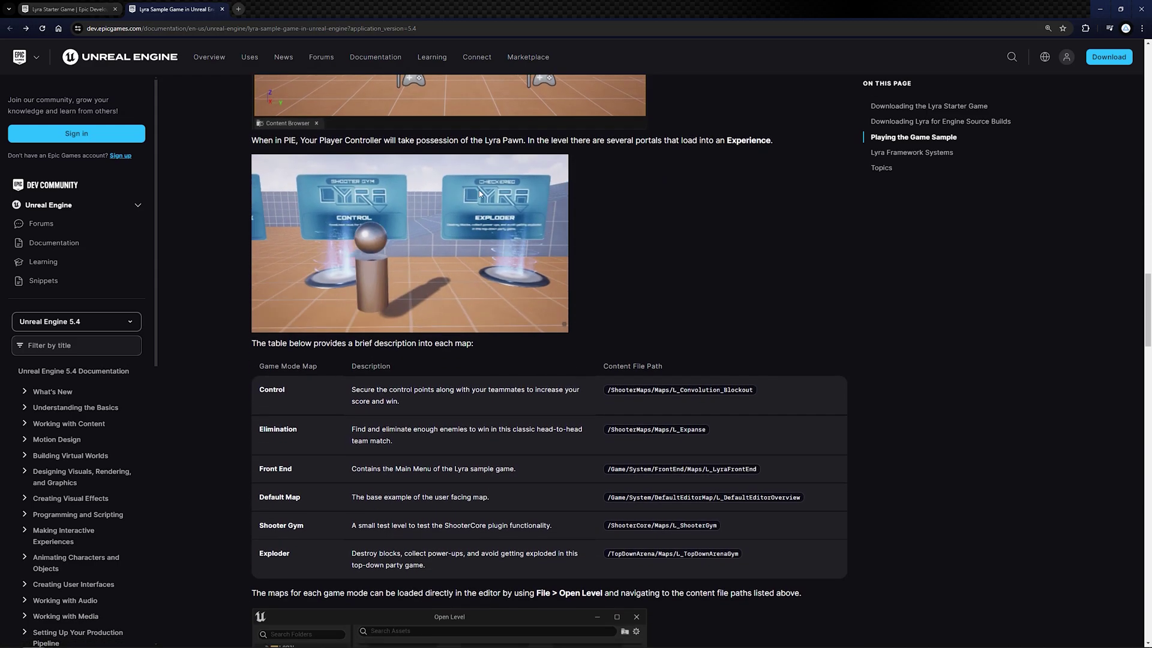
scroll(427, 251, up, 4)
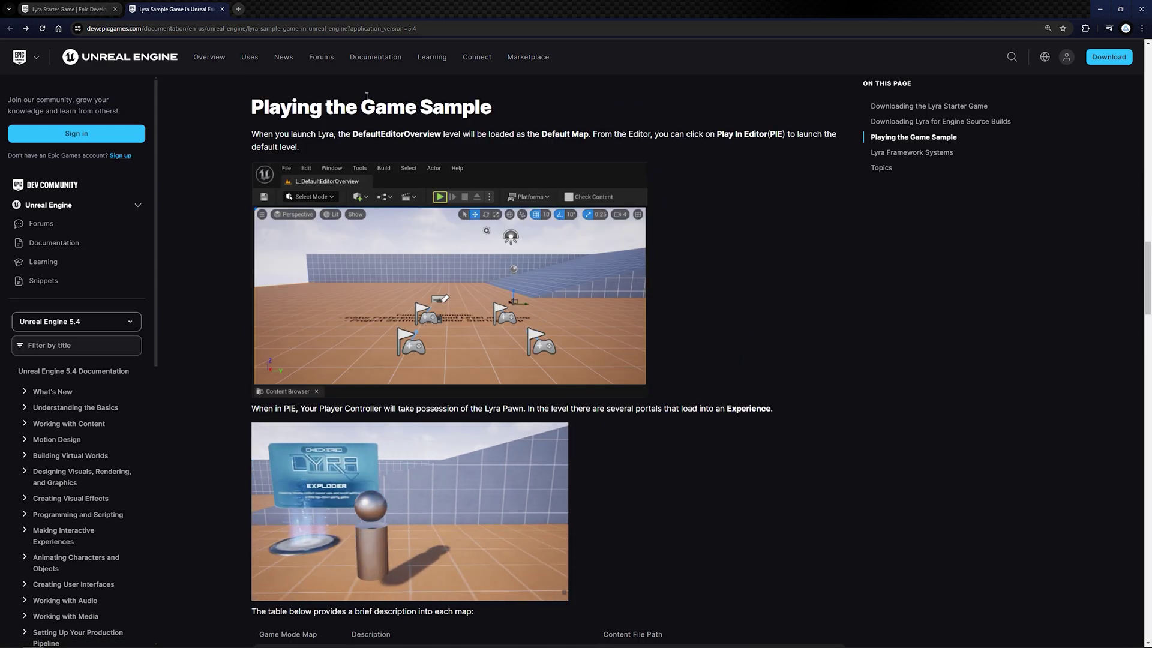
triple_click(556, 116)
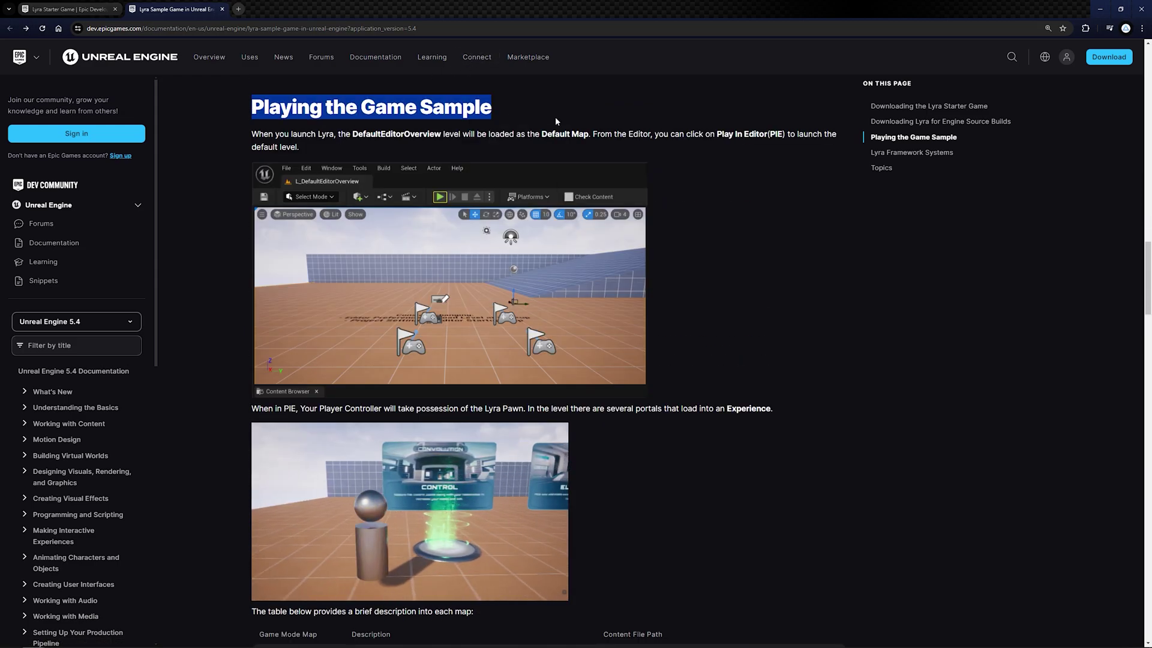
click(411, 132)
Continue scrolling the page down to the Topics list of Lyra subpages.
scroll(411, 132, down, 4)
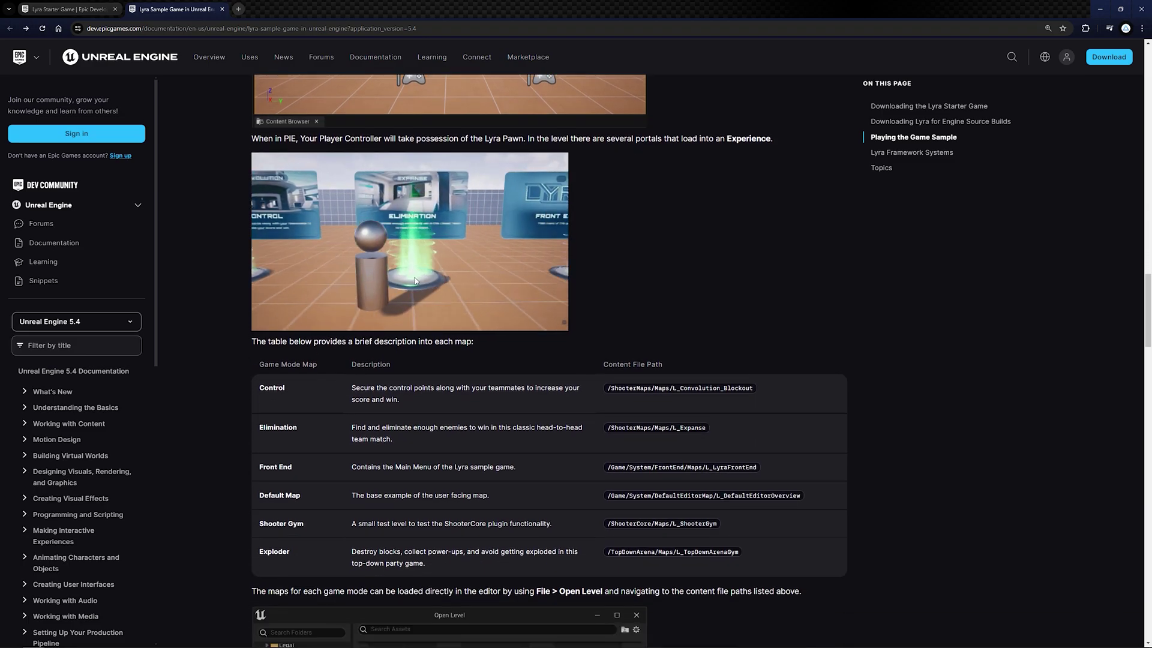
scroll(327, 404, down, 3)
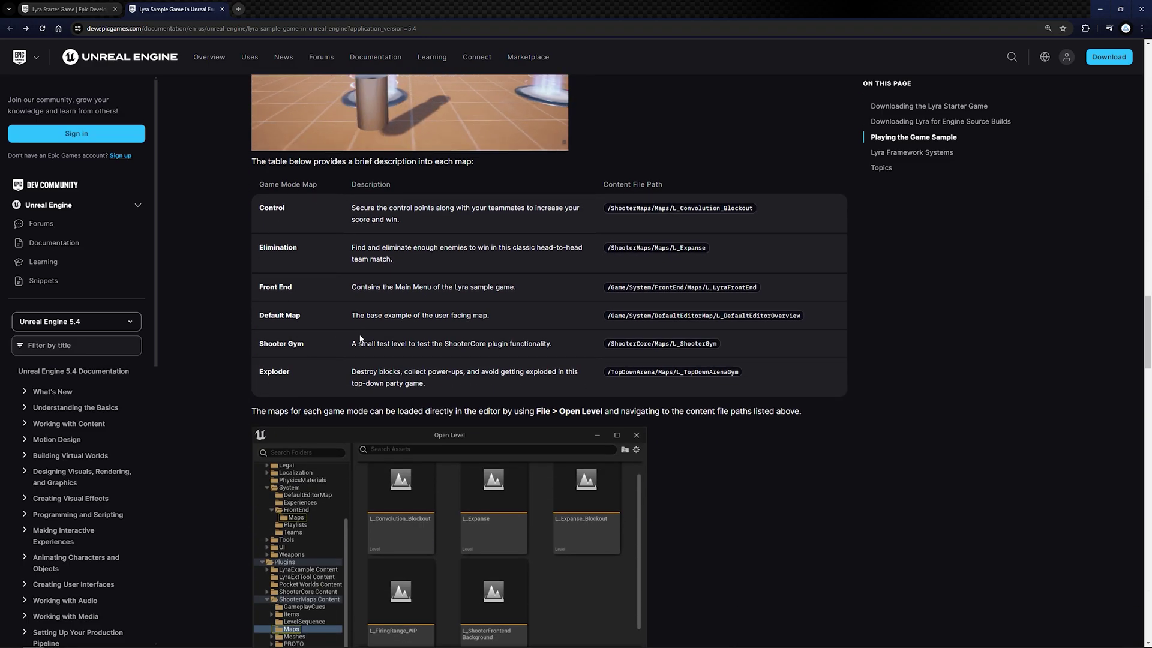
scroll(336, 329, down, 3)
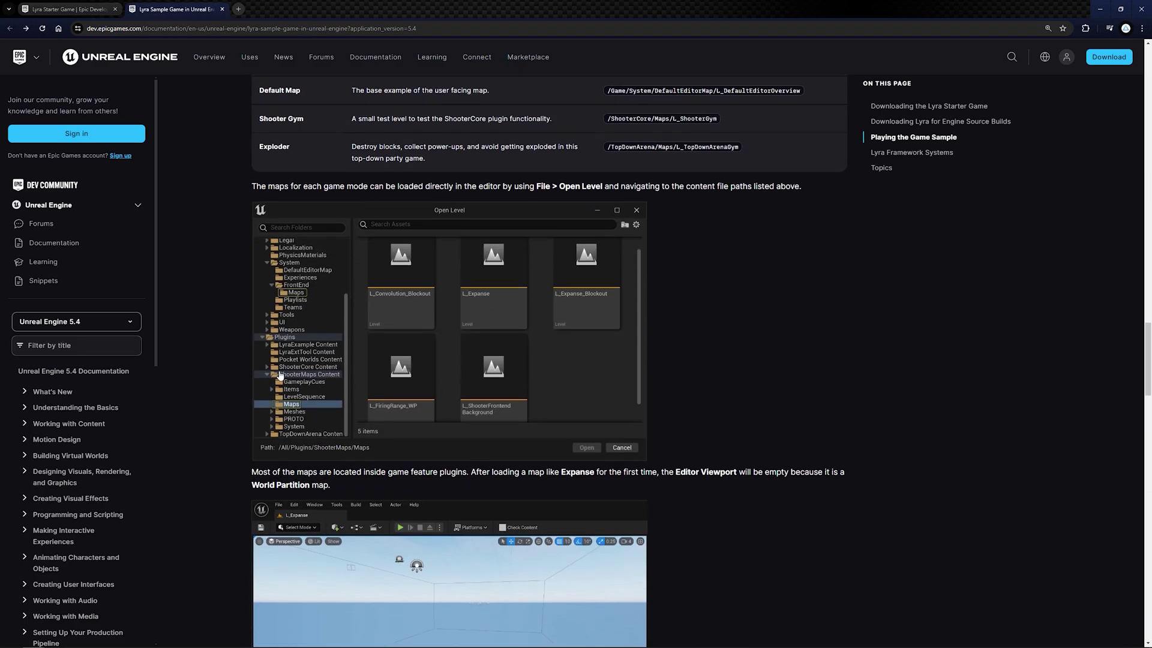
scroll(341, 330, down, 5)
scroll(391, 326, down, 5)
scroll(420, 276, down, 4)
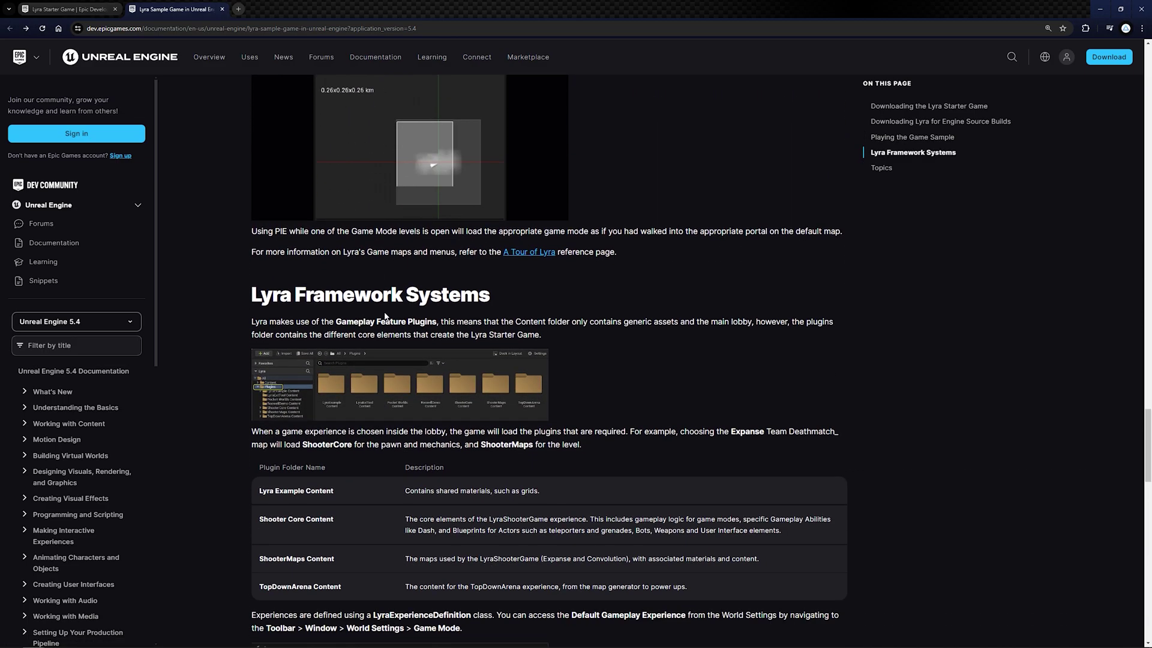
scroll(438, 240, down, 2)
scroll(450, 216, down, 2)
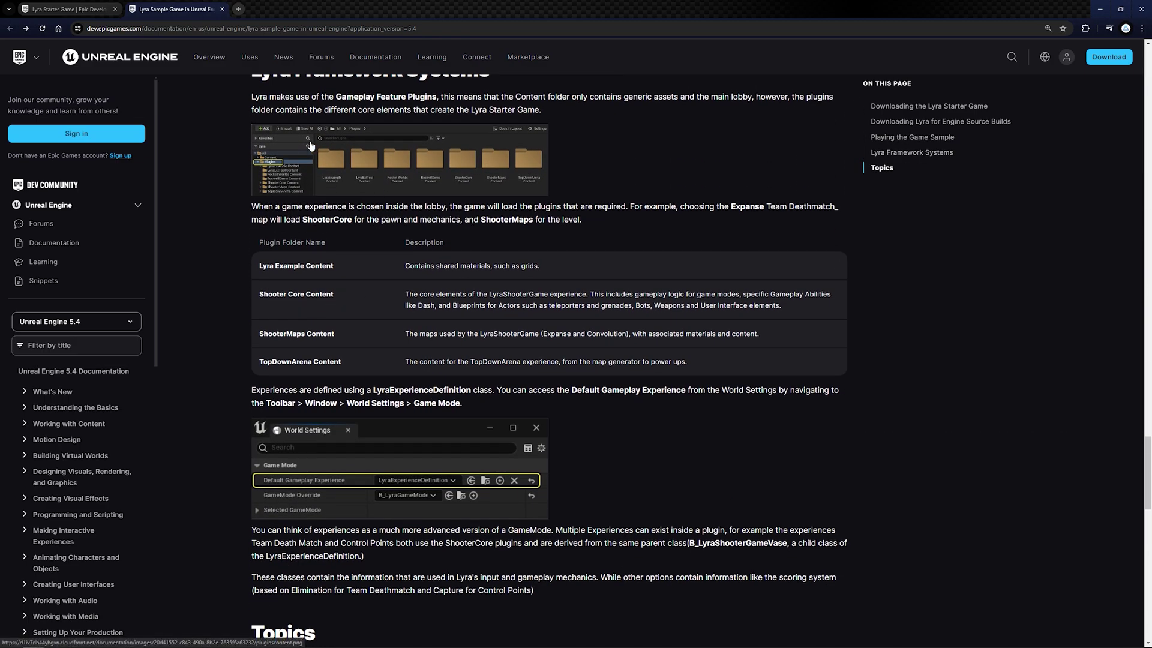
scroll(347, 192, down, 4)
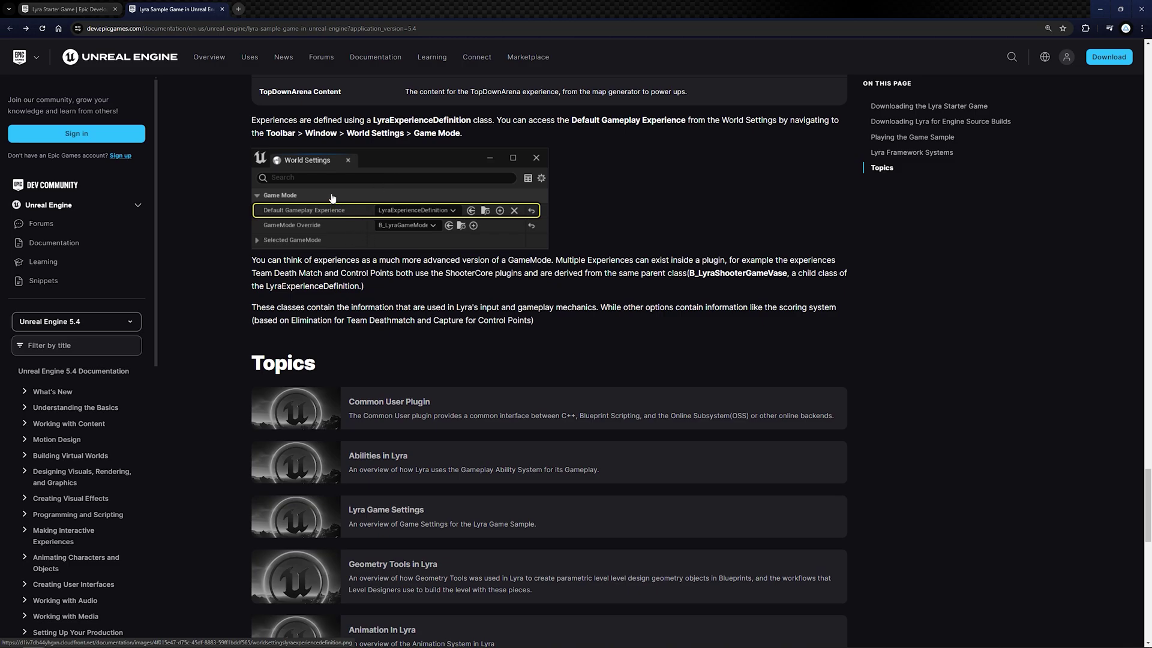
scroll(348, 174, down, 3)
scroll(378, 282, down, 1)
scroll(381, 326, down, 2)
scroll(383, 270, up, 2)
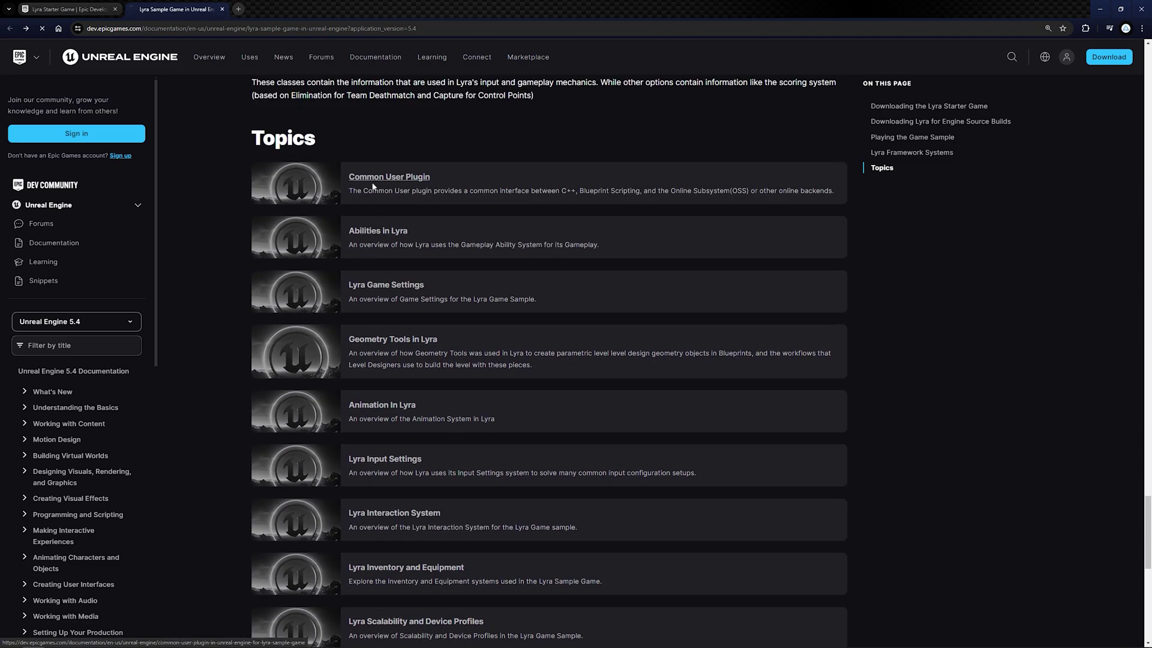
Skim the Common User Plugin page, then return to the Lyra Sample Game page.
scroll(337, 281, down, 5)
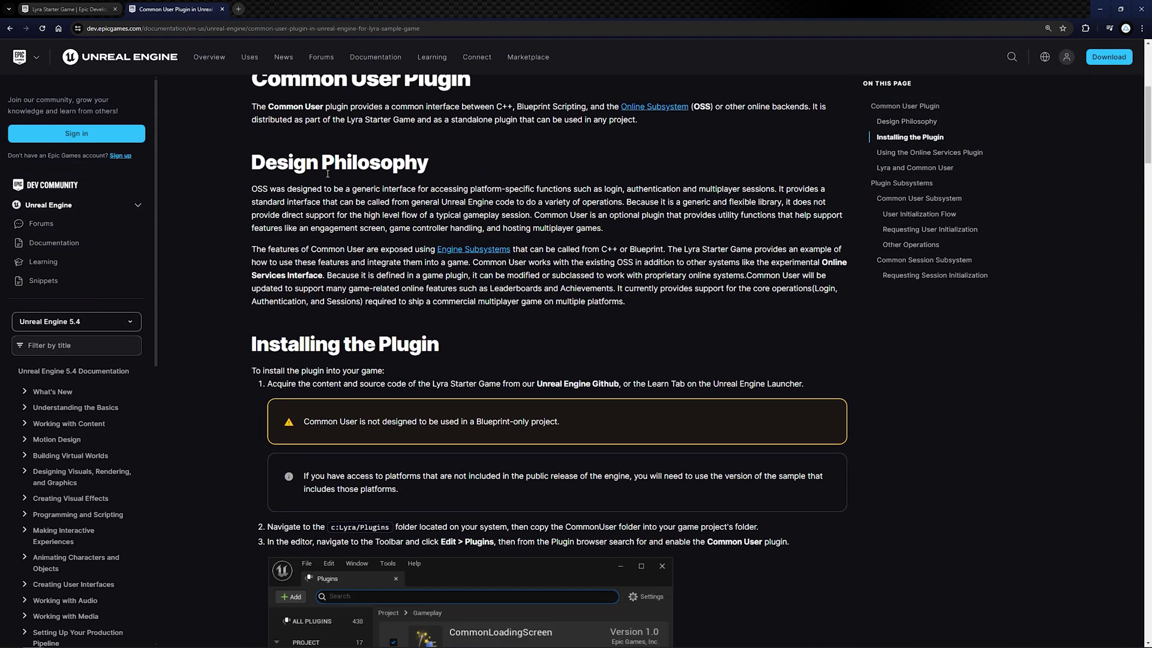
scroll(320, 371, down, 6)
scroll(360, 212, down, 6)
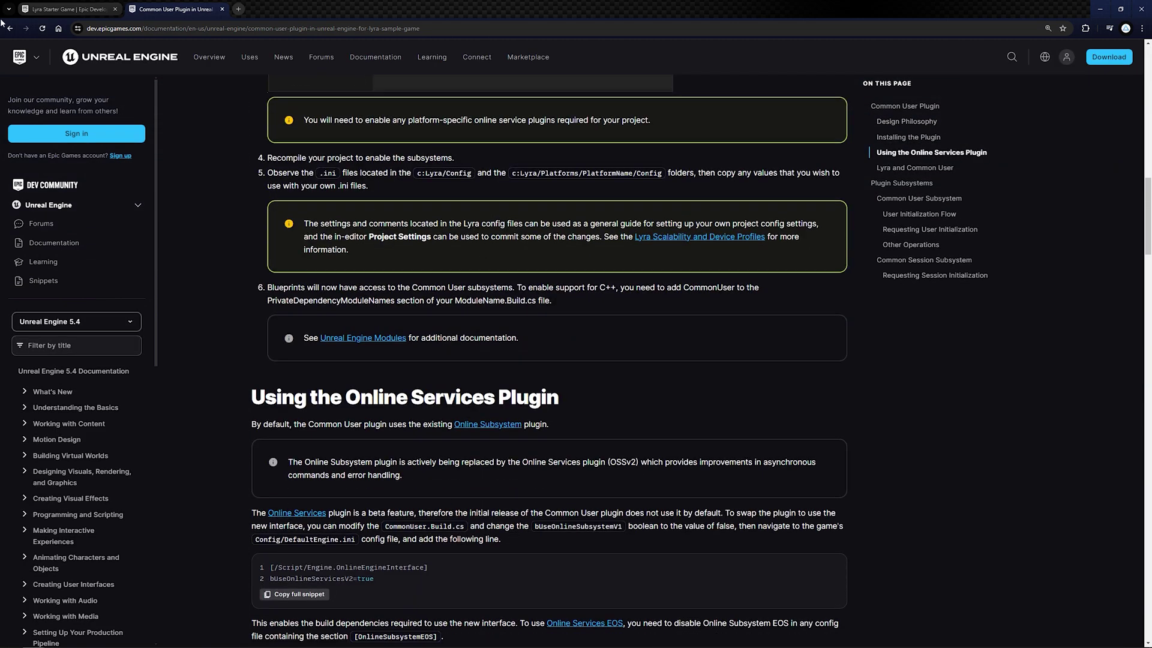
key(alt+Left)
Read Animation In Lyra down to Accessing Data From the Main AnimBP, then go back.
scroll(444, 367, down, 1)
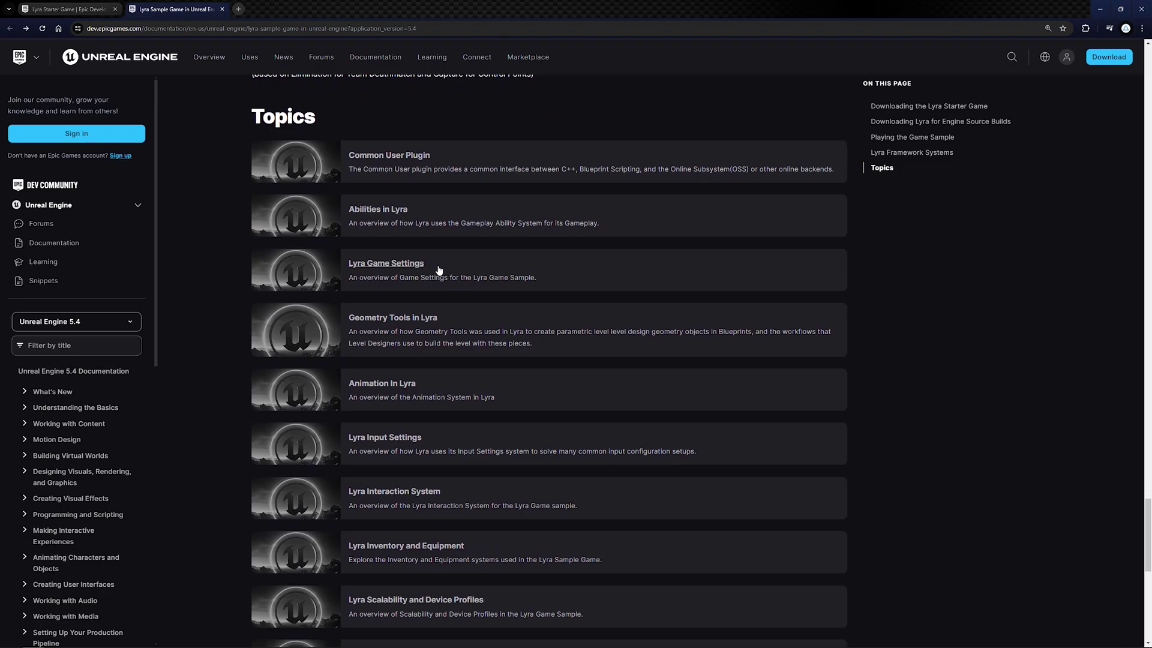
click(443, 367)
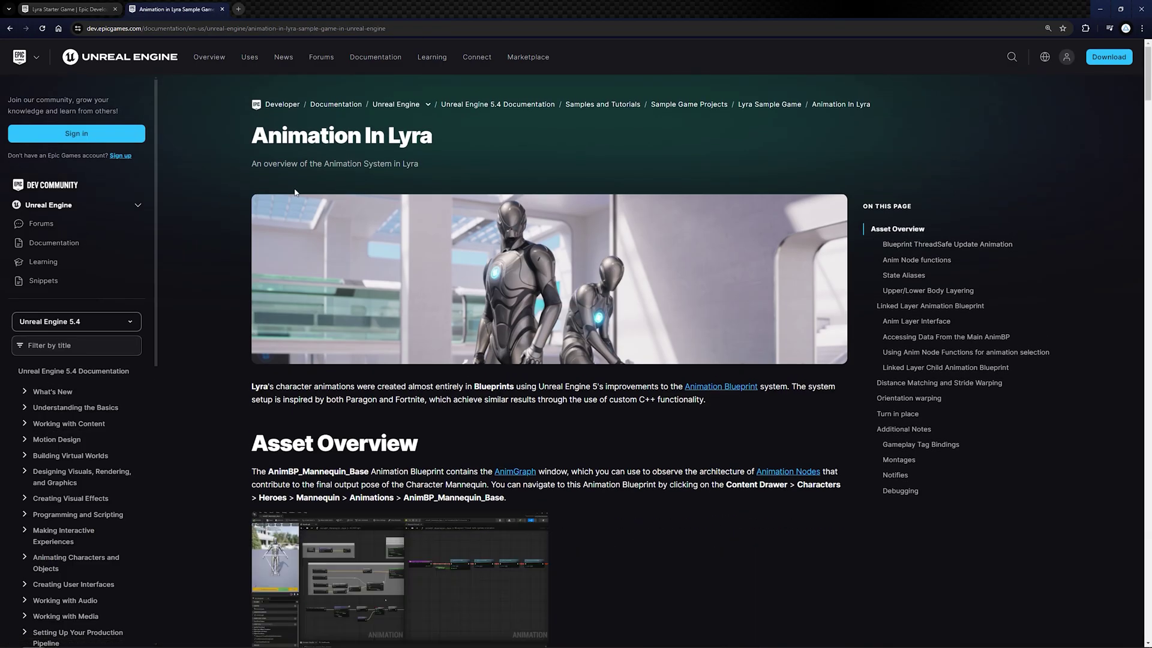
scroll(309, 188, down, 5)
scroll(422, 219, down, 5)
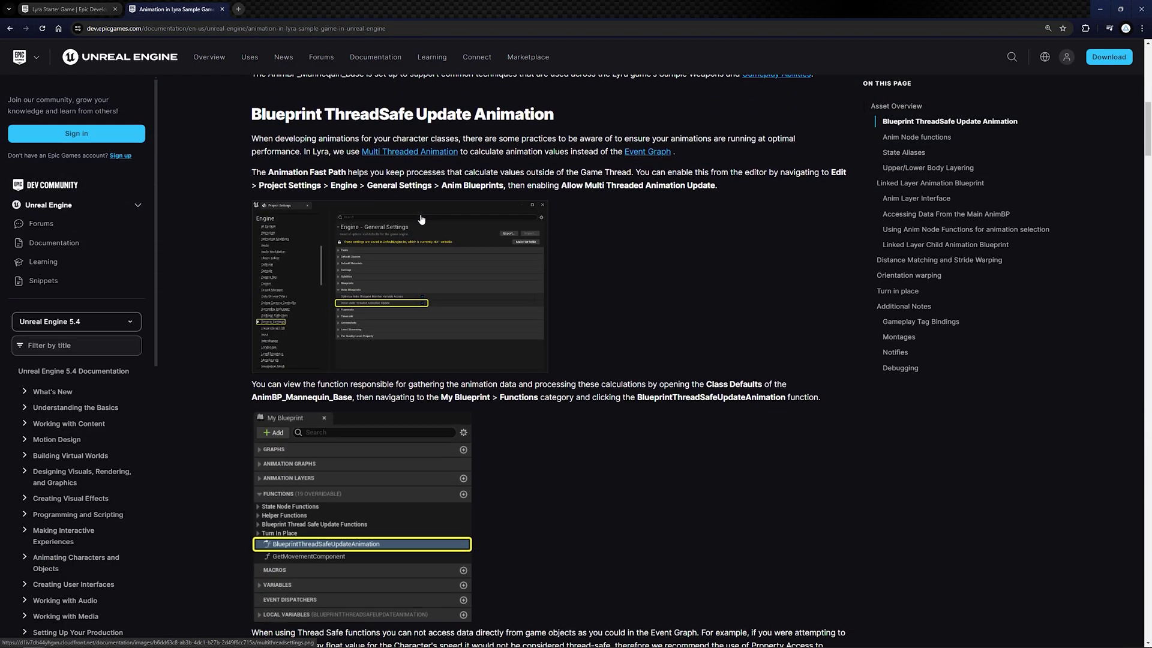
scroll(422, 219, down, 5)
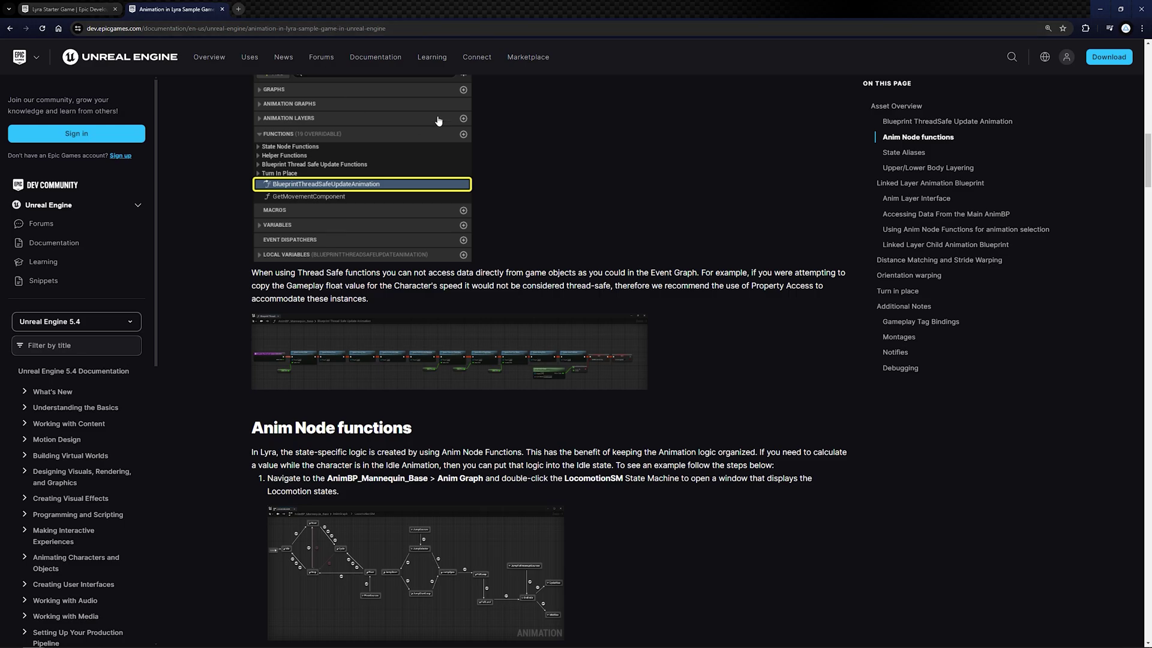
scroll(520, 156, down, 3)
scroll(520, 156, down, 5)
scroll(522, 162, down, 5)
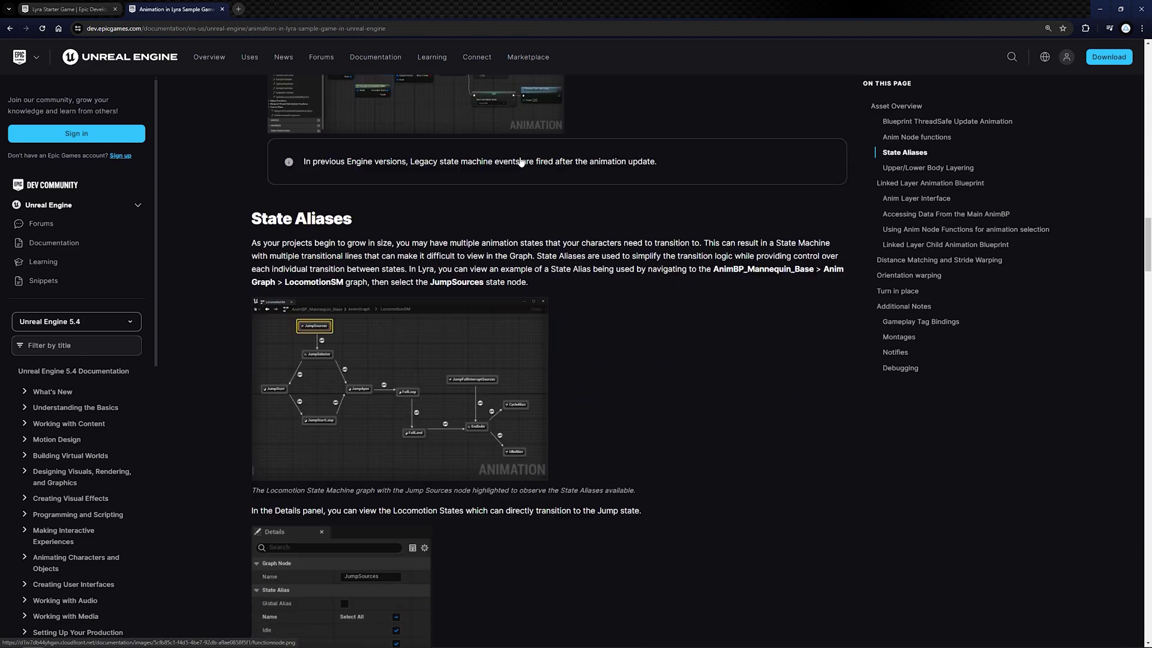
scroll(518, 157, down, 5)
scroll(516, 162, down, 5)
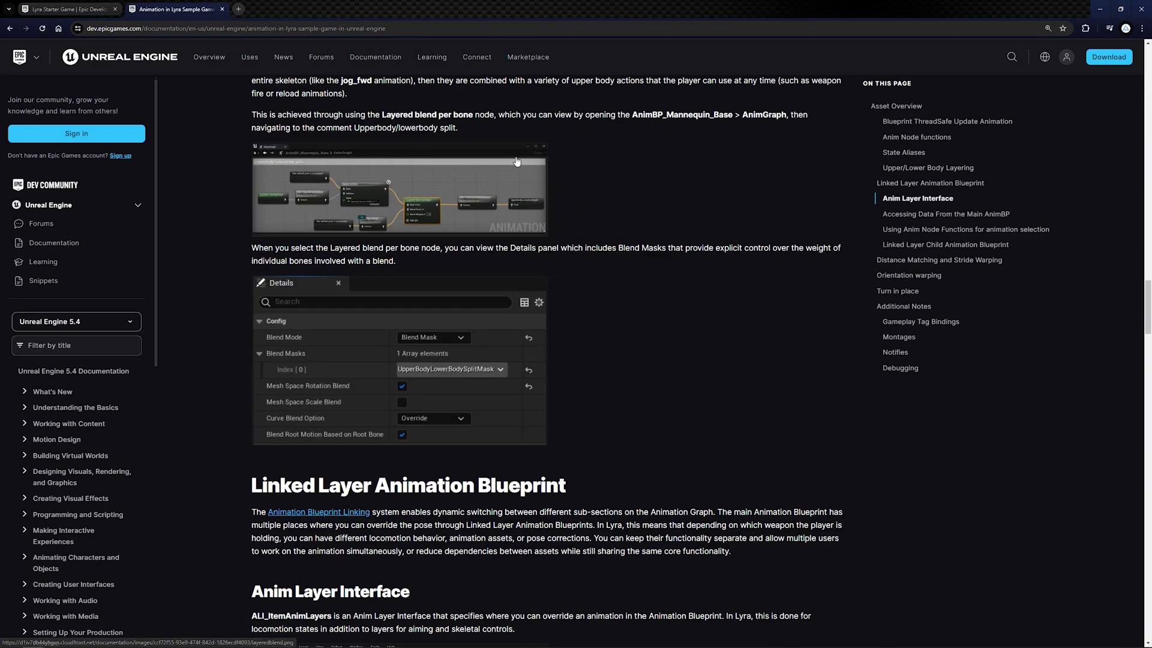
scroll(515, 160, down, 5)
scroll(514, 160, down, 5)
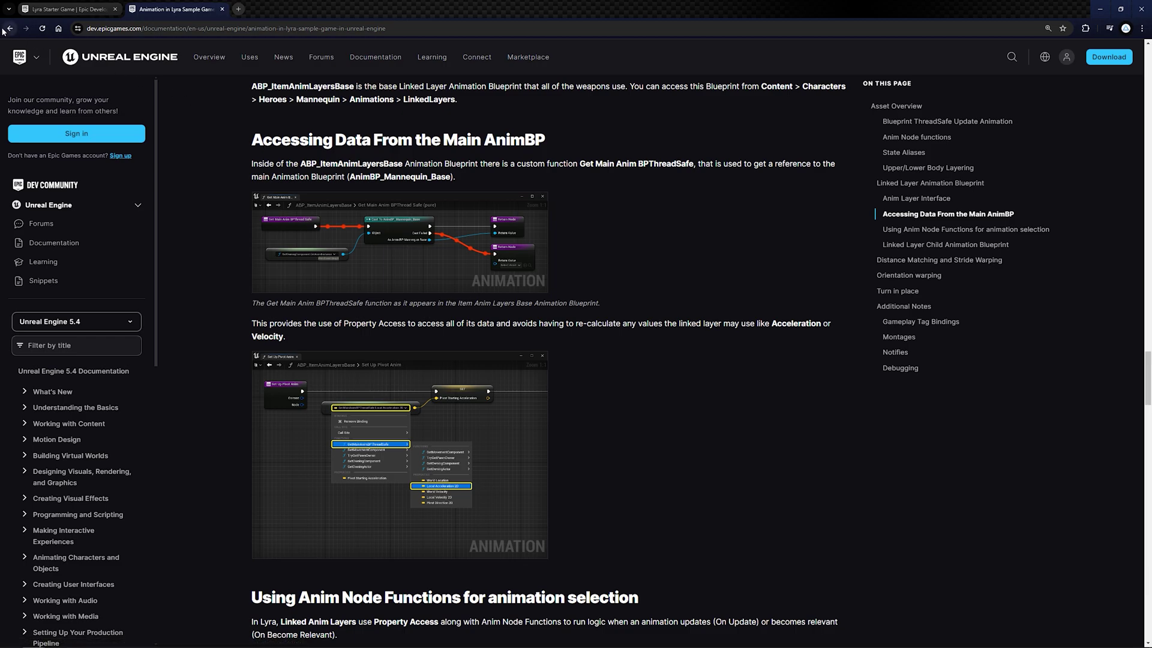
click(8, 29)
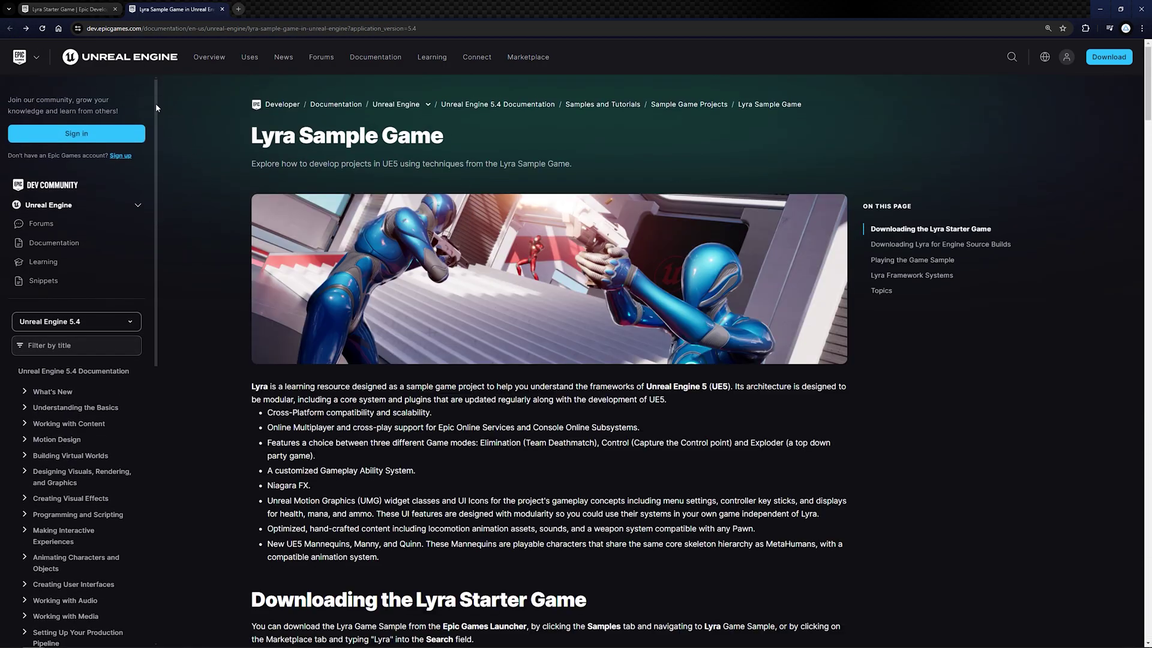
Scroll the Lyra page to the Playing the Game Sample section, then minimize the browser.
scroll(247, 194, down, 6)
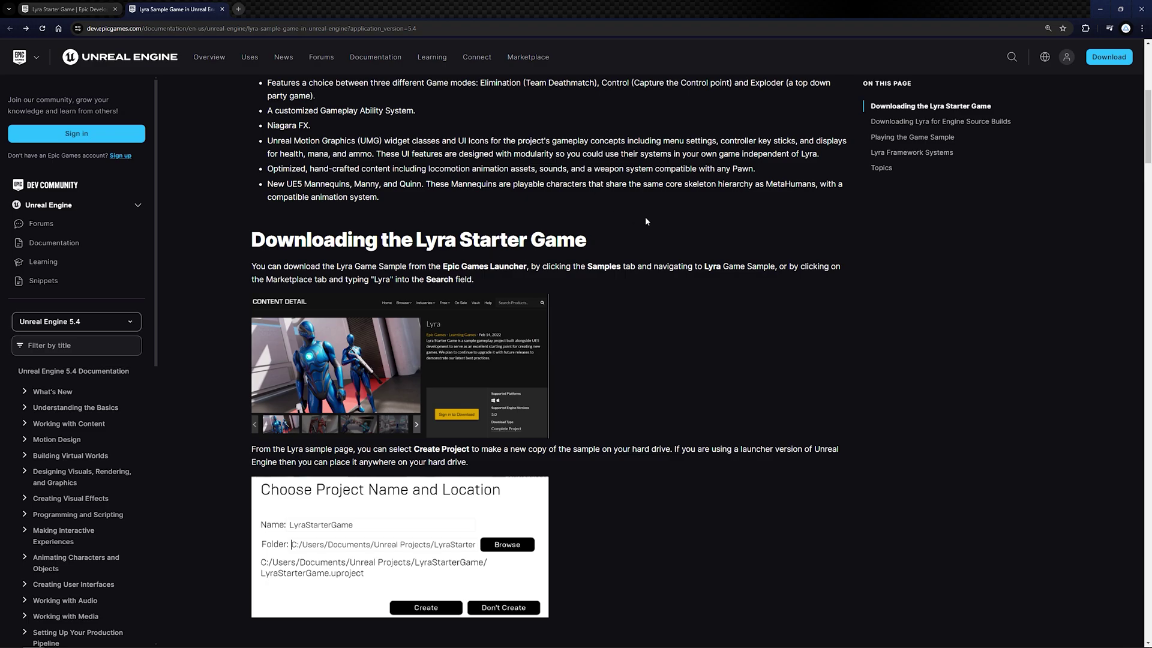
scroll(642, 219, down, 5)
scroll(632, 235, down, 3)
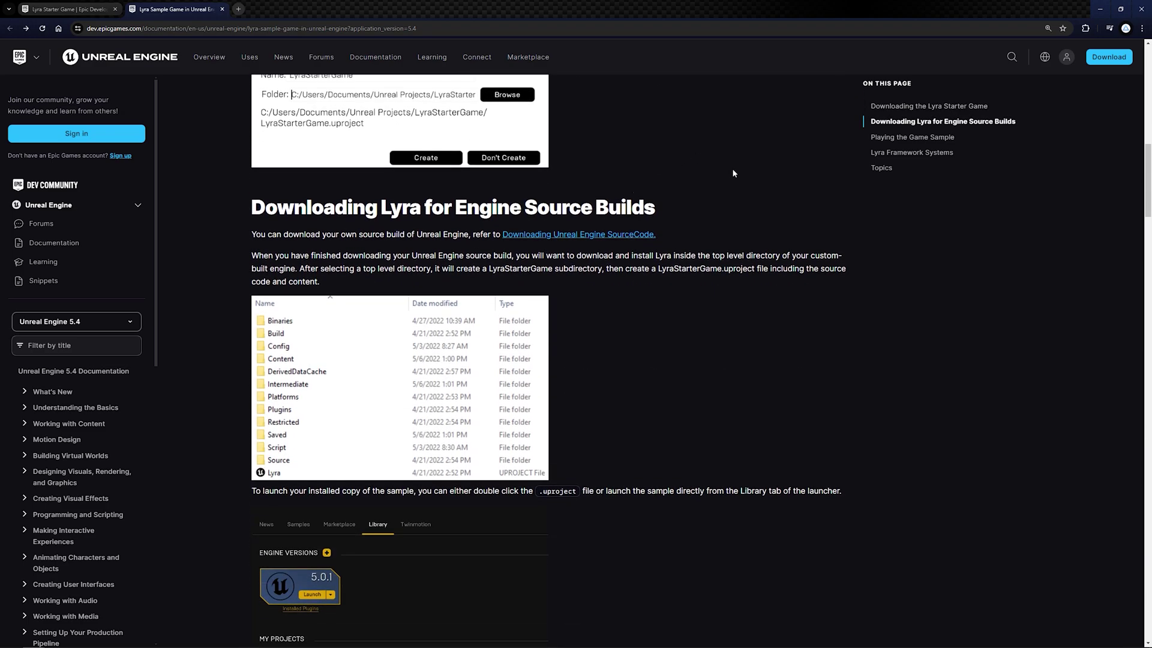
scroll(725, 243, down, 4)
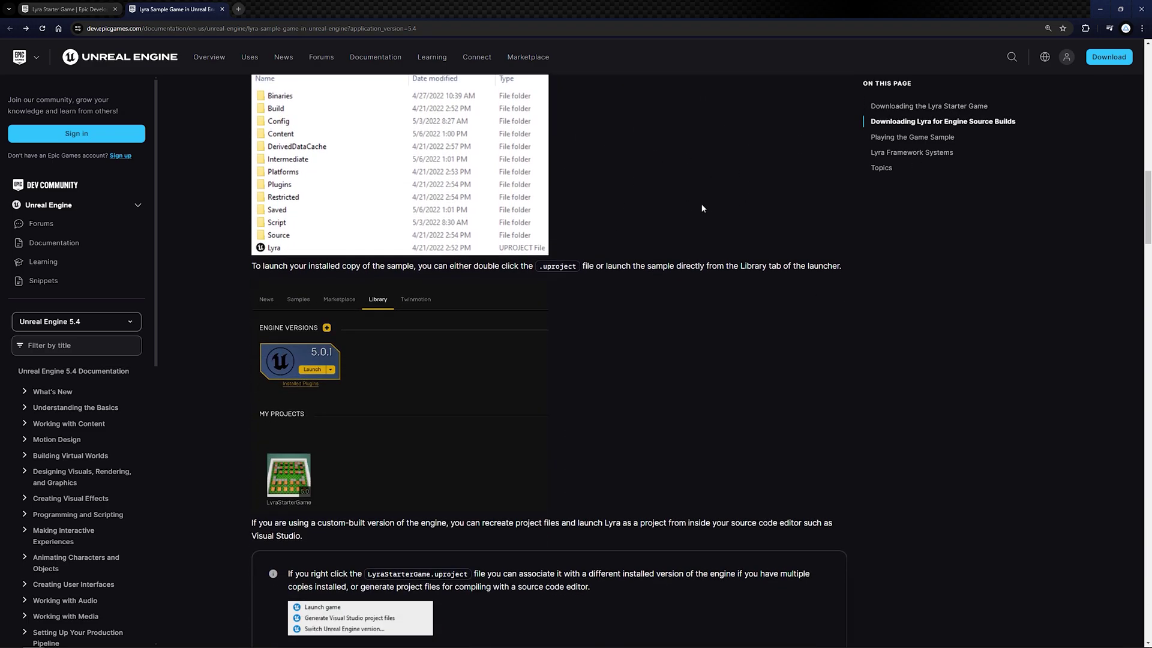
scroll(795, 216, down, 7)
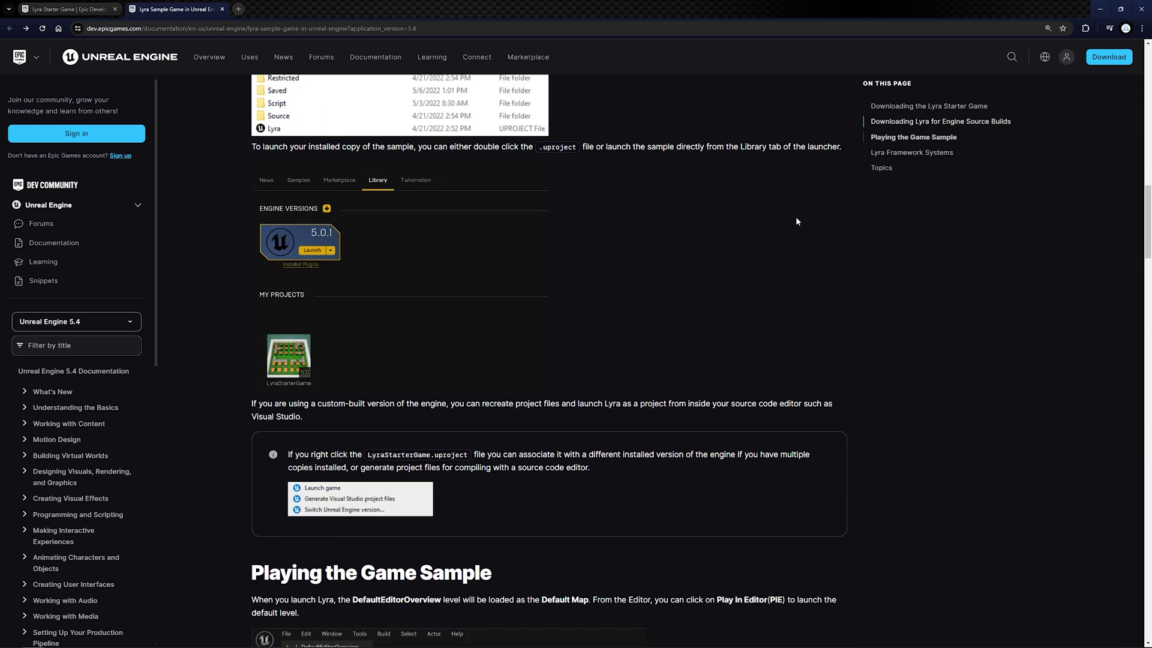
click(1107, 5)
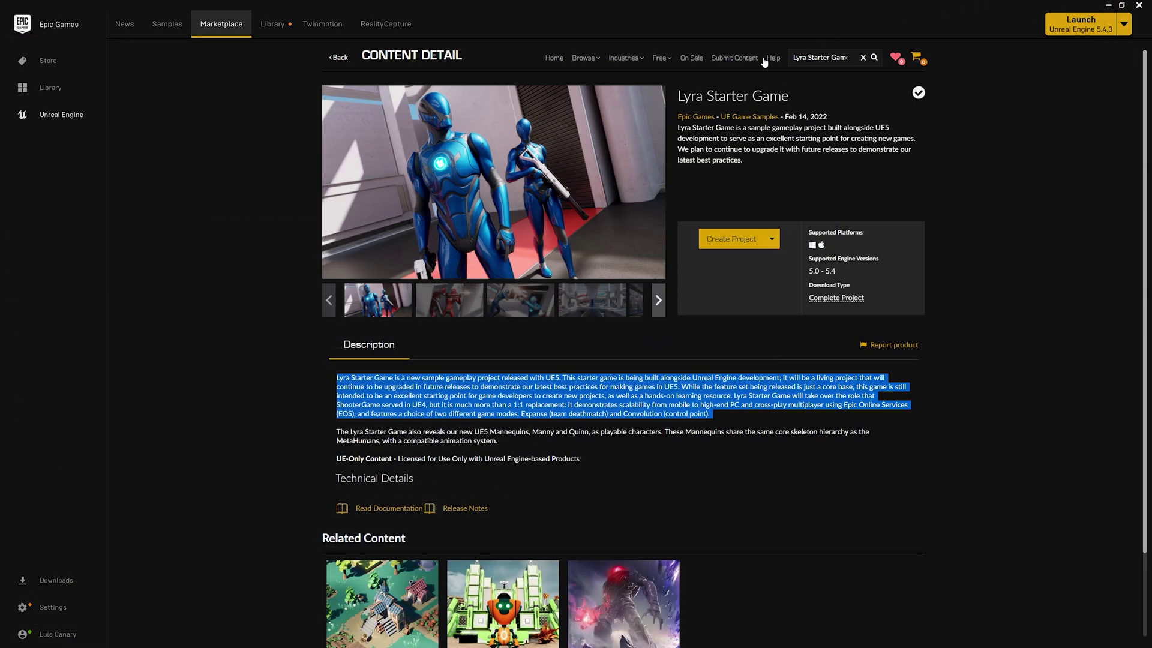
Launch the LyraStarterGame (5.4) project from My Projects in the Launcher Library.
click(277, 26)
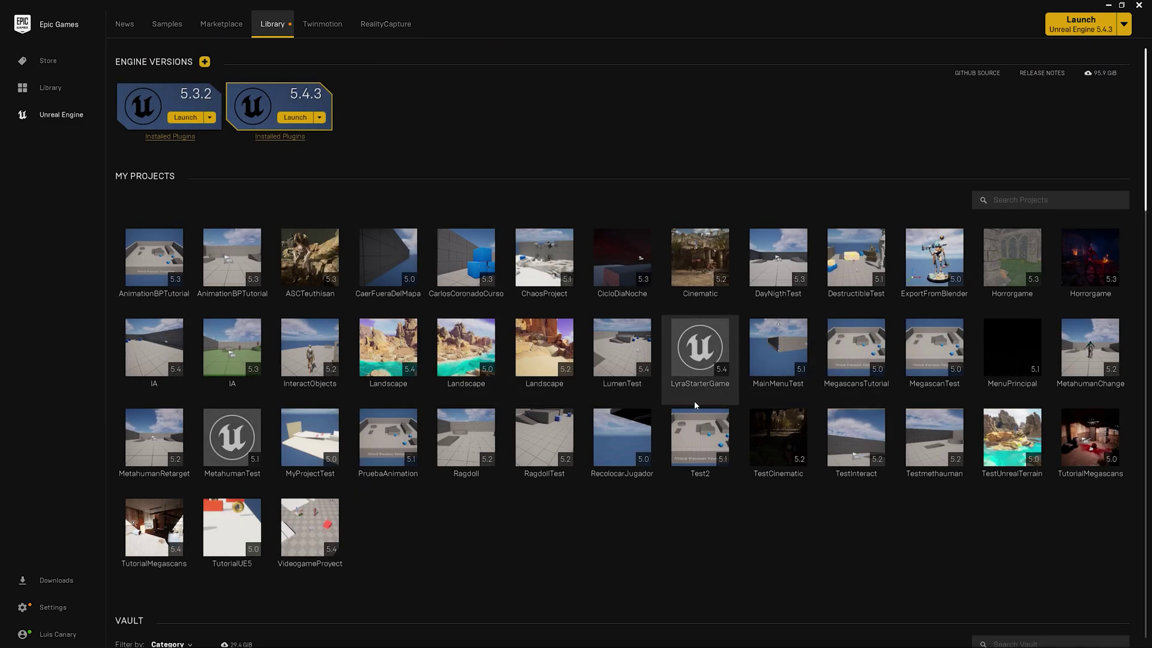
double_click(718, 358)
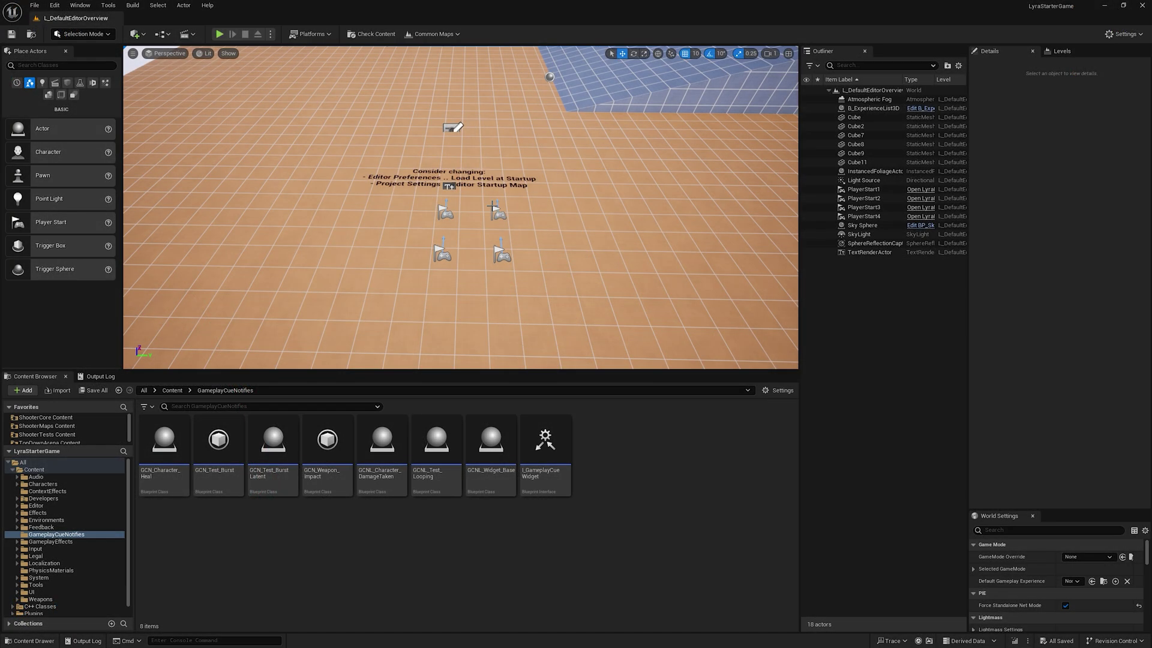
Fly the camera over the floor and player starts, then start Play In Editor.
right_drag(410, 193, 420, 201)
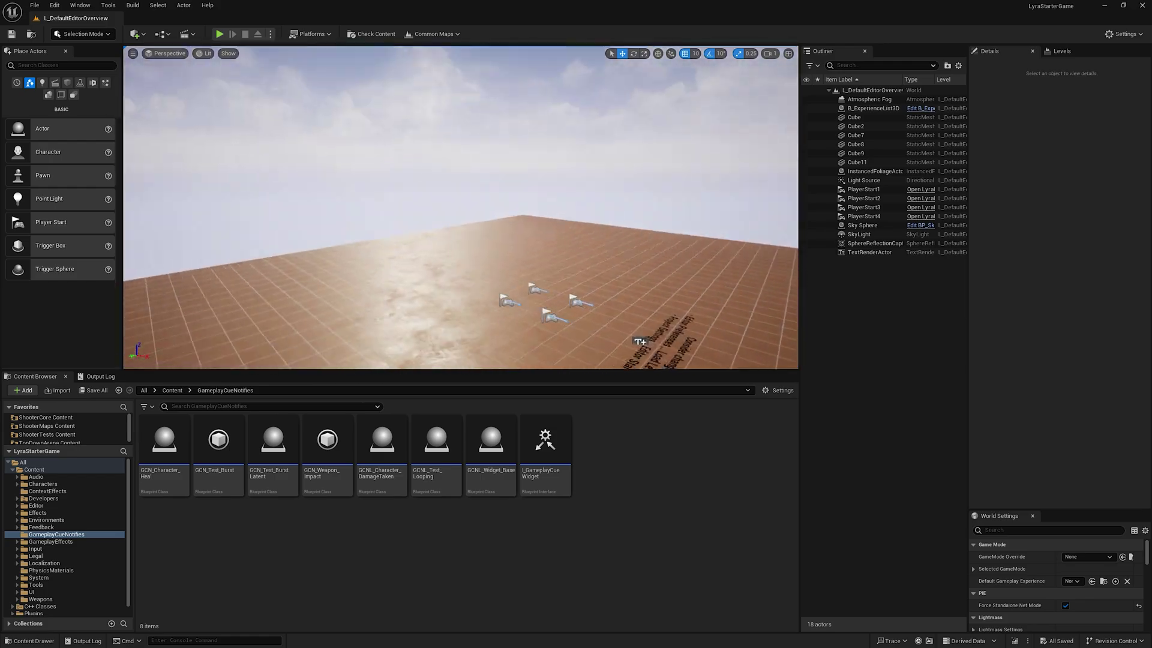
right_drag(420, 201, 201, 90)
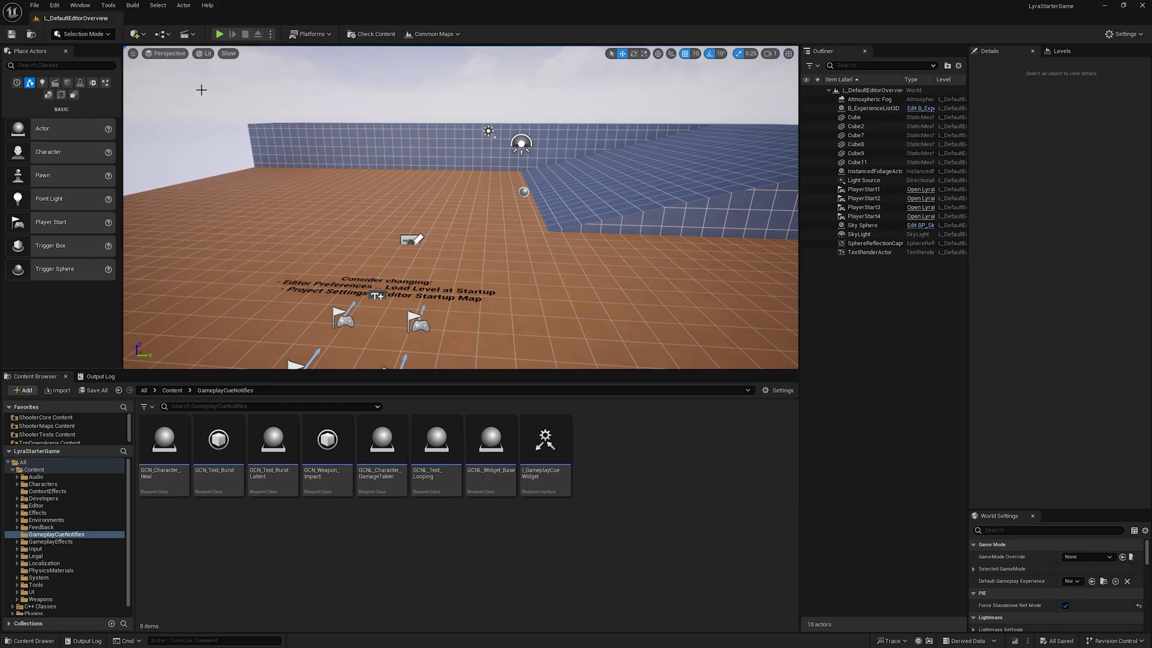
key(alt+p)
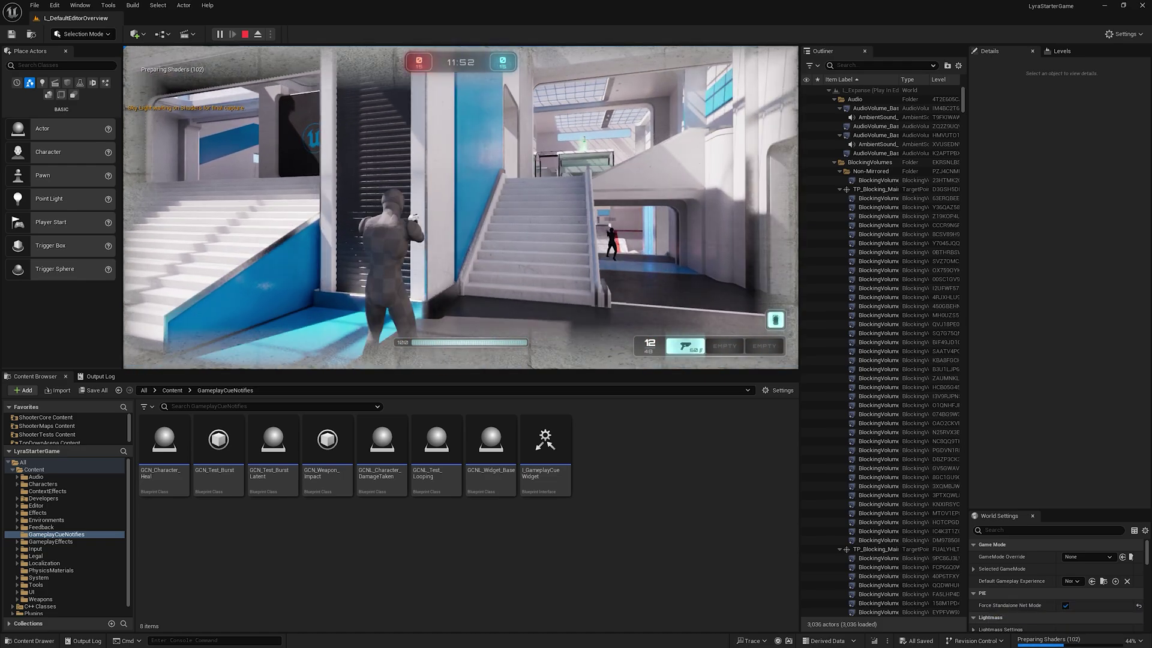
Stop and restart the Play In Editor session, then walk into the Elimination portal.
key(Escape)
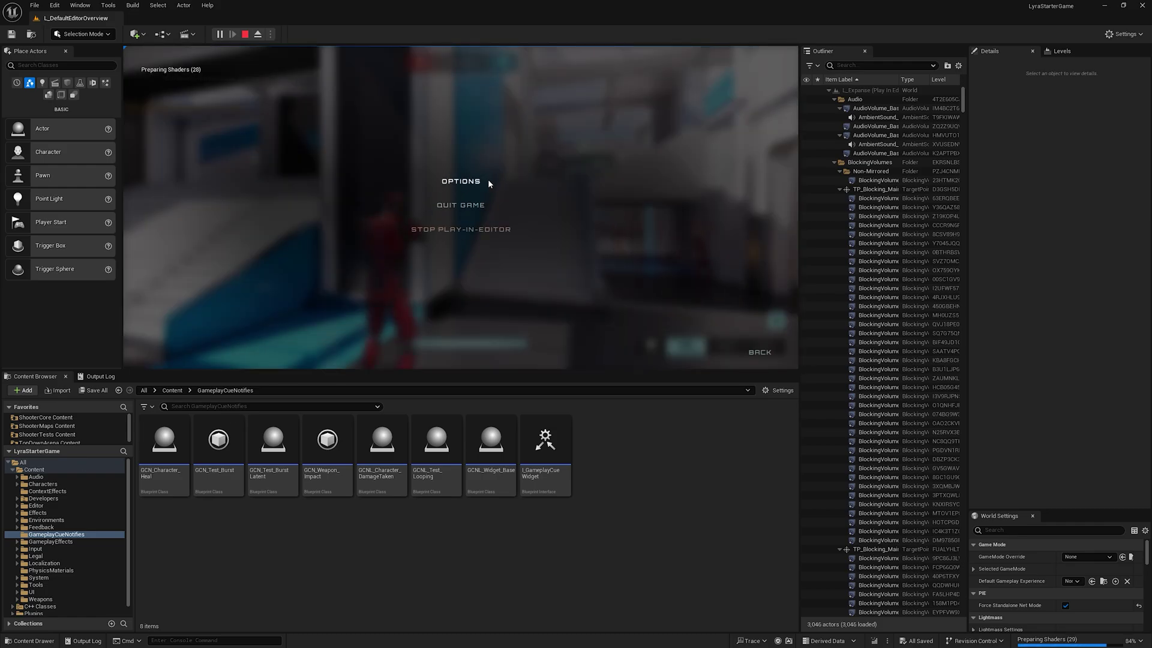
click(245, 35)
click(219, 34)
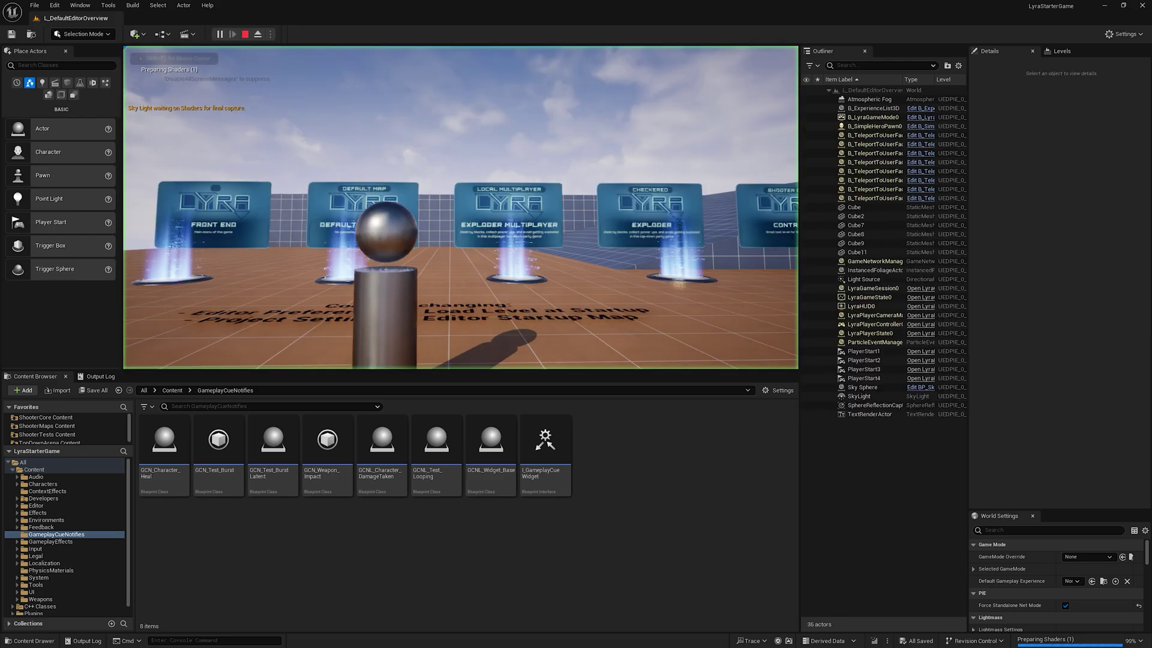
key(w)
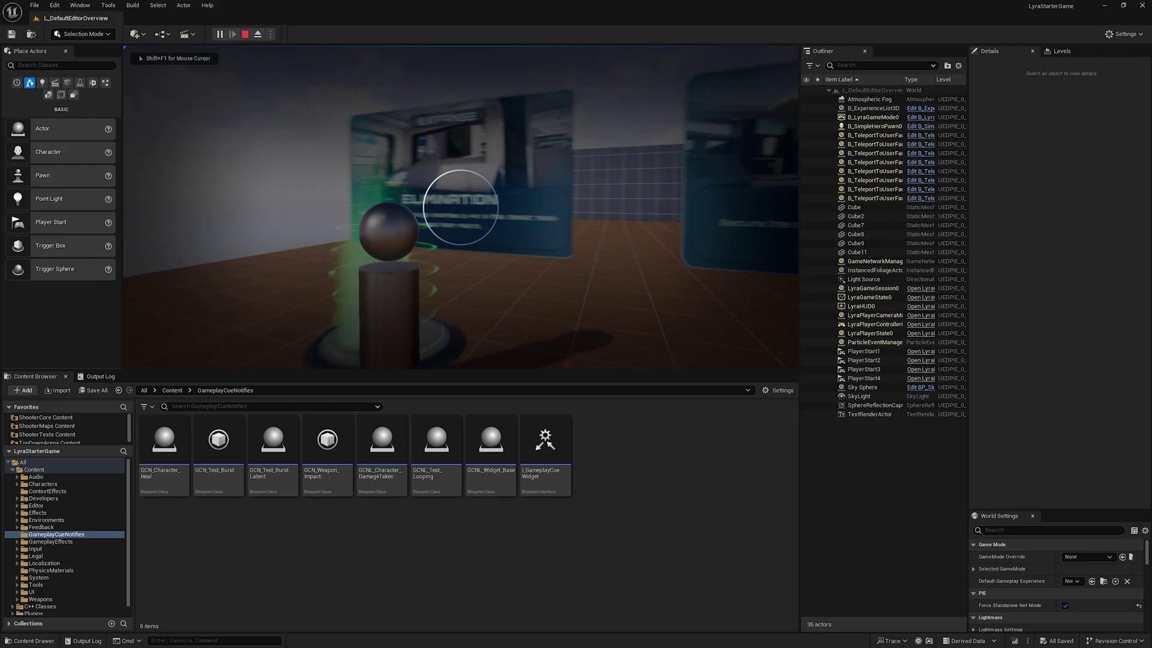
Play the Expanse match full screen, climbing the stairs onto the ledge overlooking the hall.
key(w)
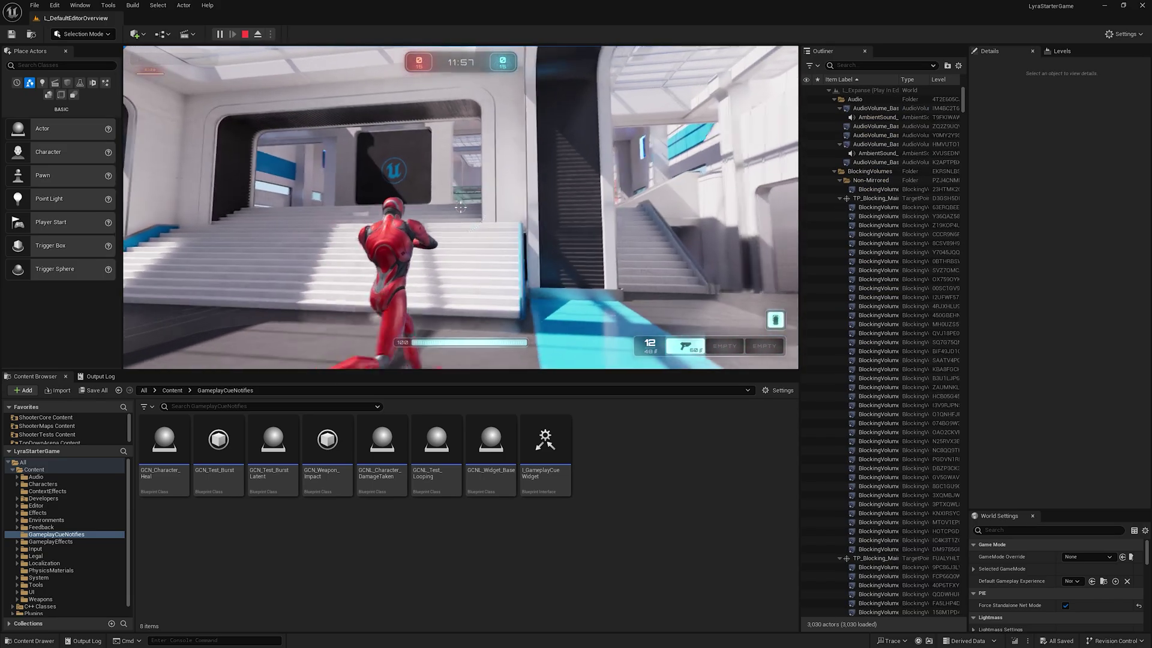
key(w)
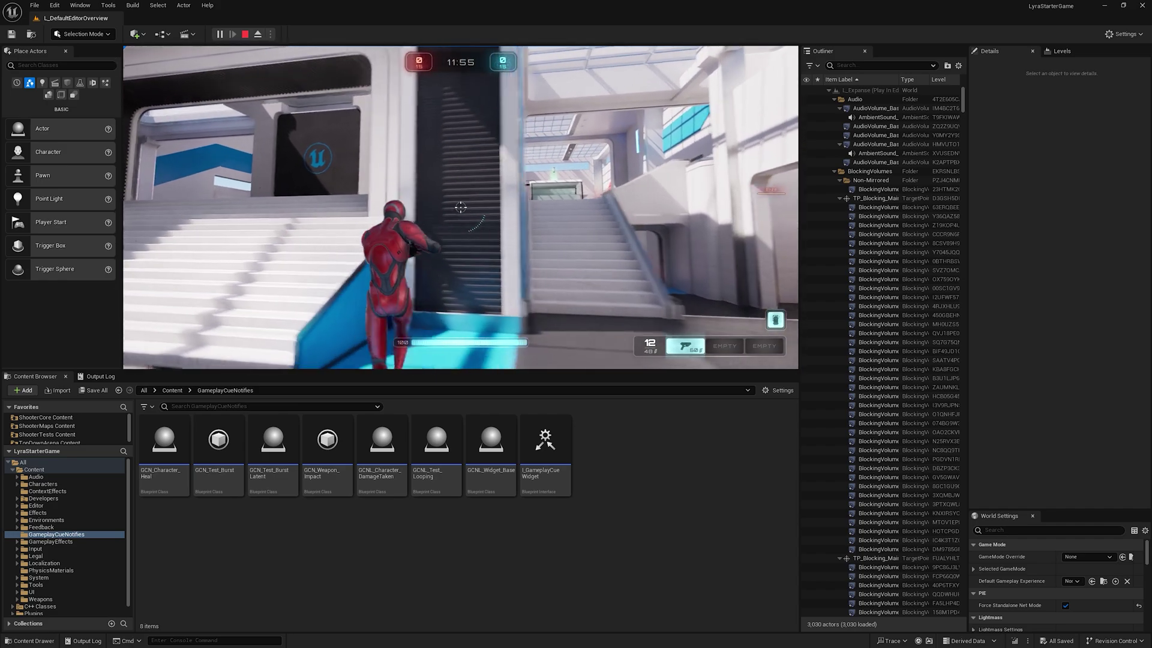
key(F11)
click(576, 324)
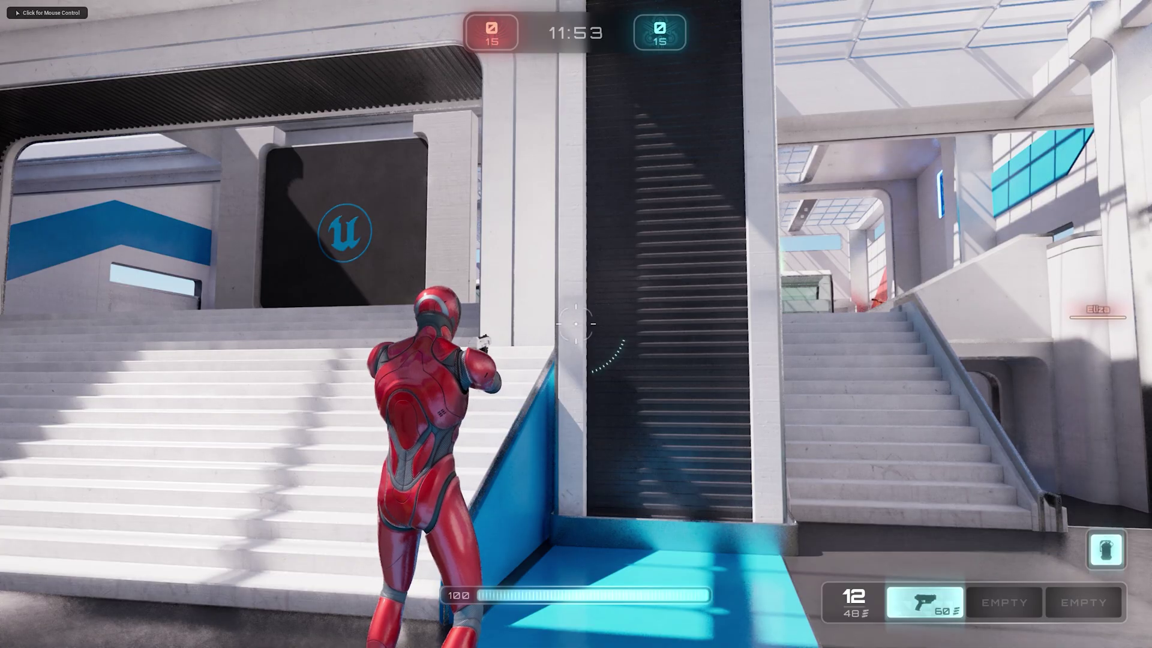
key(w)
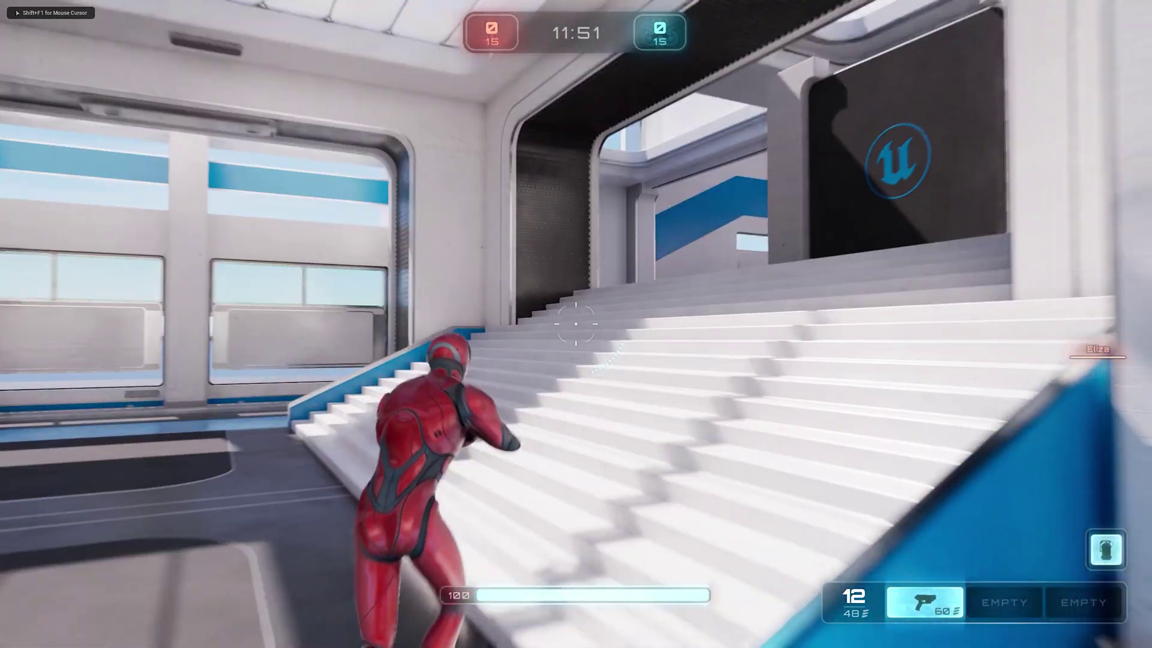
key(w)
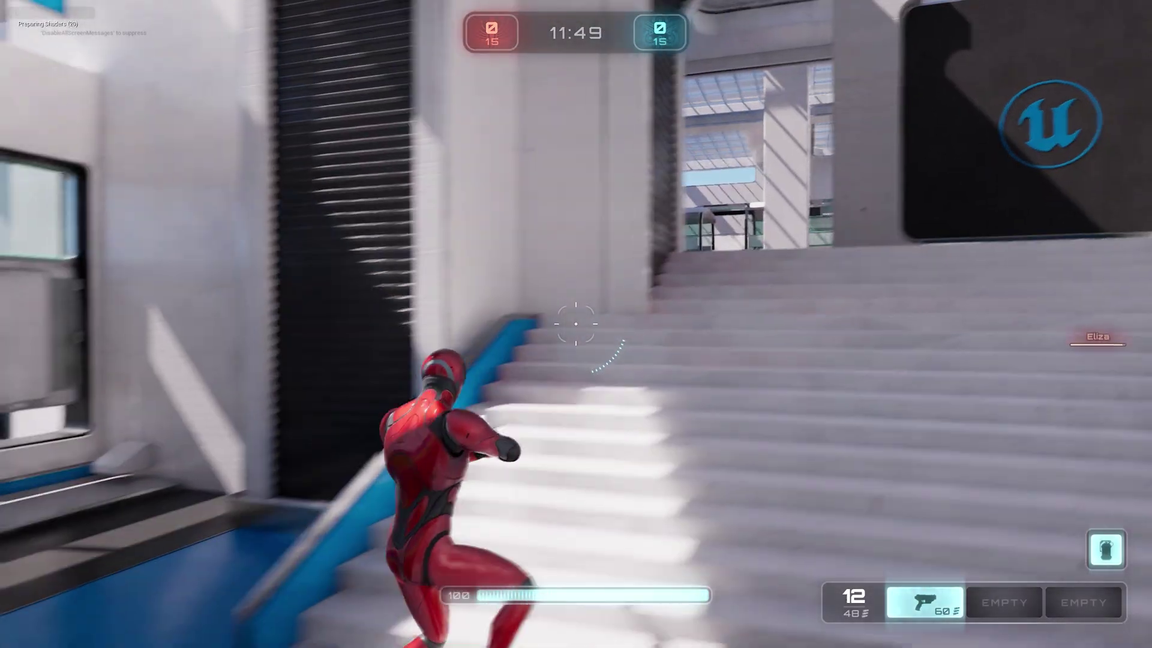
key(w)
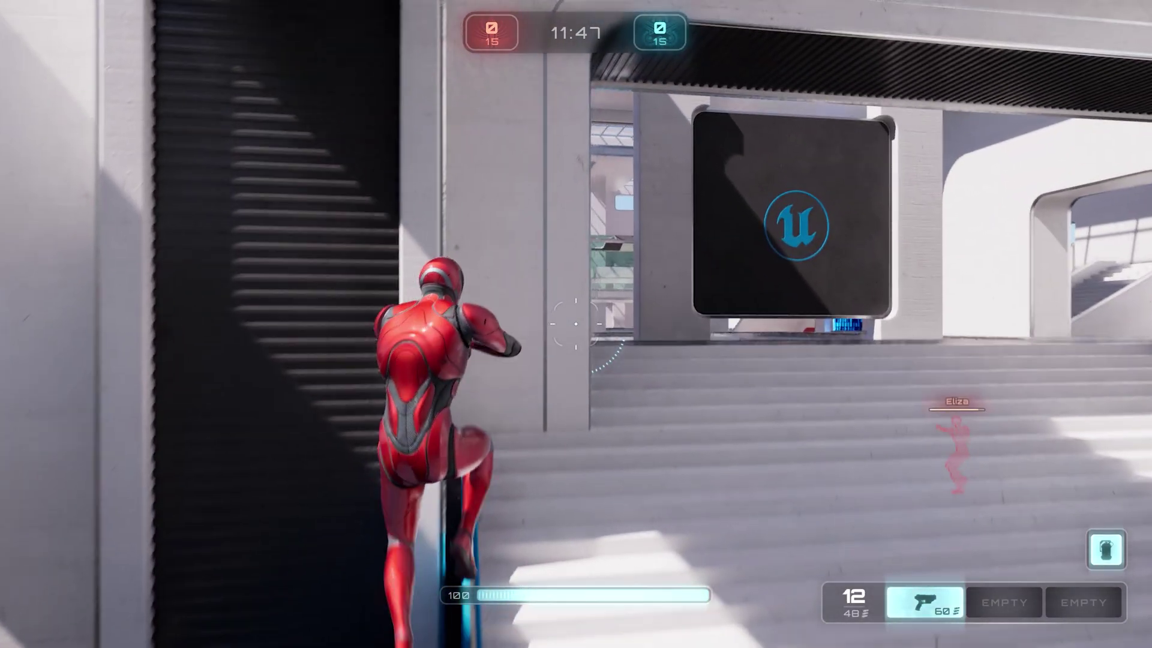
key(w)
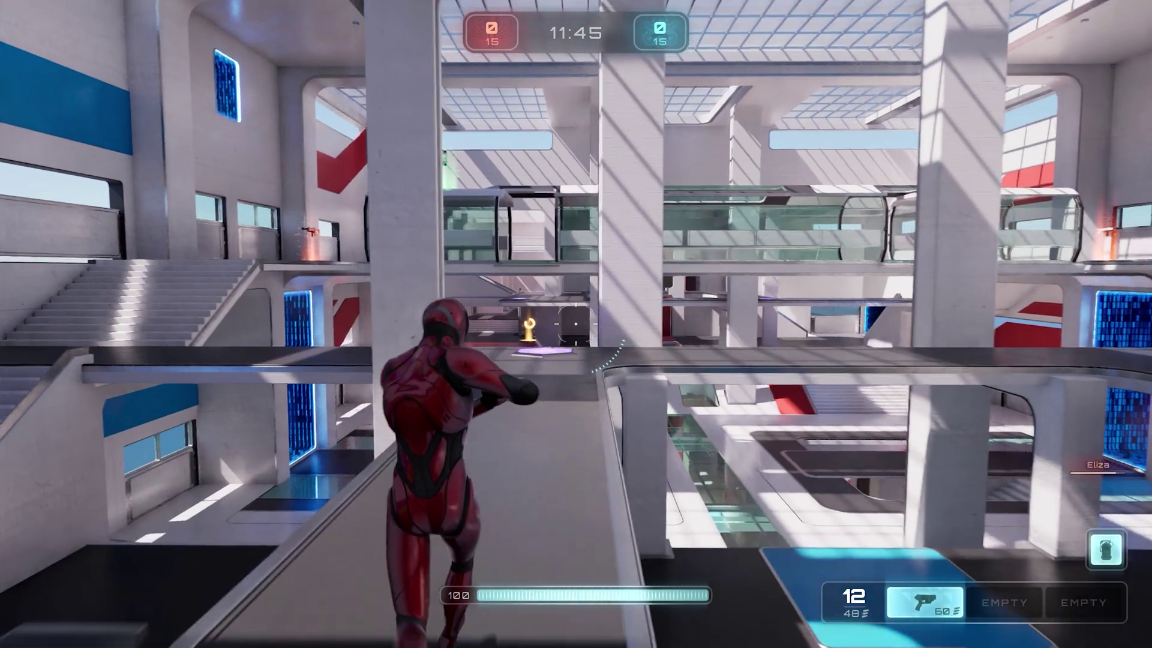
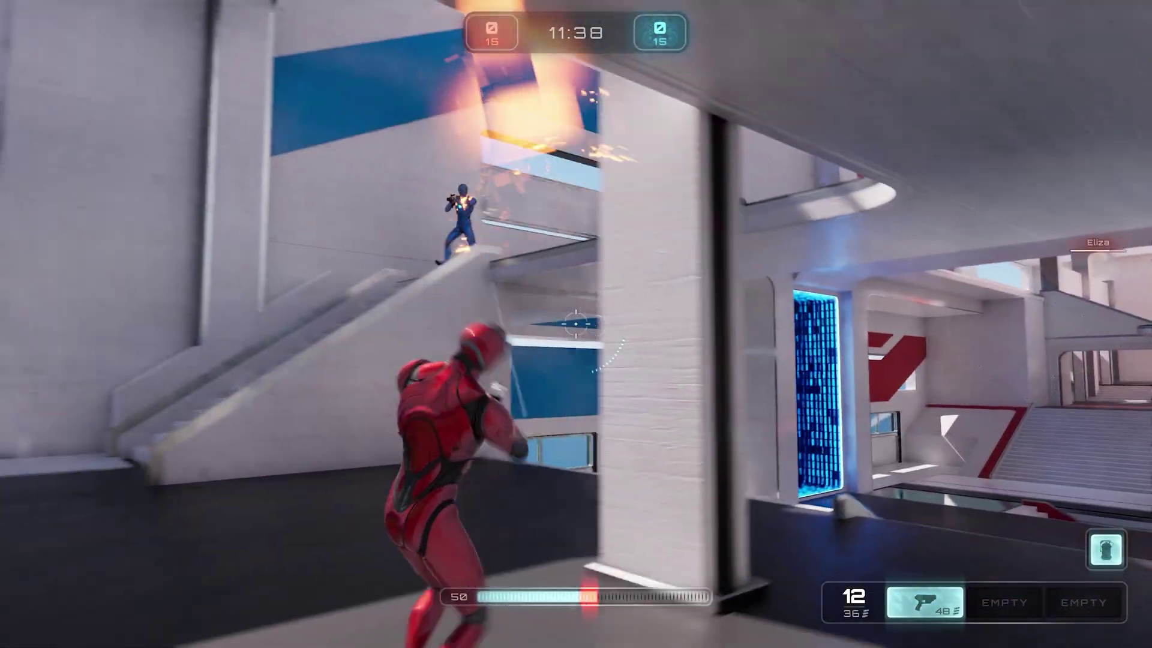
Fire repeatedly at the blue enemy on the stairs.
click(576, 324)
click(576, 324)
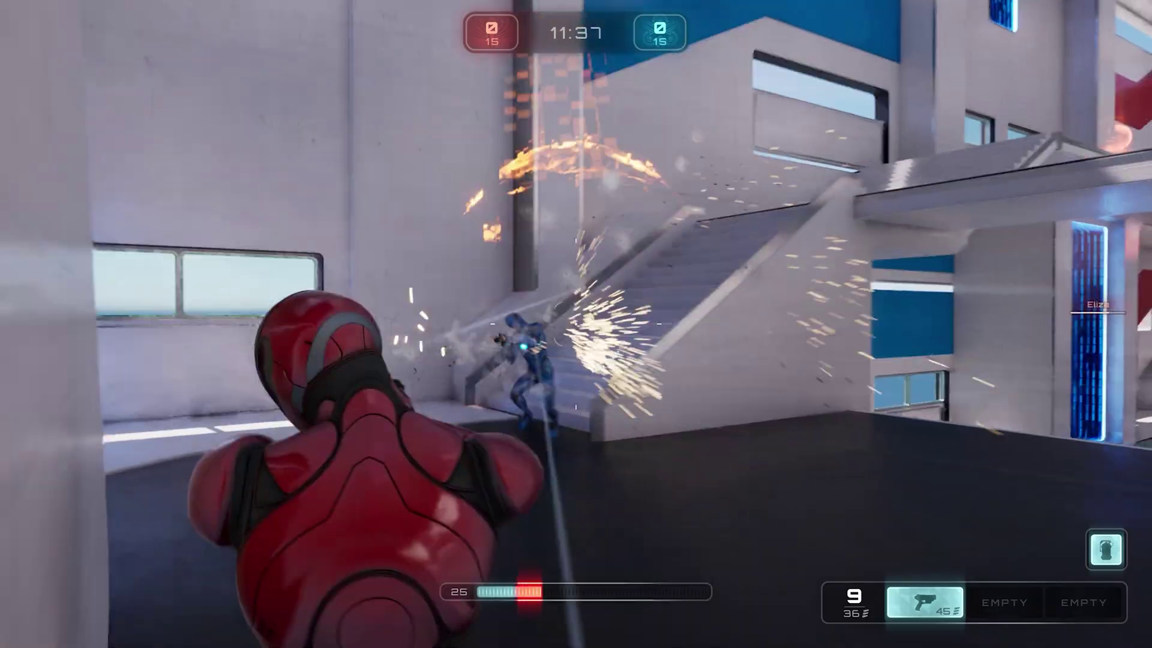
click(576, 324)
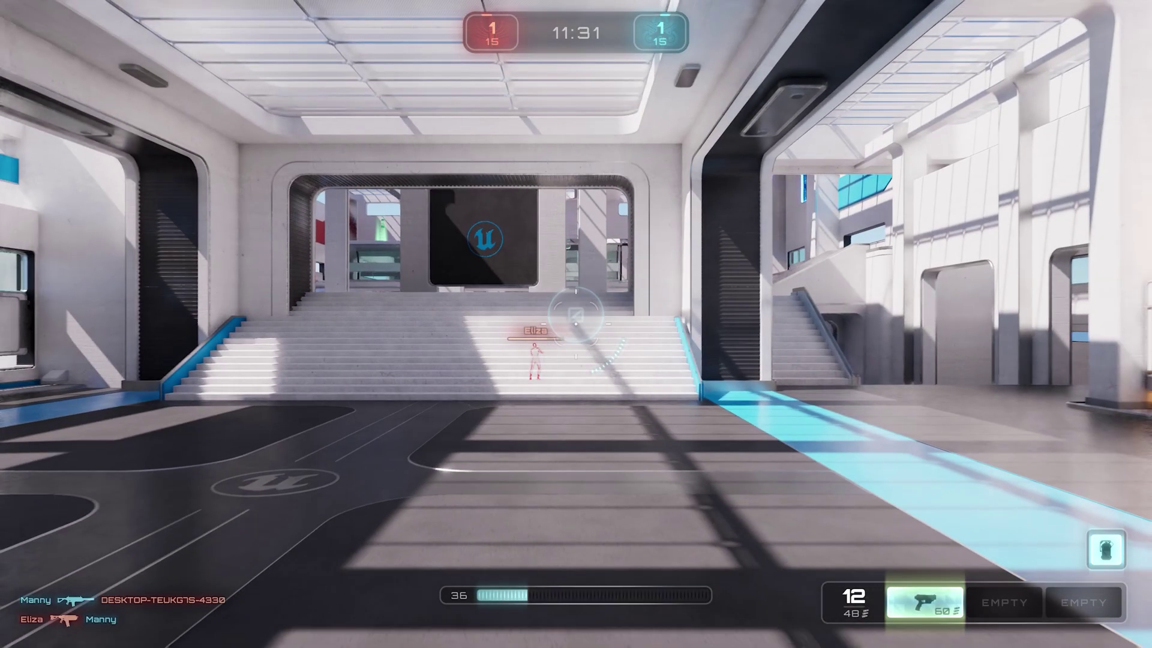
Run down the hall, then release the mouse with Shift+F1 and leave fullscreen with F11.
key(w)
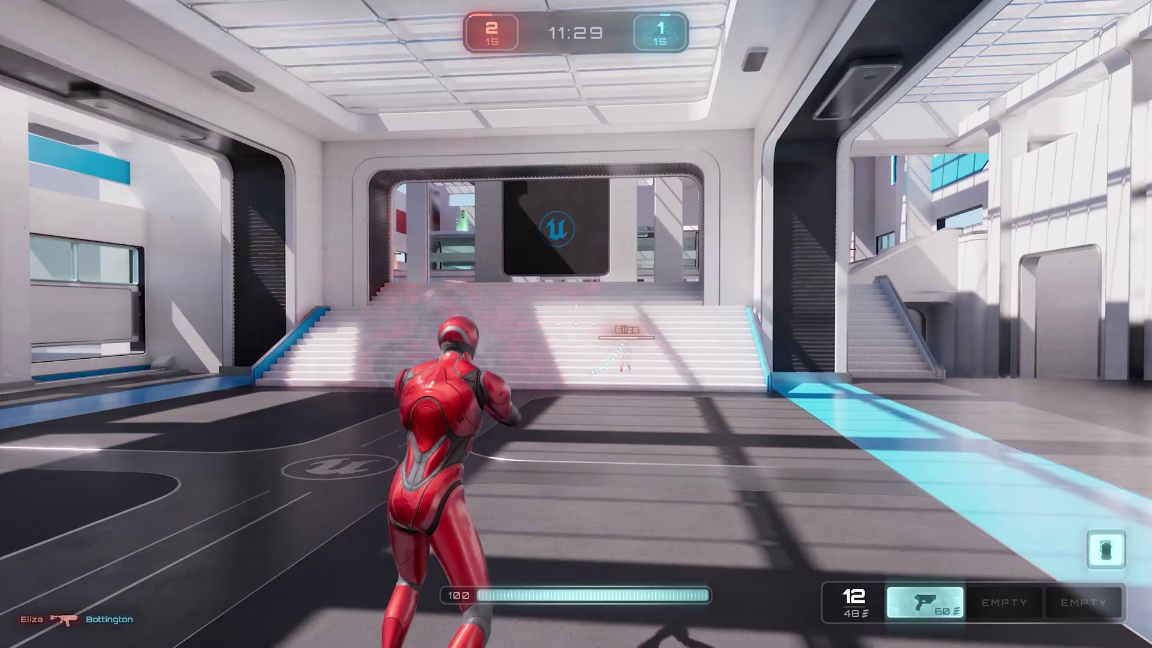
key(shift+F1)
key(F11)
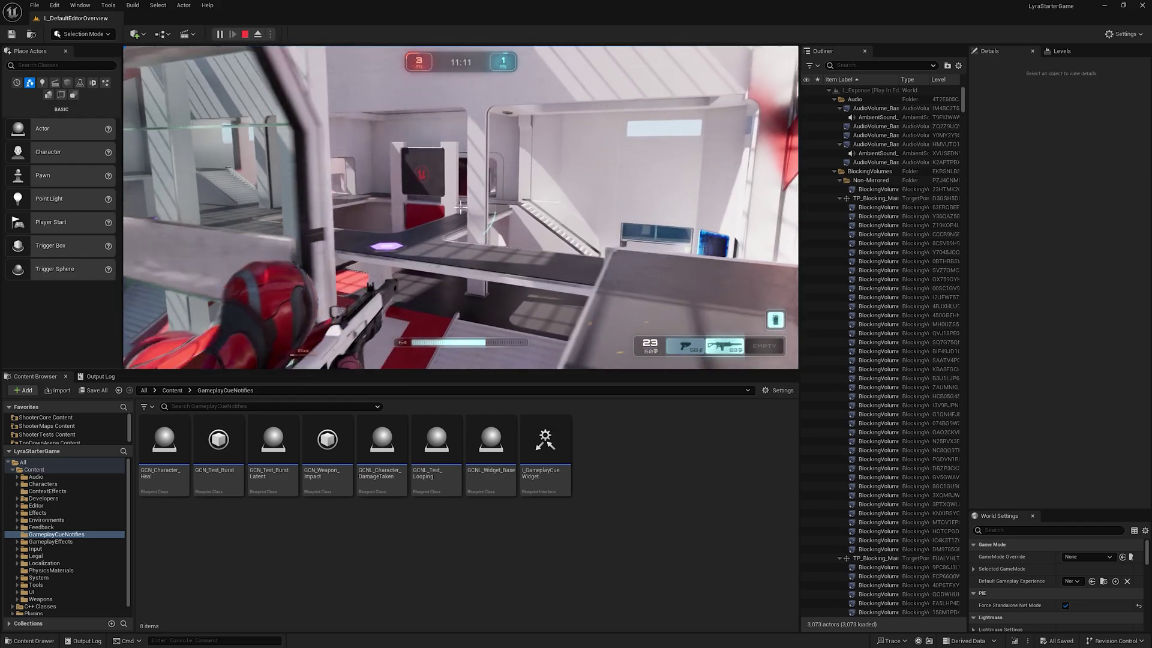
Run up the ramp into the corridor, fire the rifle, then release control with Shift+F1.
key(w)
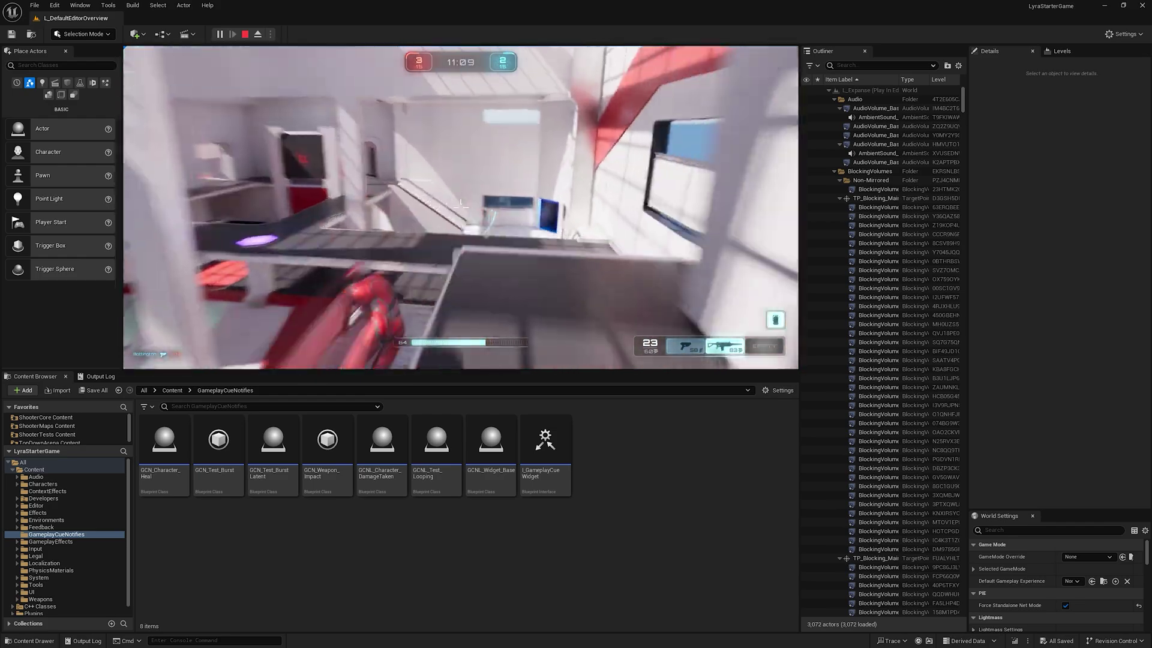
key(w)
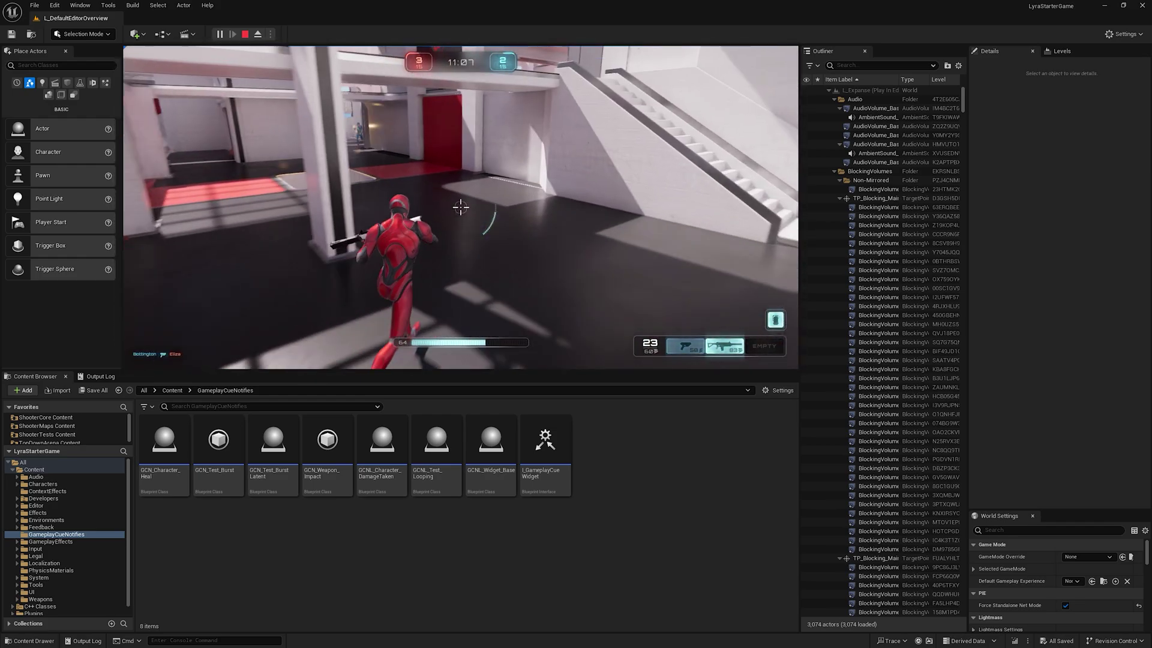
click(461, 207)
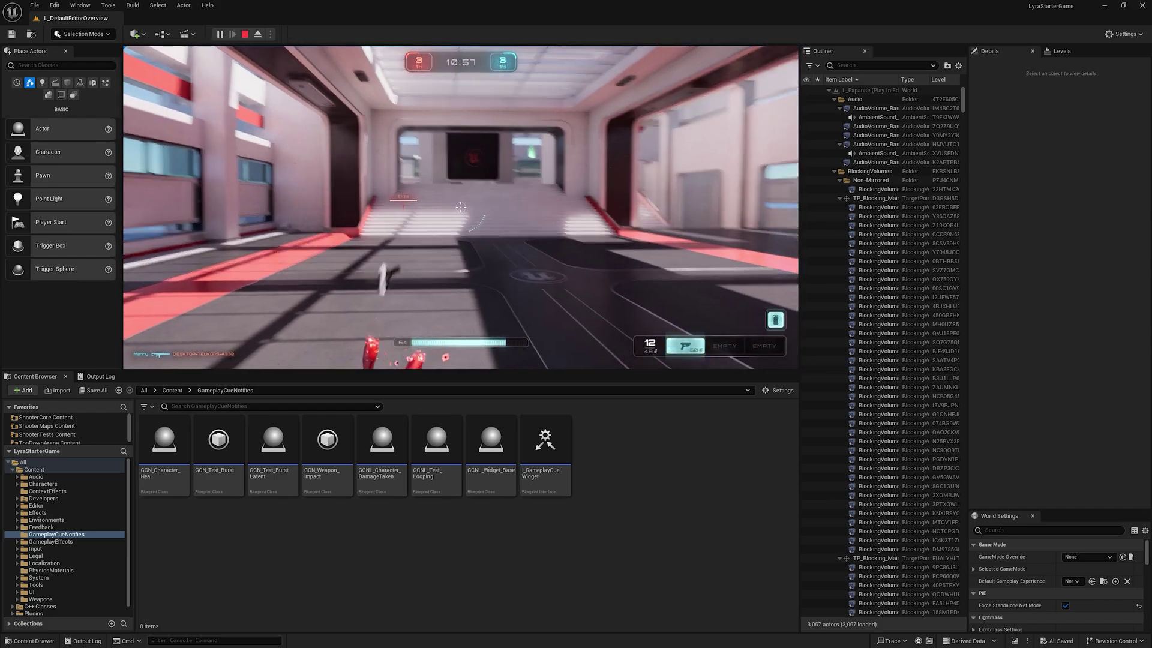
key(w)
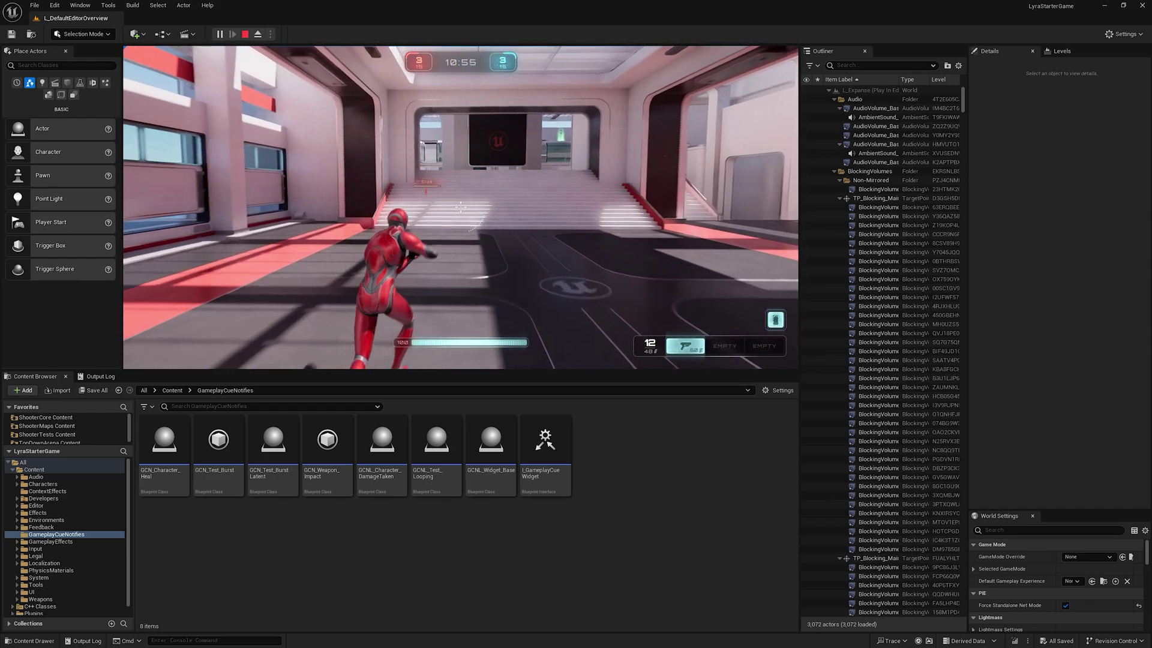
key(shift+F1)
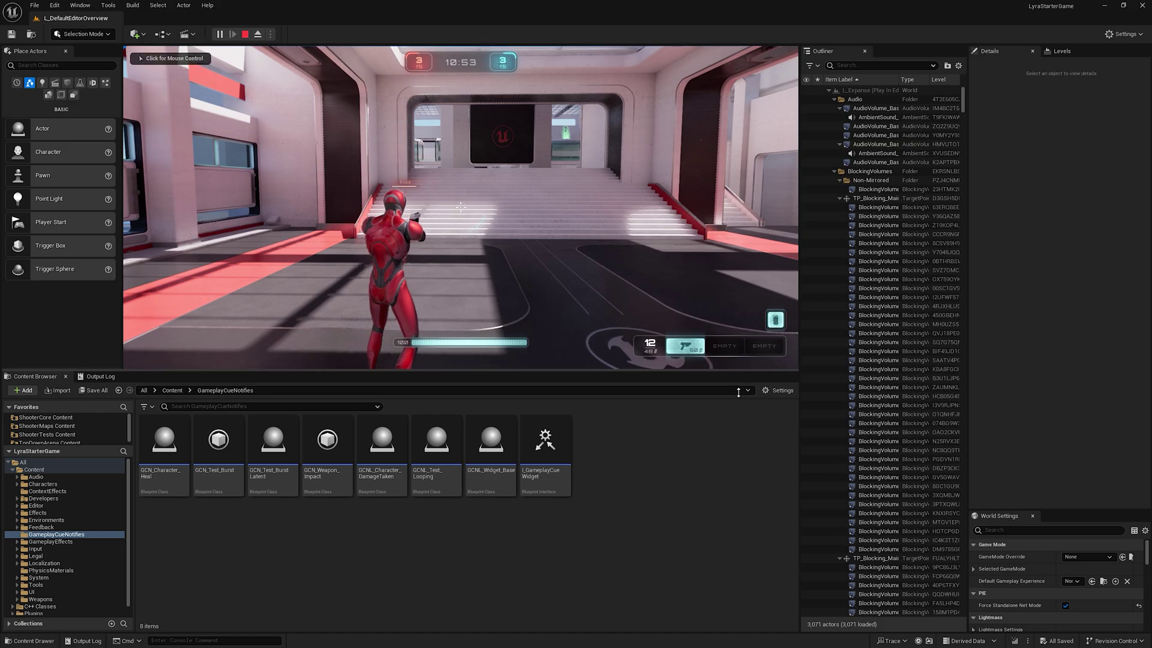
Make the game viewport taller and wider, and close the Place Actors panel.
drag(736, 371, 736, 493)
drag(799, 391, 855, 391)
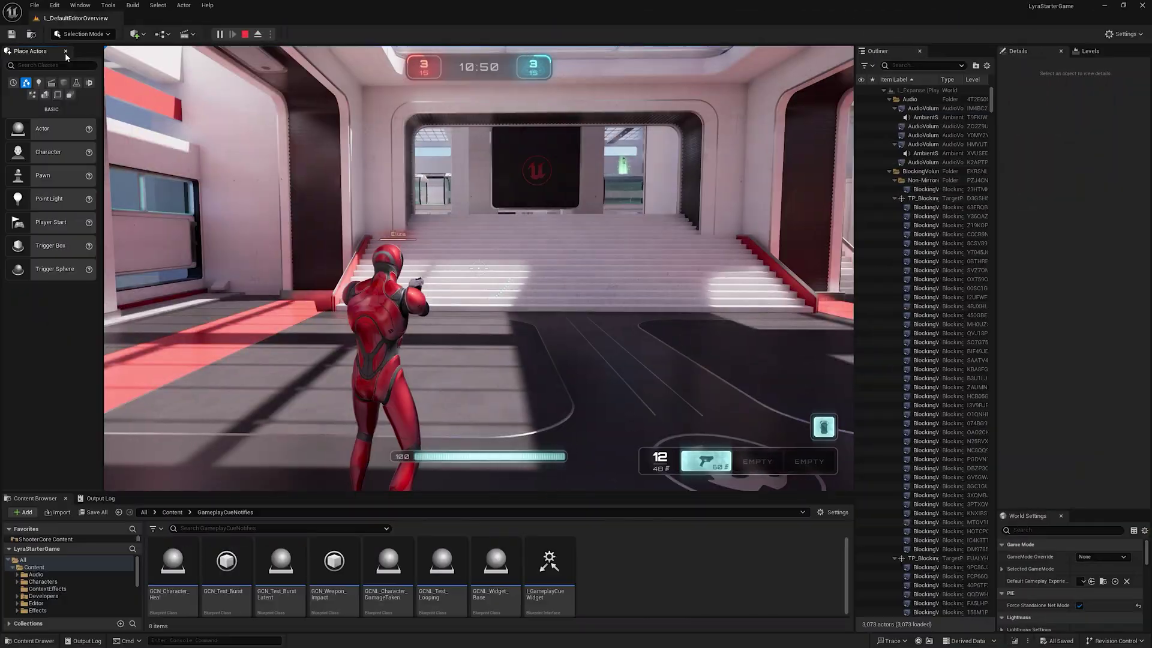
click(65, 52)
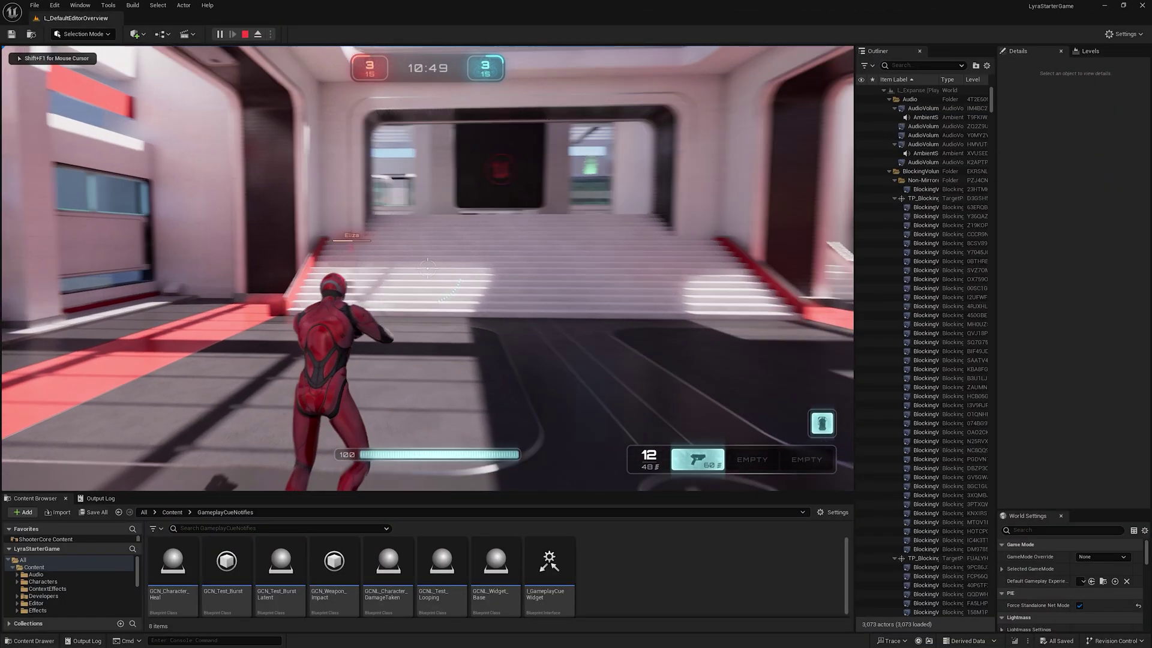
Run past the weapon pad toward the yellow and purple pads, shooting an enemy there.
key(w)
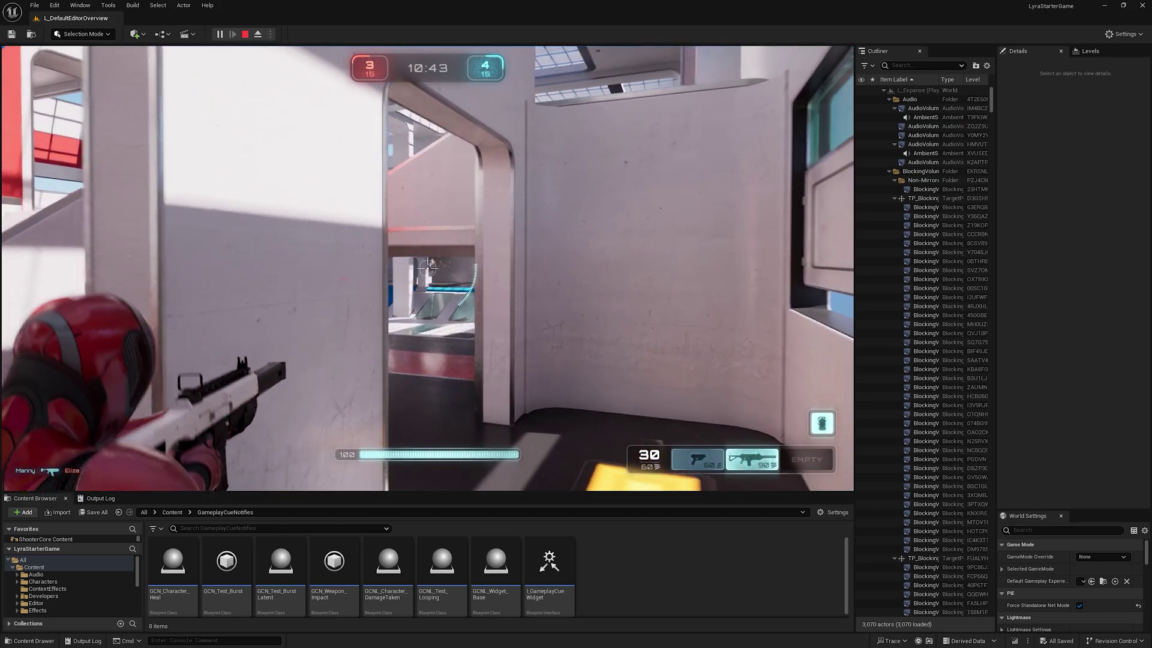
key(w)
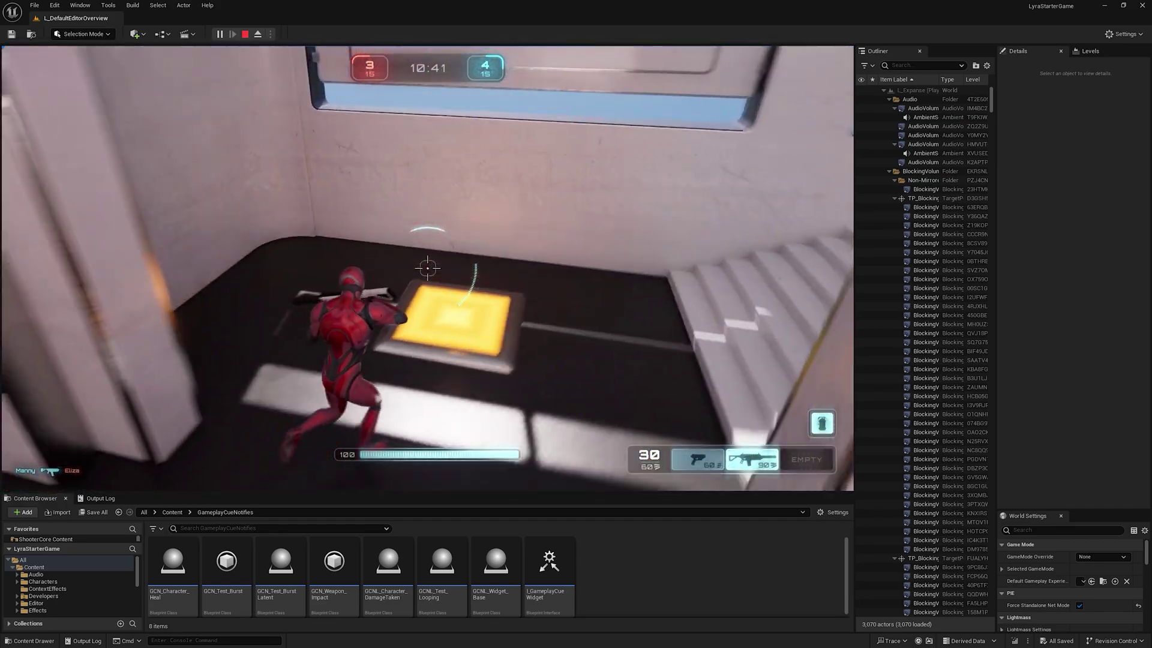
key(w)
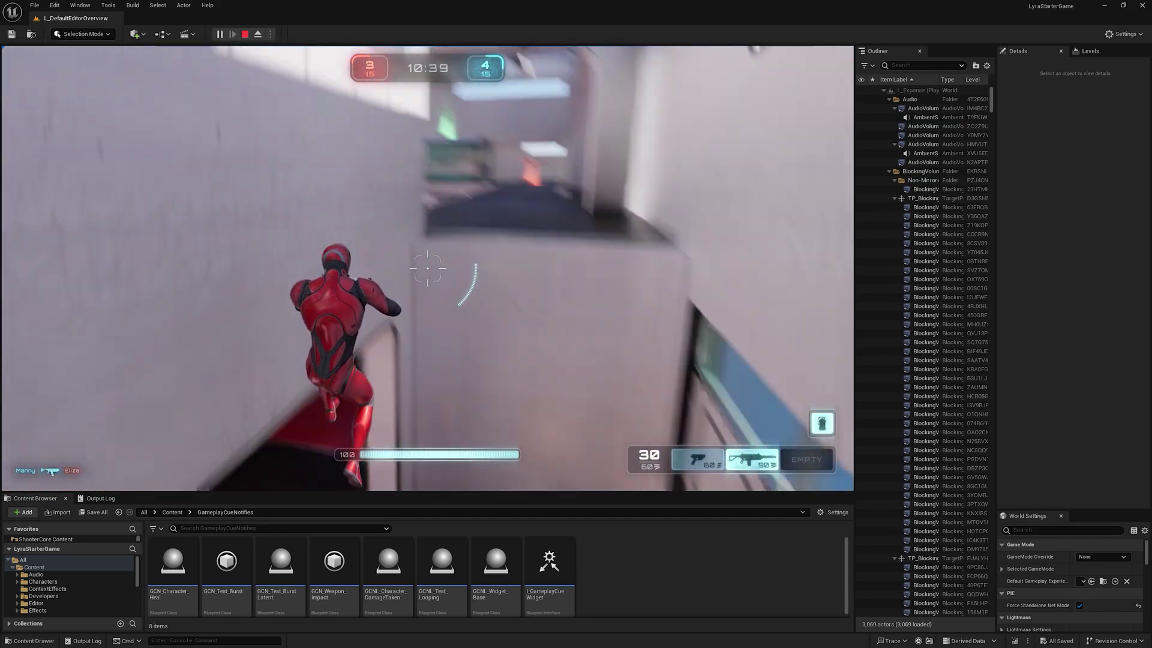
key(w)
key(w)
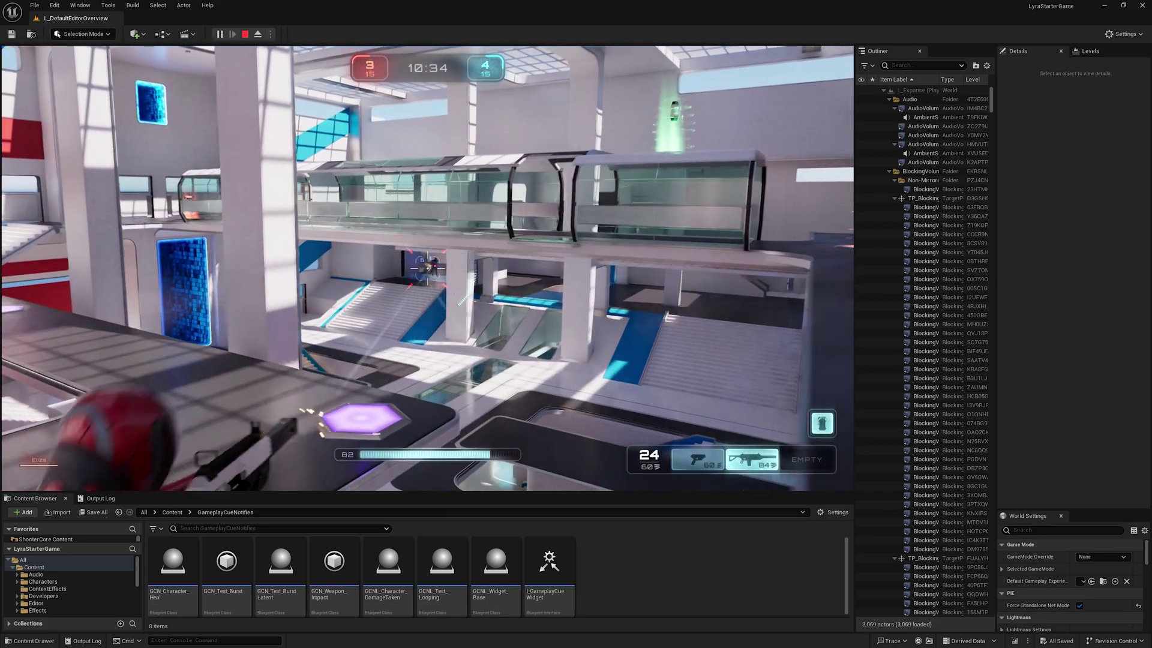
key(w)
click(427, 268)
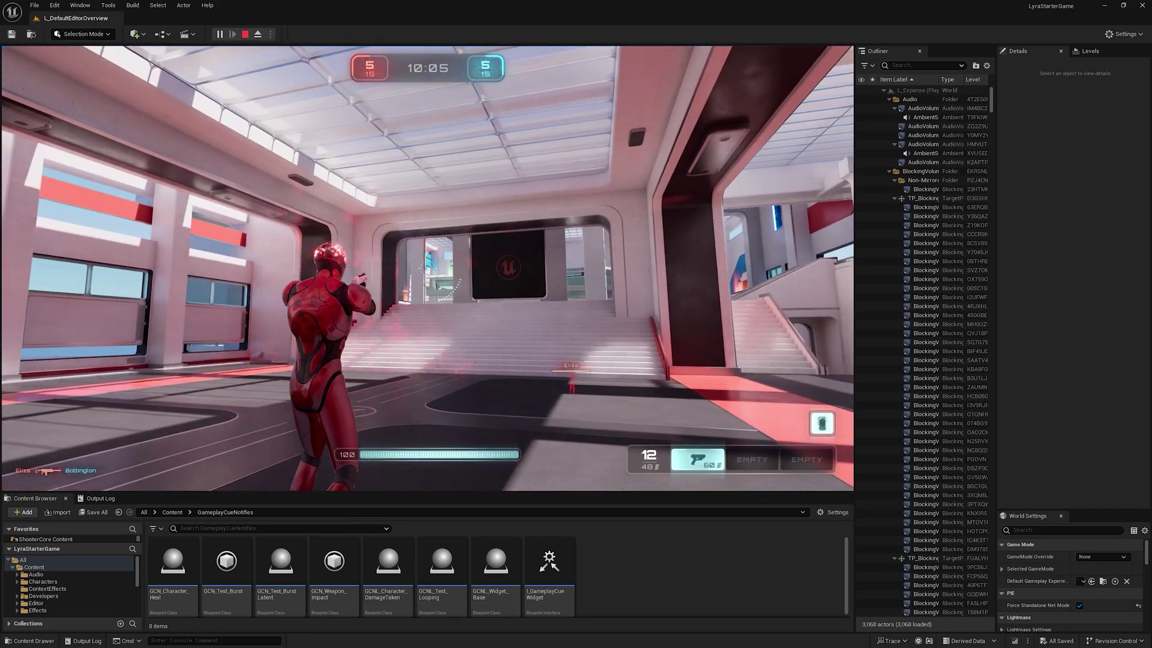
Run up the stairs, fire at an enemy, pass through the blue teleporter, then stop play with Esc.
key(w)
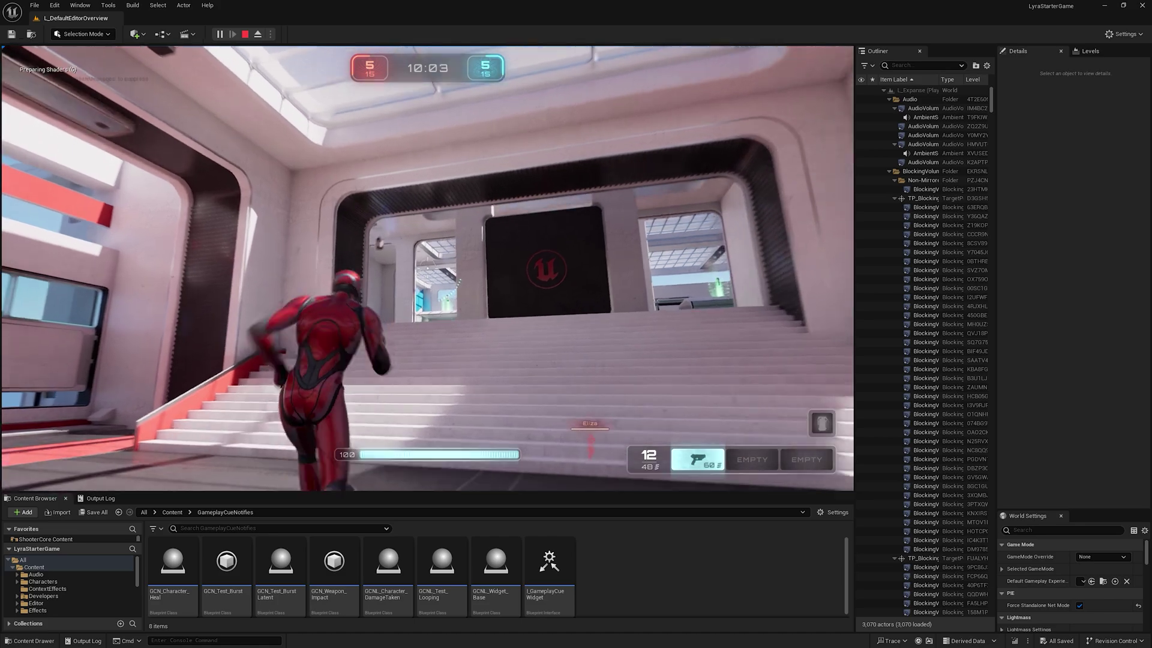
key(w)
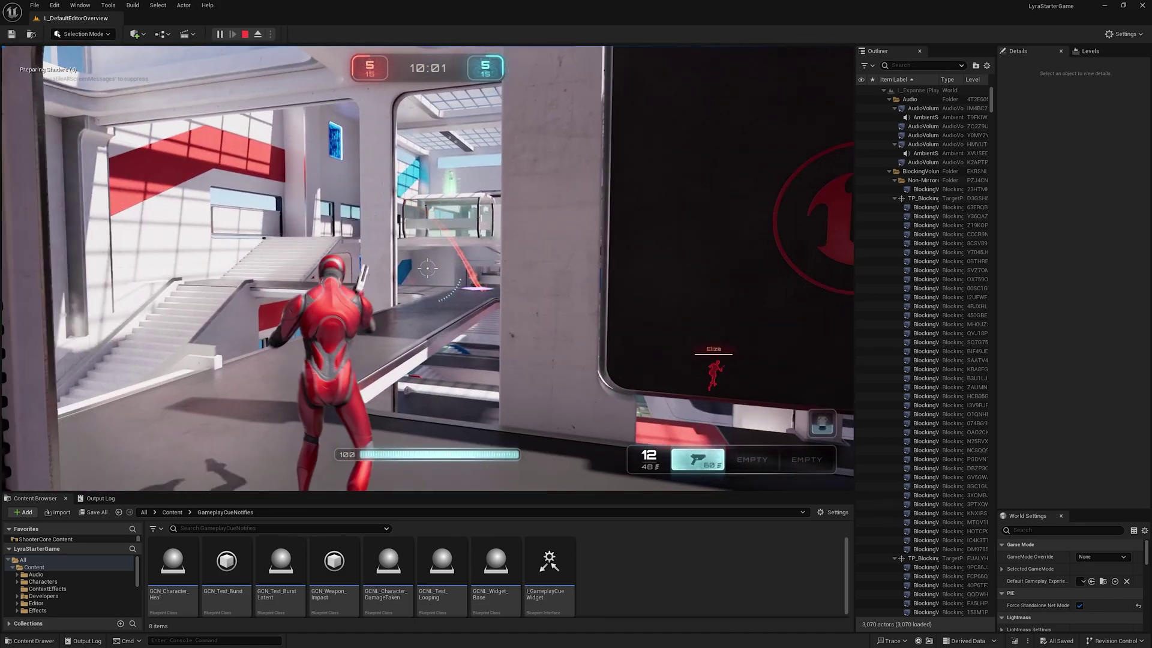
key(w)
click(427, 268)
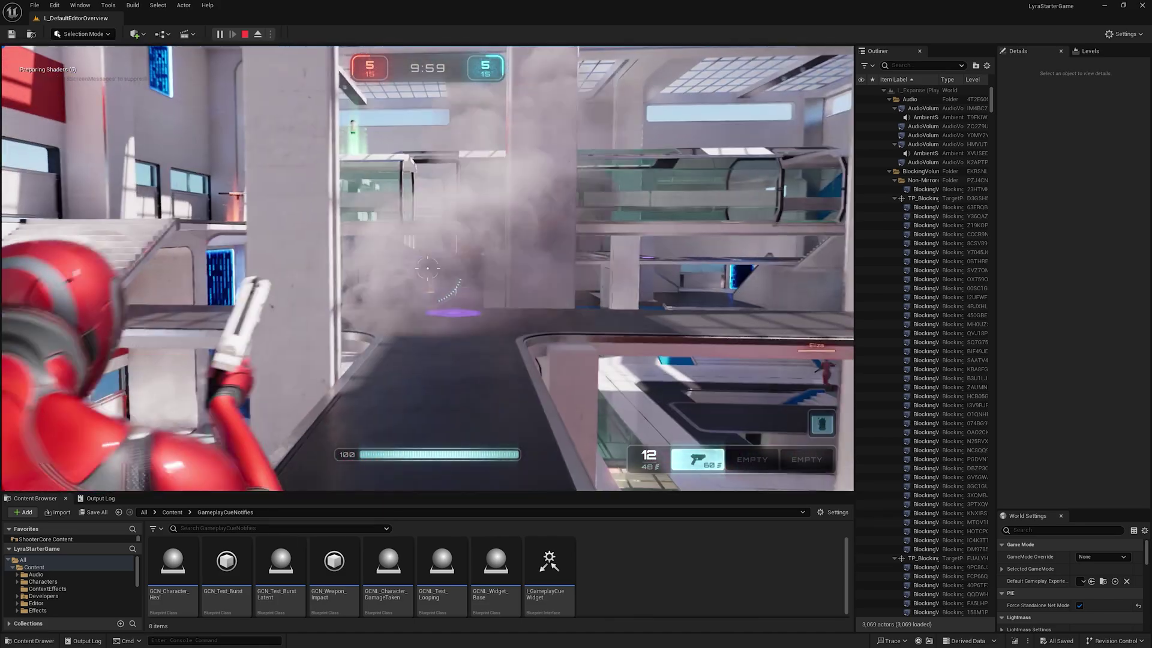
key(w)
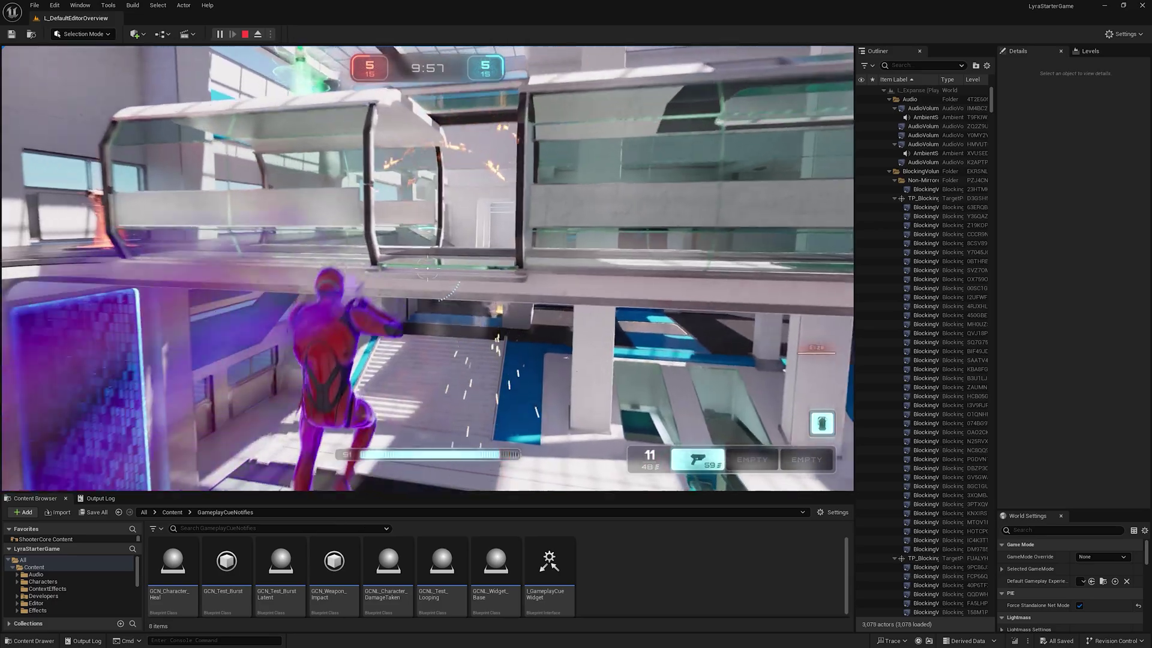
key(w)
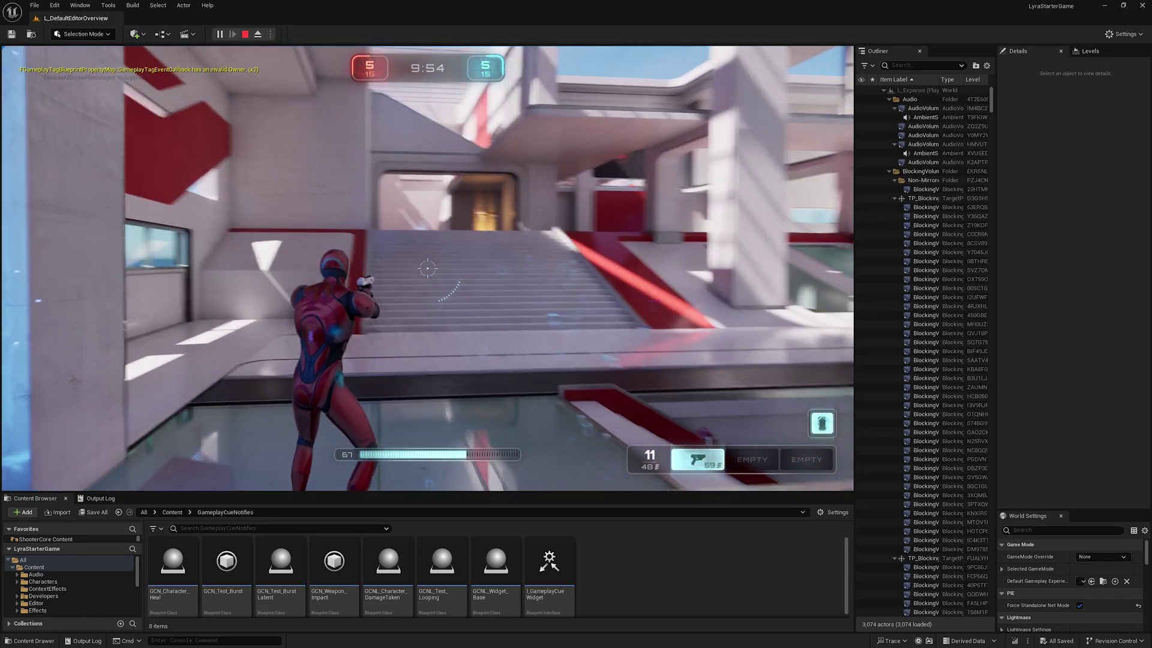
key(Escape)
right_drag(518, 226, 514, 240)
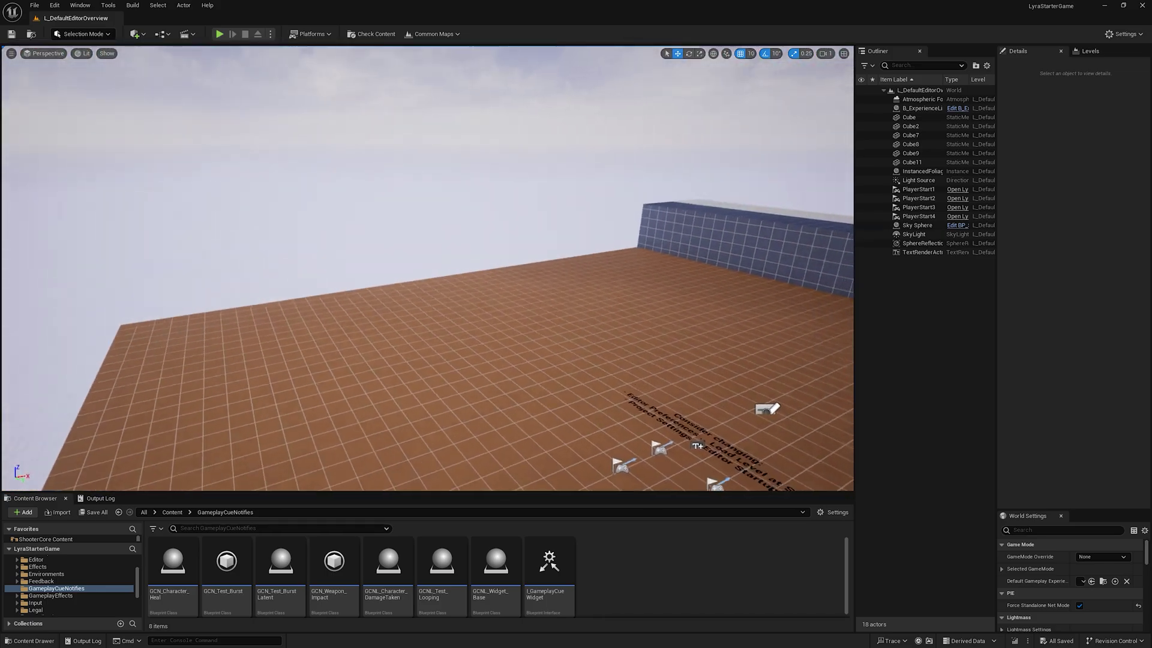
Fly the editor camera toward the player starts, start Play-In-Editor with Alt+P, and walk toward the portals.
right_drag(514, 240, 514, 241)
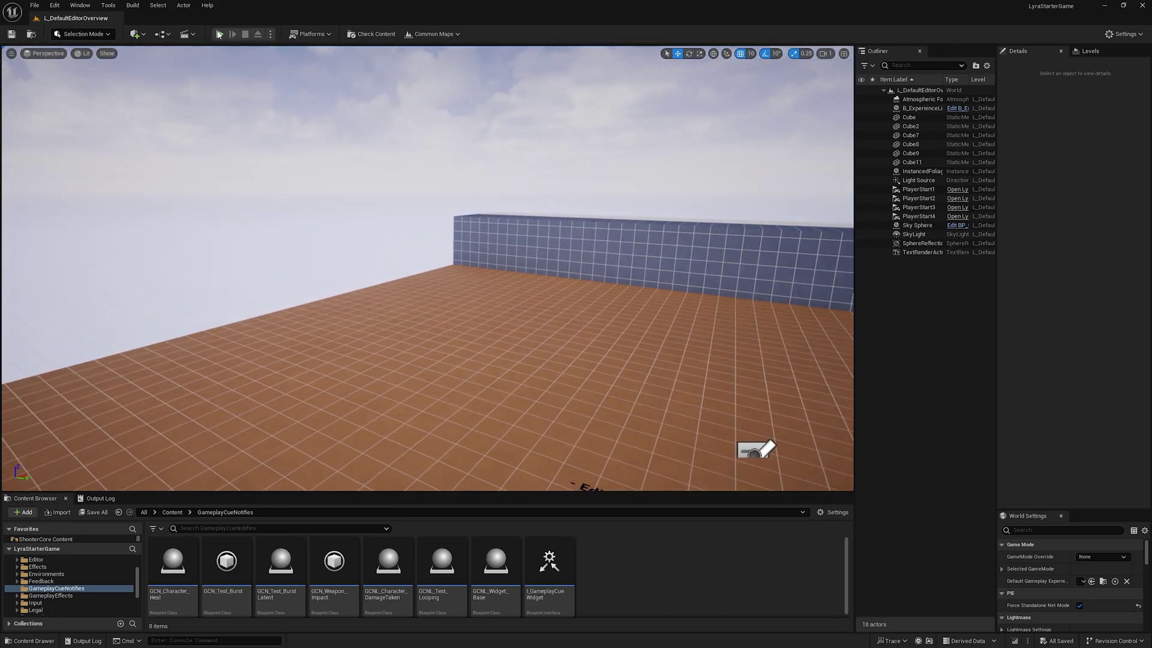
key(alt+p)
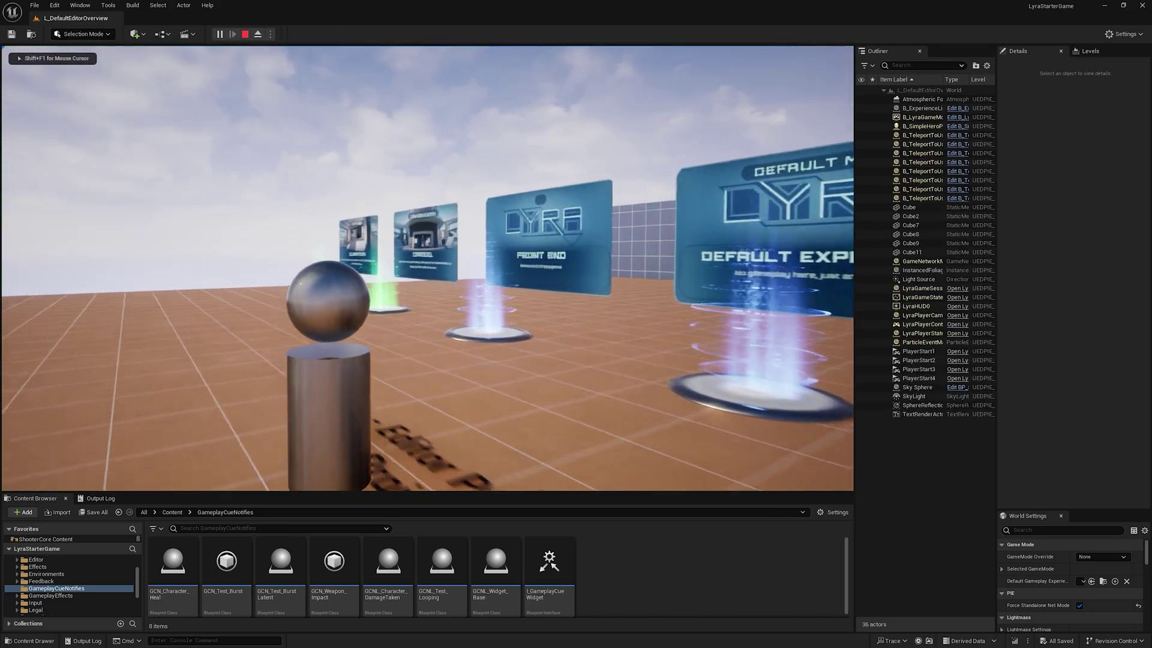
key(w)
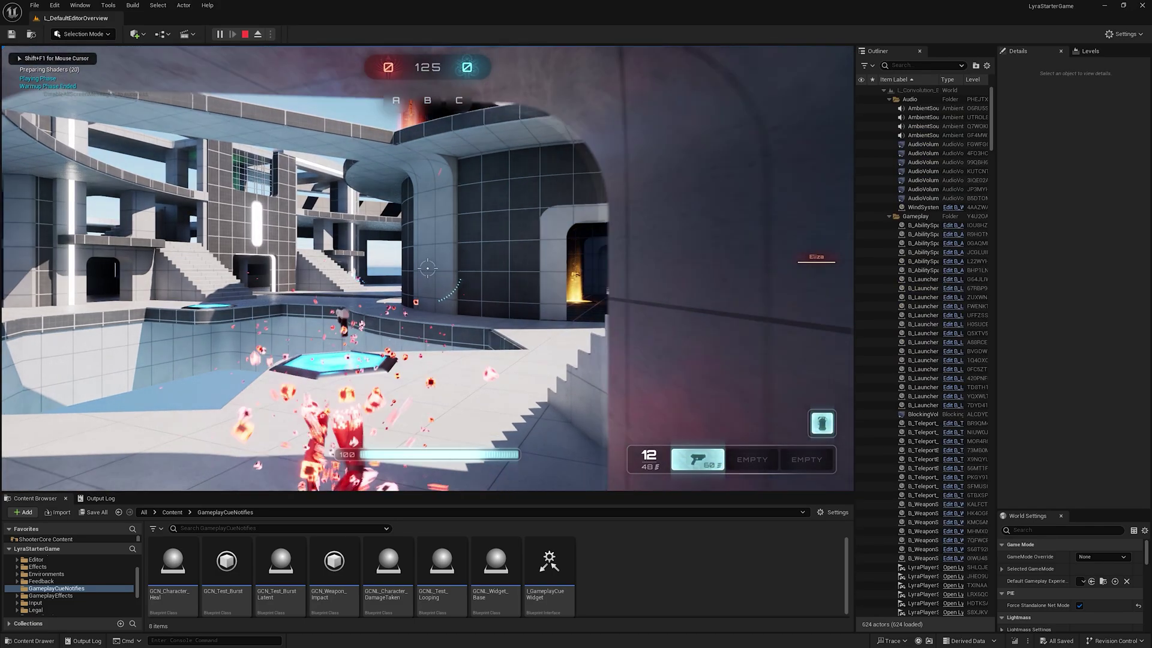
Run through the Convolution stairwell into the lower arena, then Stop and restart Play.
key(w)
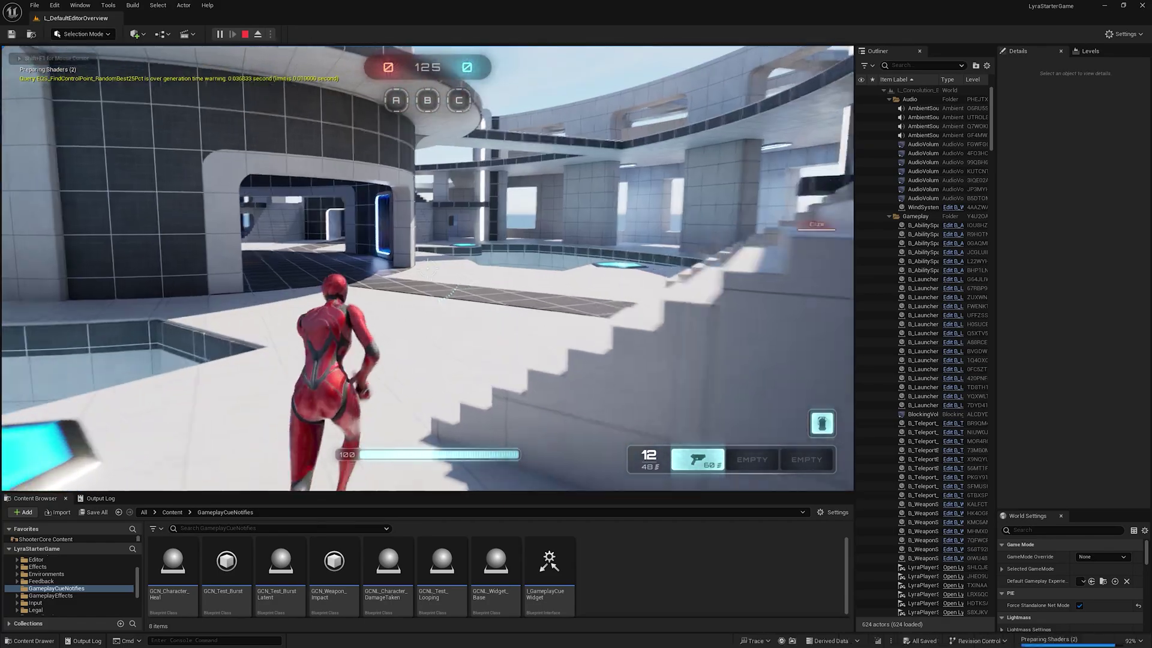
key(w)
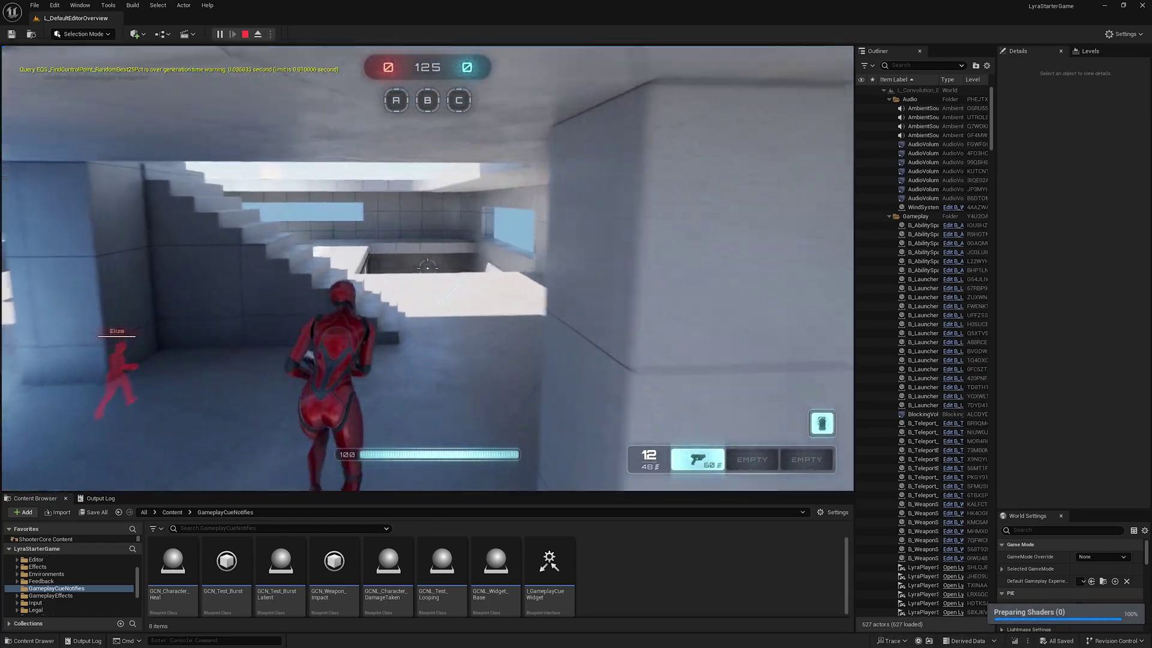
key(w)
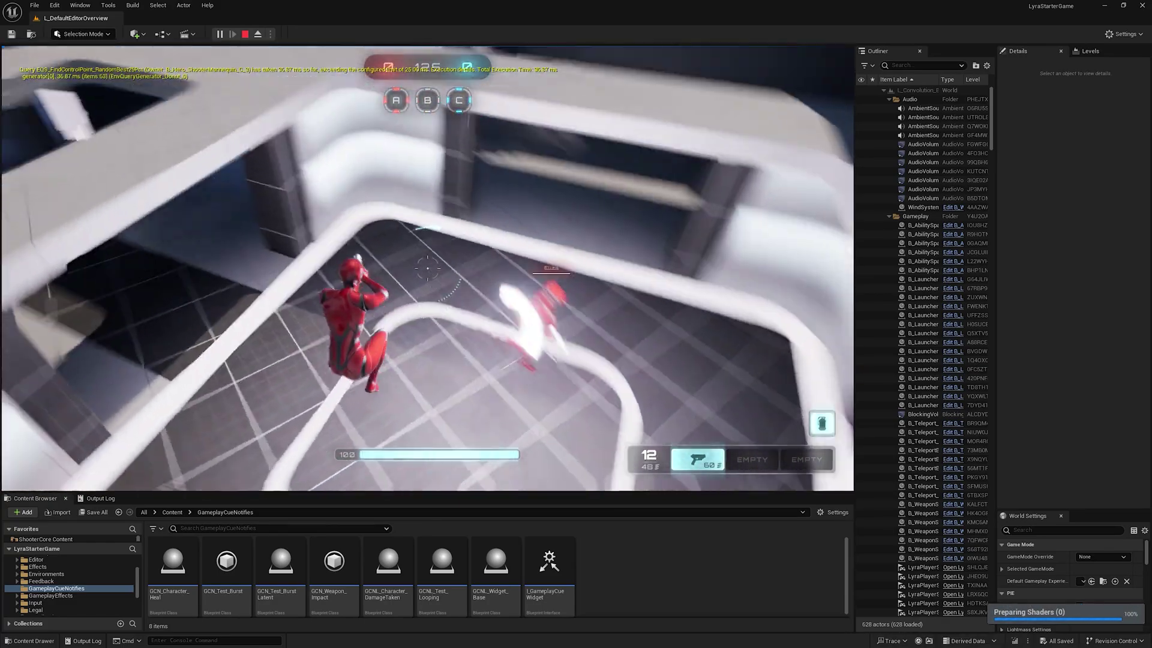
key(w)
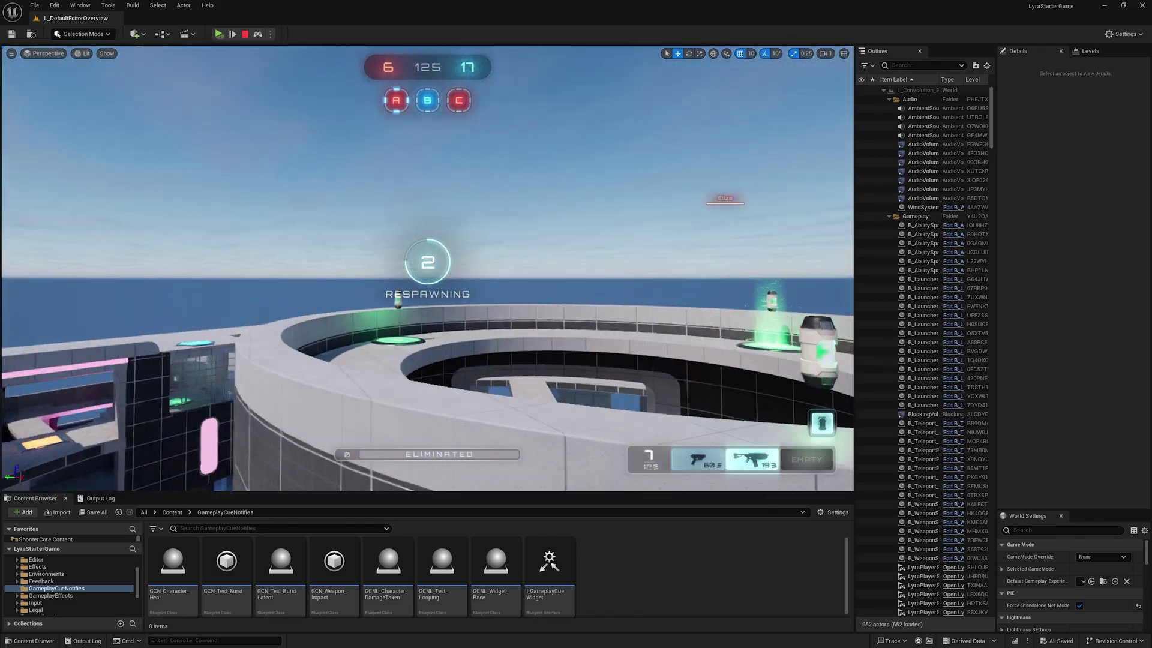
click(245, 34)
click(219, 35)
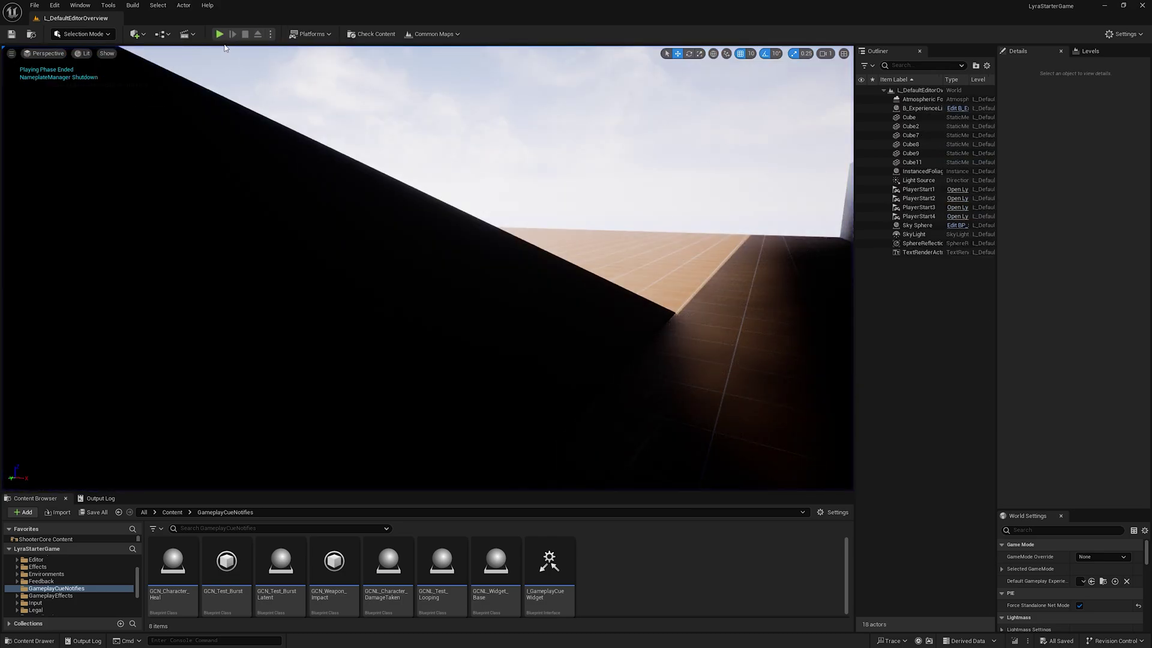
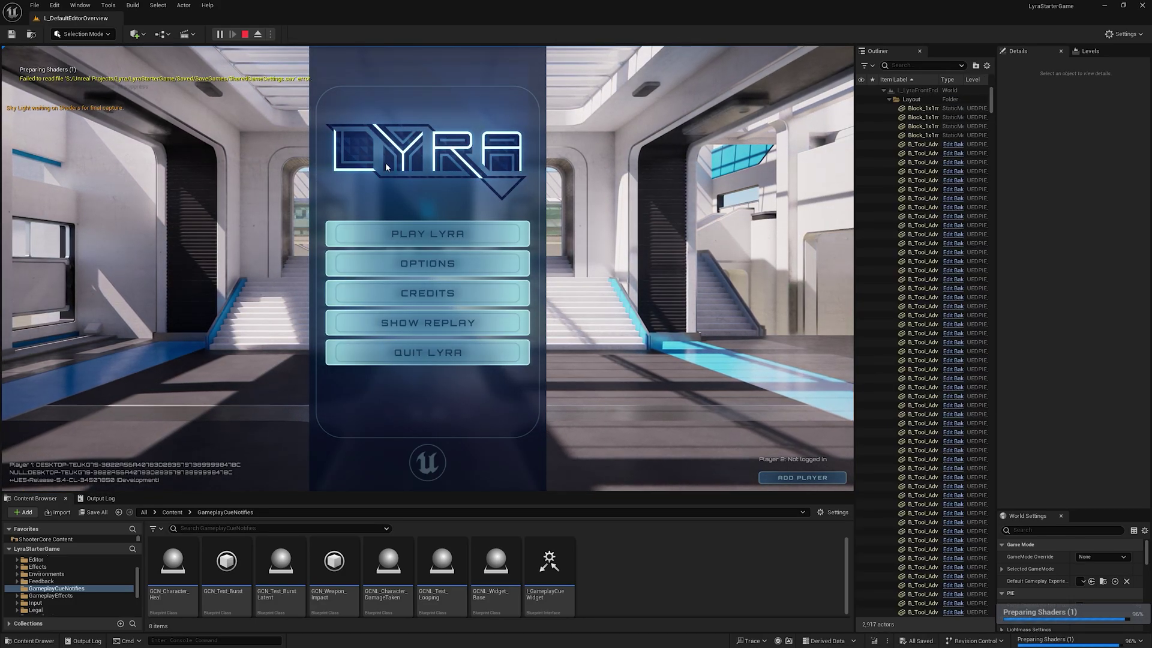
Scroll through Lyra's Video settings, then lower the Audio tab's Overall volume to 43%.
click(459, 266)
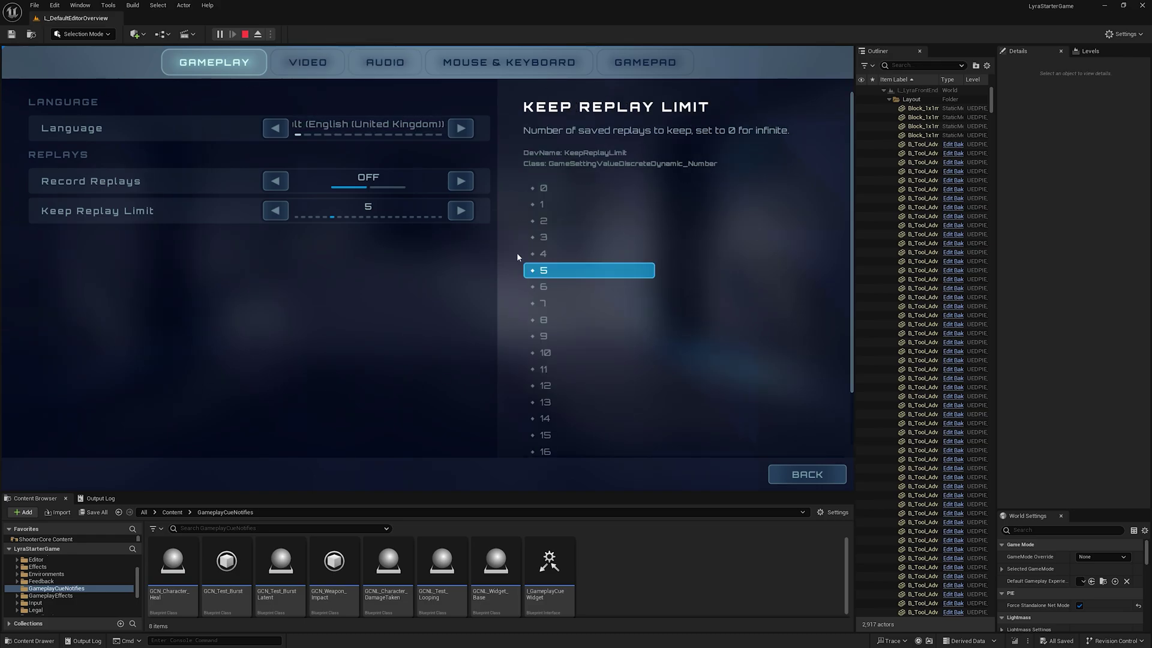
click(335, 62)
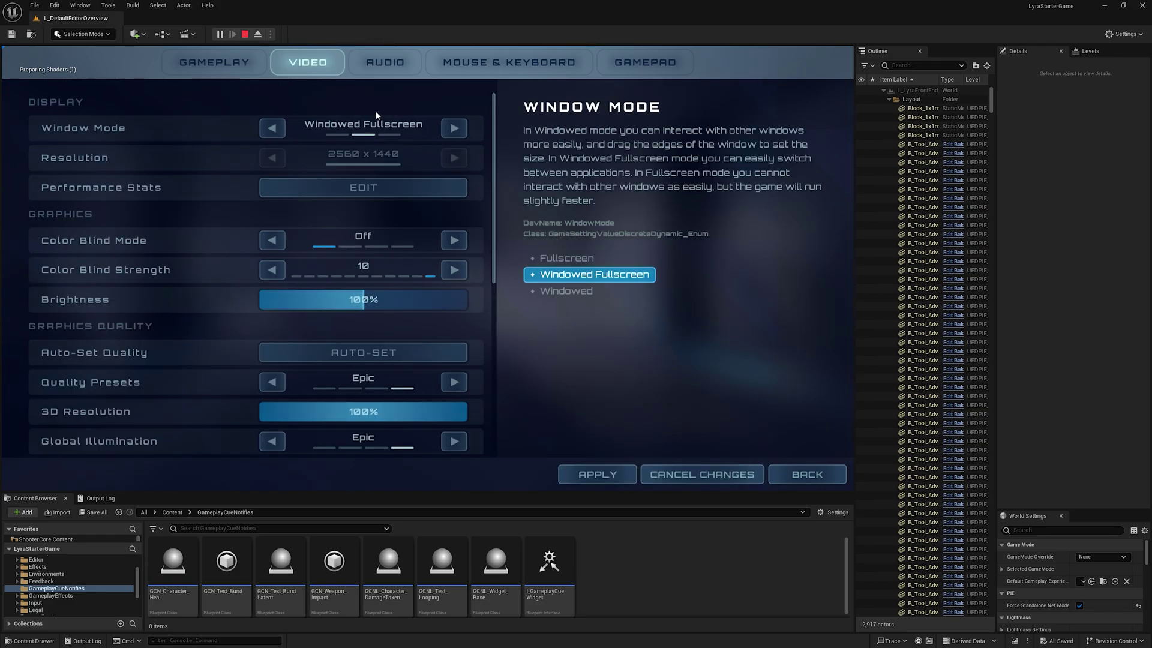
mouse_move(493, 139)
mouse_down()
mouse_move(515, 280)
mouse_move(523, 241)
mouse_up()
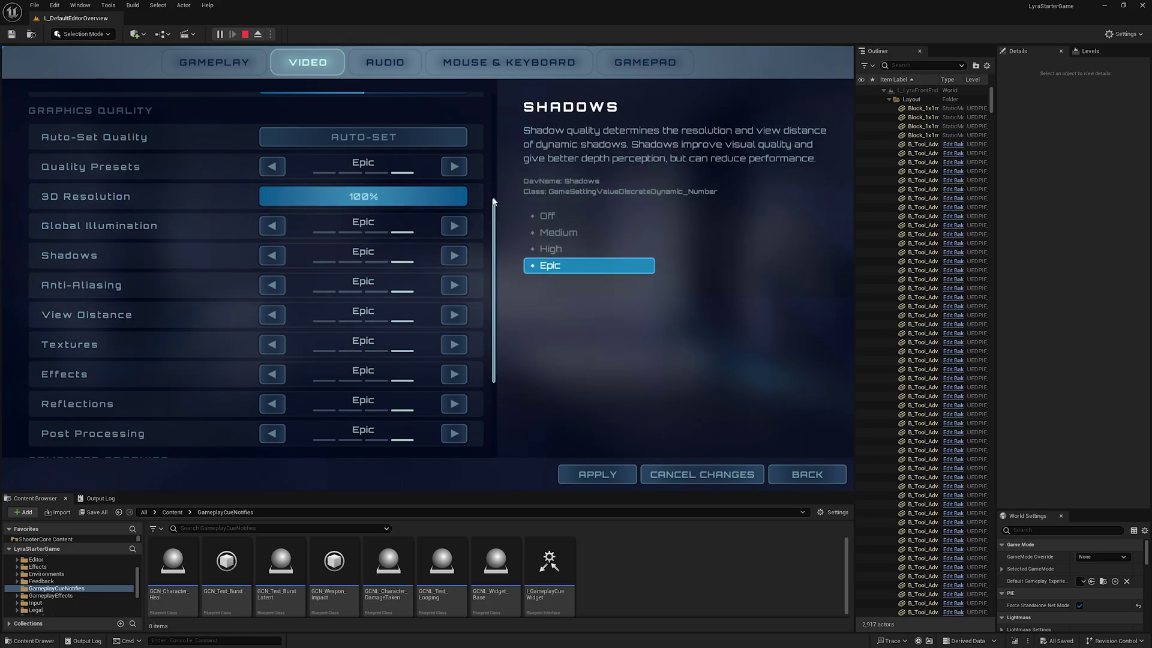
drag(493, 201, 494, 96)
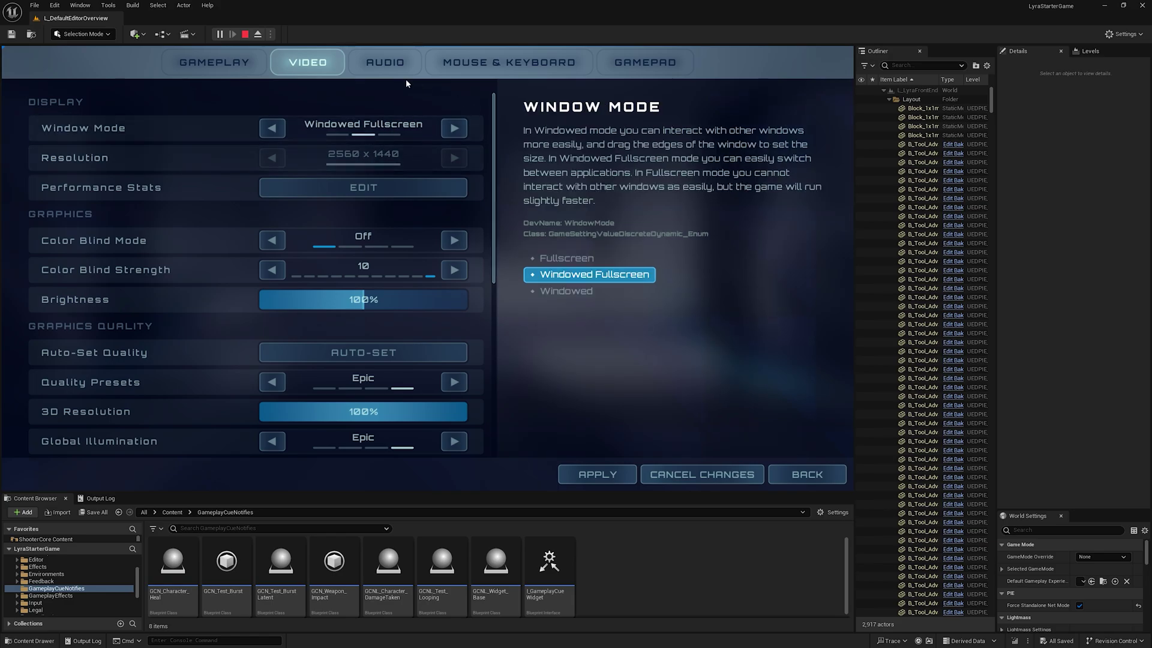
click(384, 62)
click(354, 128)
Turn the Overall, Music, Sound Effects, Dialogue and Voice Chat volumes down to about 20%.
click(349, 158)
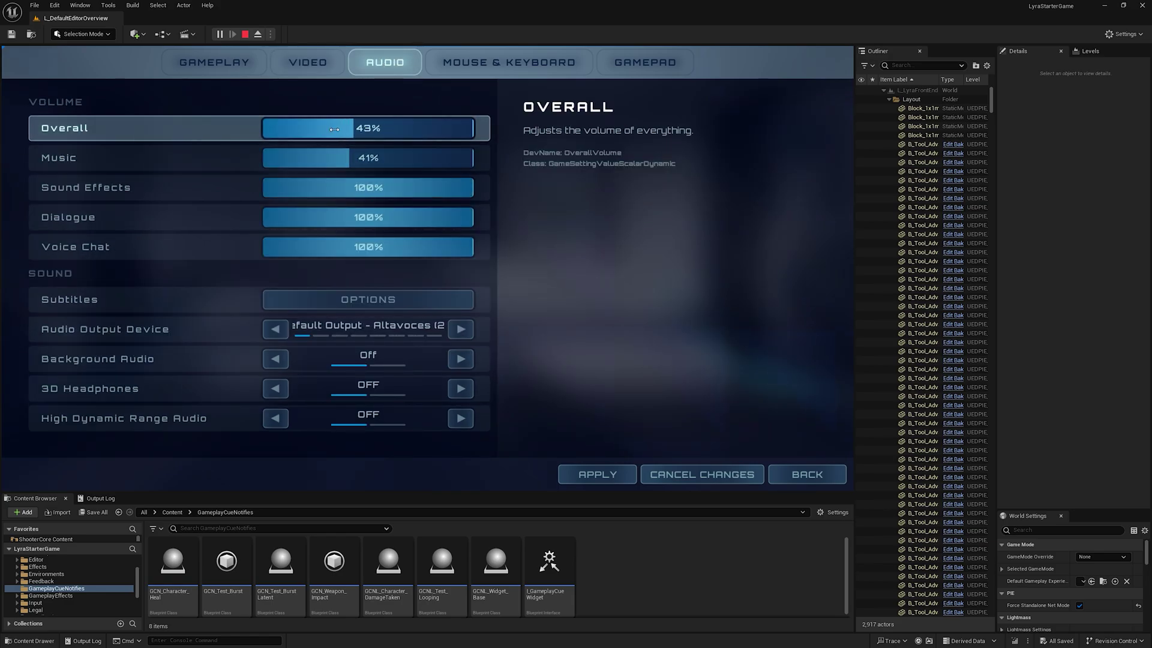
click(328, 128)
click(308, 187)
click(305, 128)
click(303, 158)
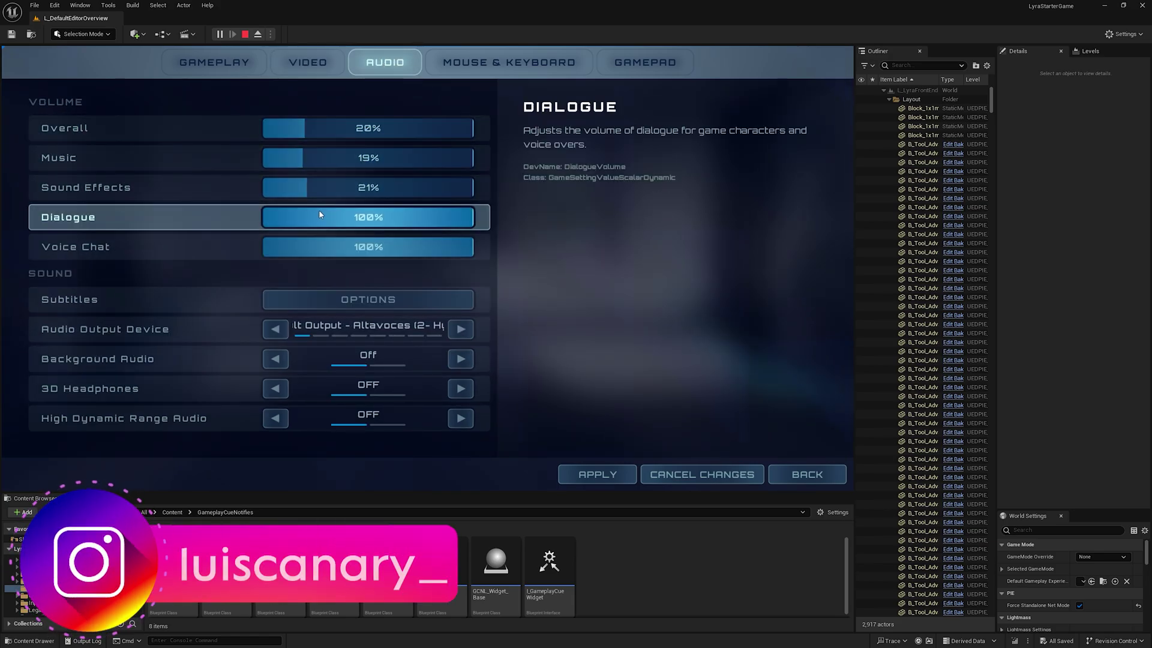
click(299, 217)
click(305, 247)
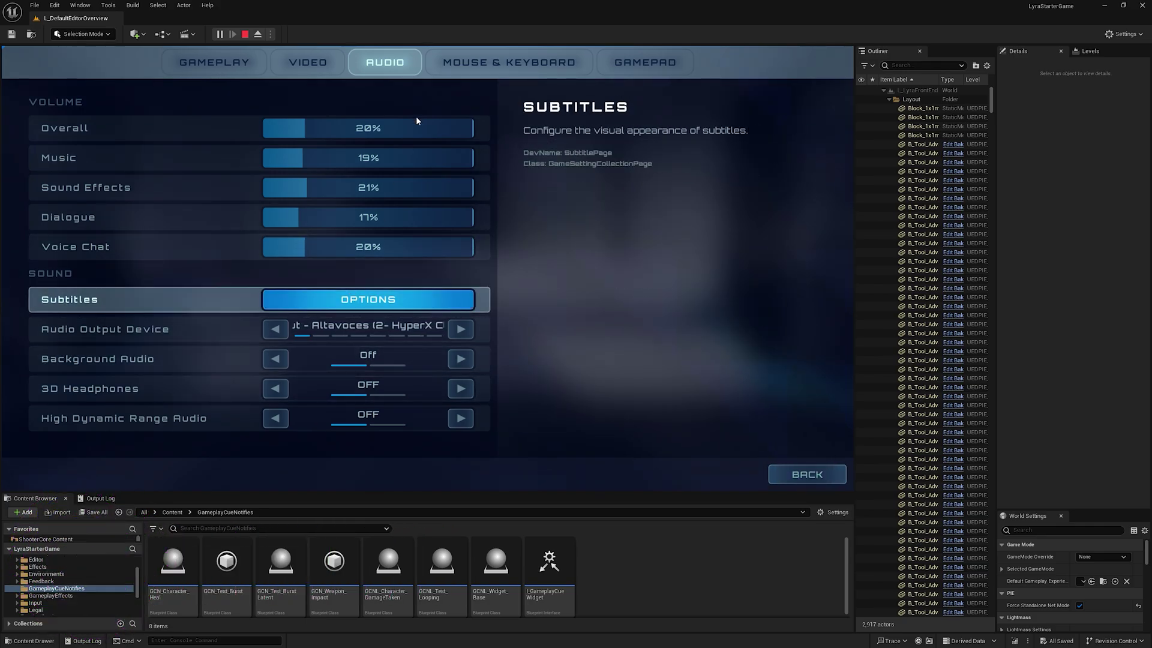
Review the Mouse & Keyboard, Gamepad and Gameplay settings, then return to the Video page.
click(480, 62)
mouse_move(495, 169)
mouse_down()
mouse_move(507, 383)
mouse_move(503, 119)
mouse_up()
click(626, 59)
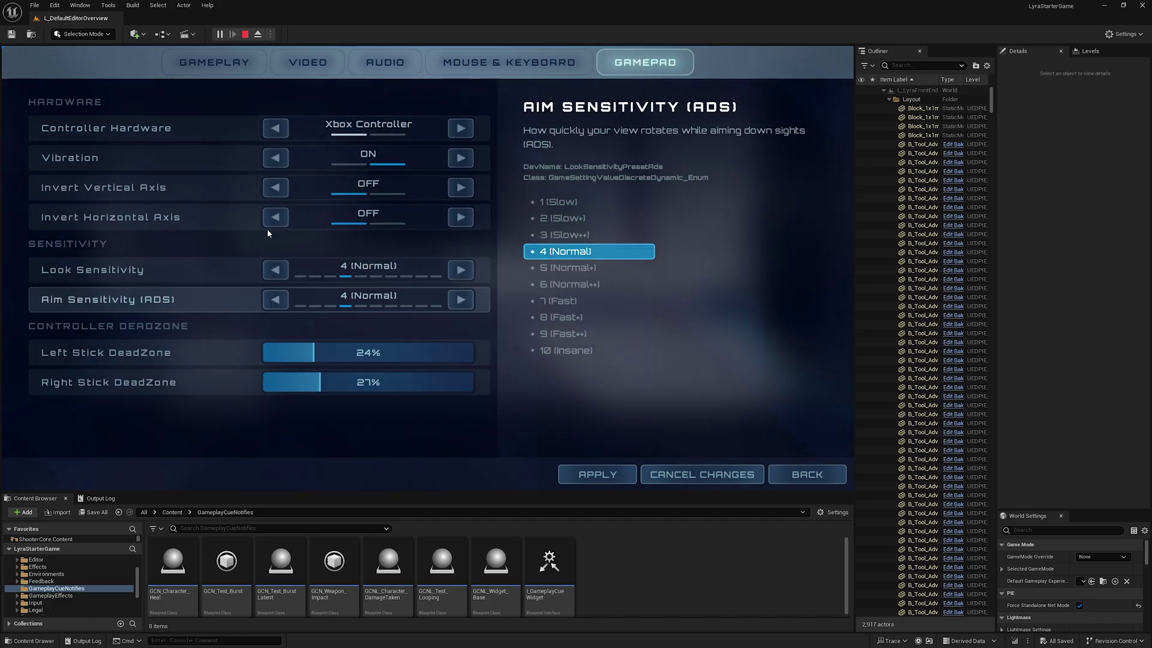
click(252, 71)
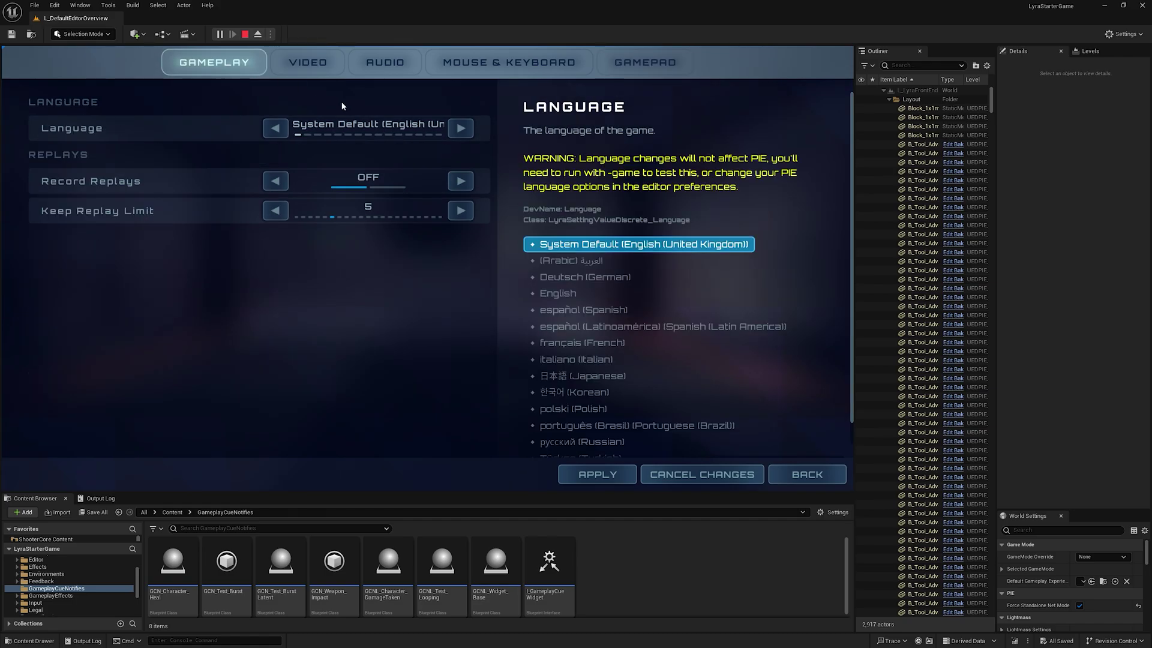
click(308, 63)
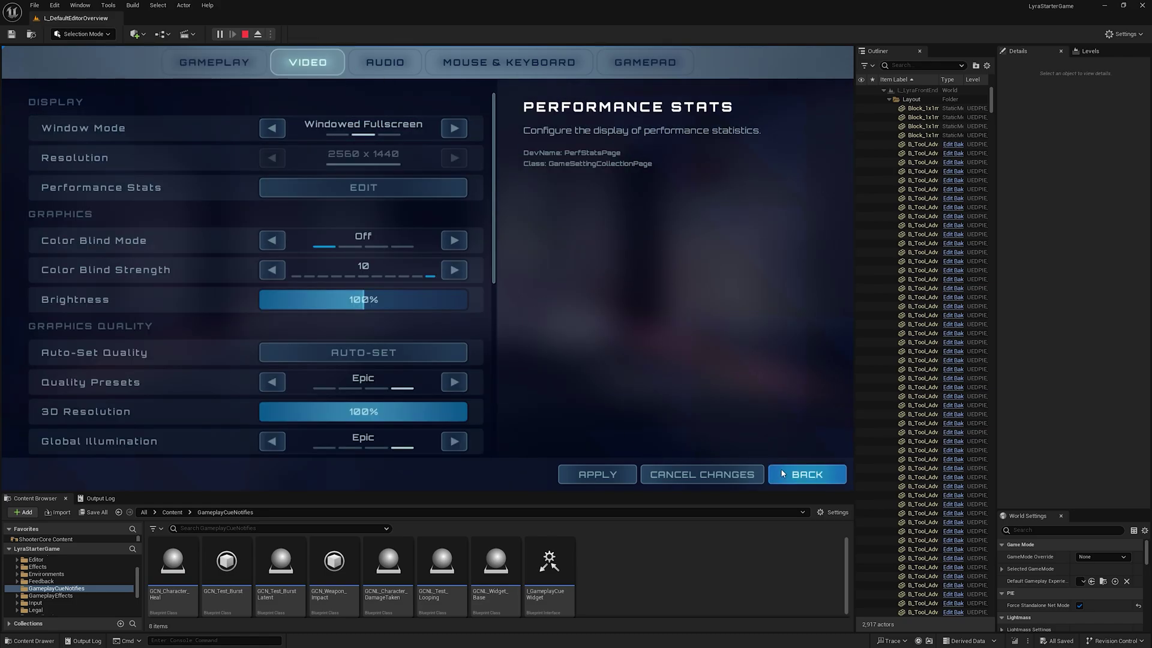
Exit options, view the Credits and the Play Lyra menu, then return to the title screen.
click(783, 474)
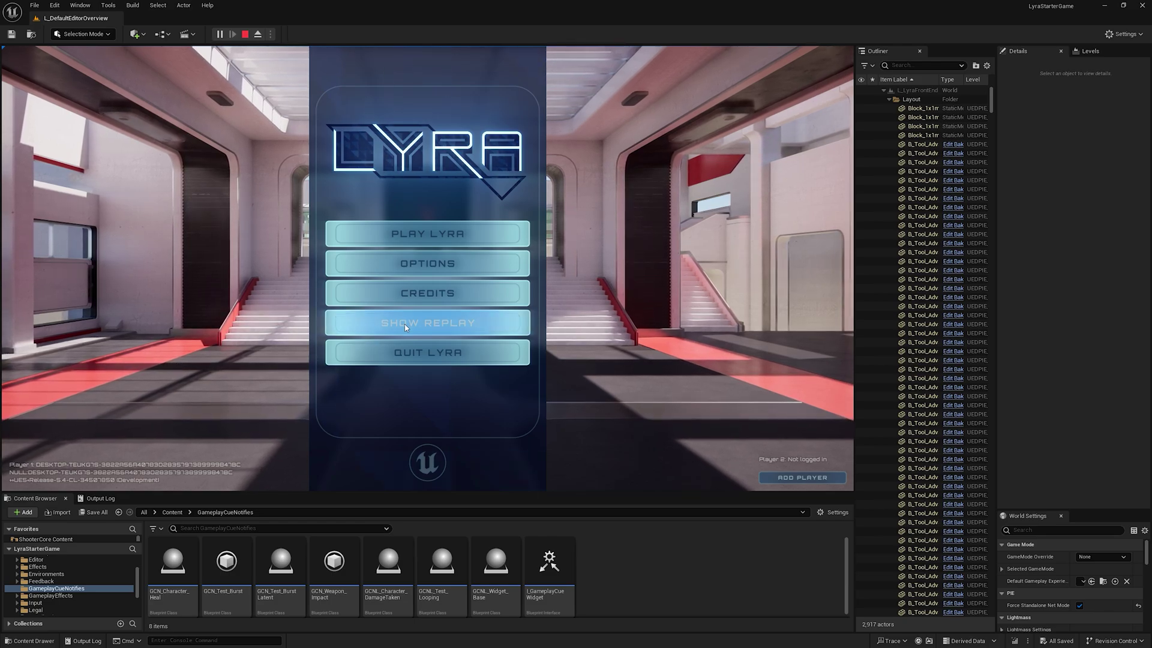
click(434, 293)
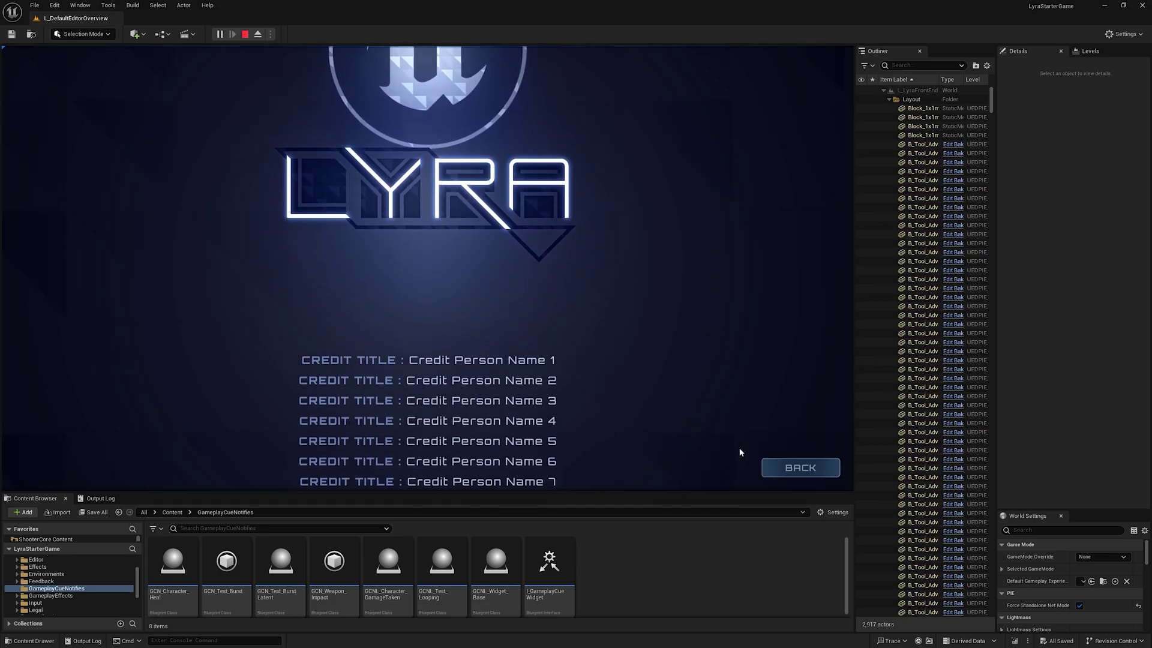
click(800, 467)
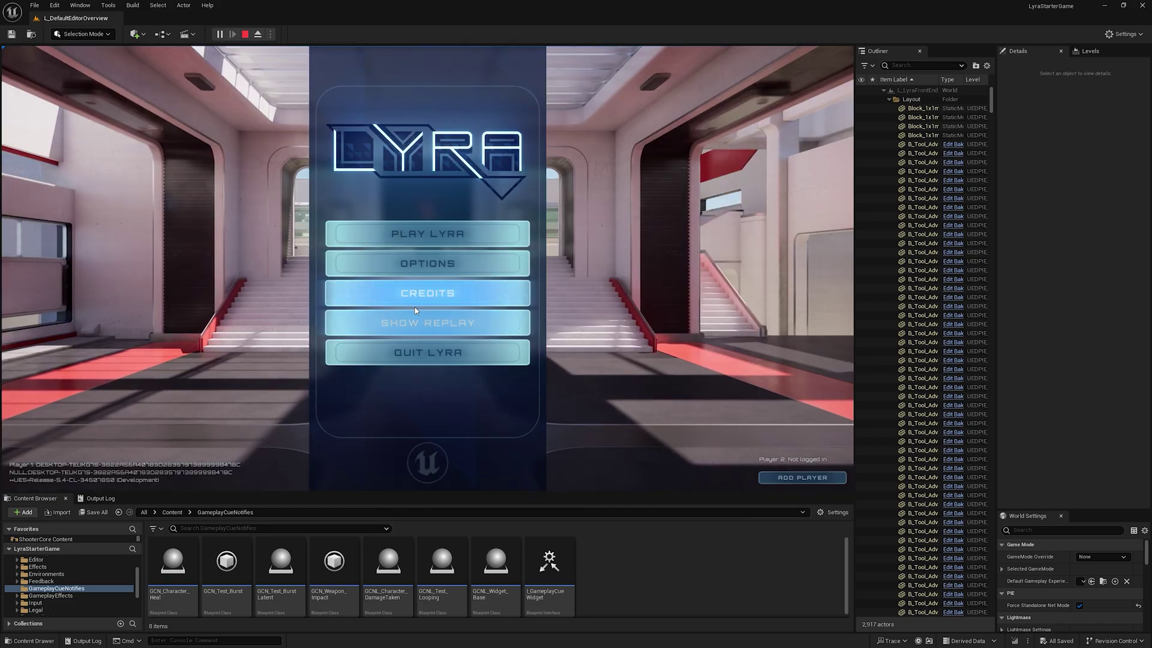
click(442, 244)
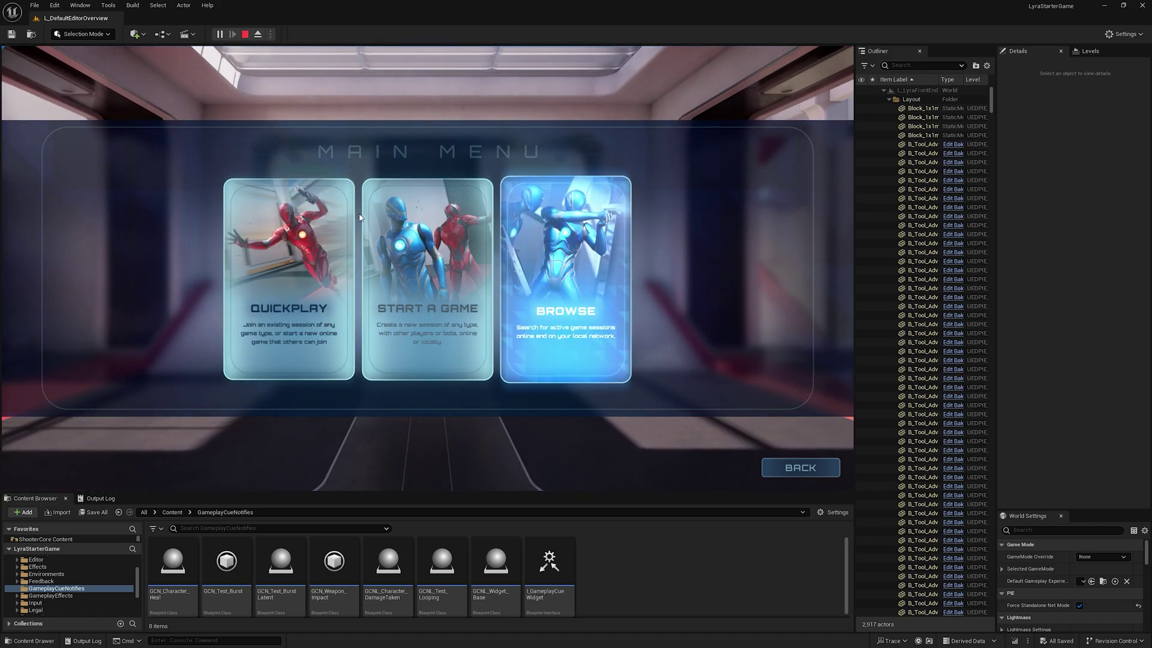
click(825, 474)
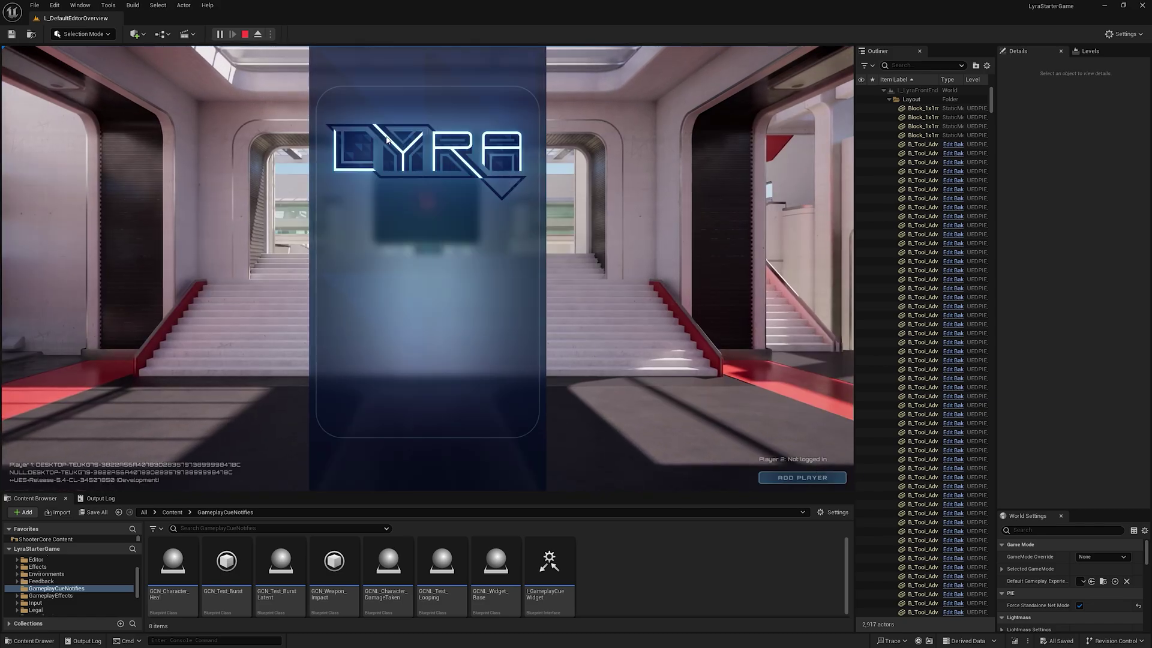
Restart Play-in-Editor and walk into the Local Multiplayer portal to load the Exploder arena.
click(245, 34)
click(220, 35)
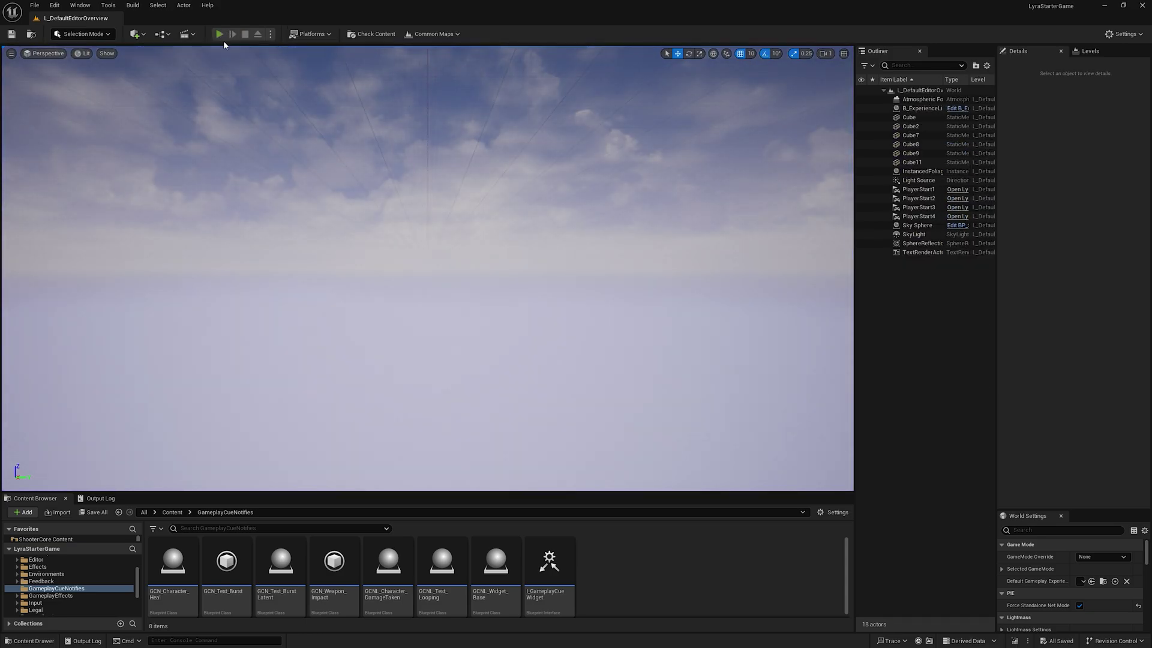
key(w)
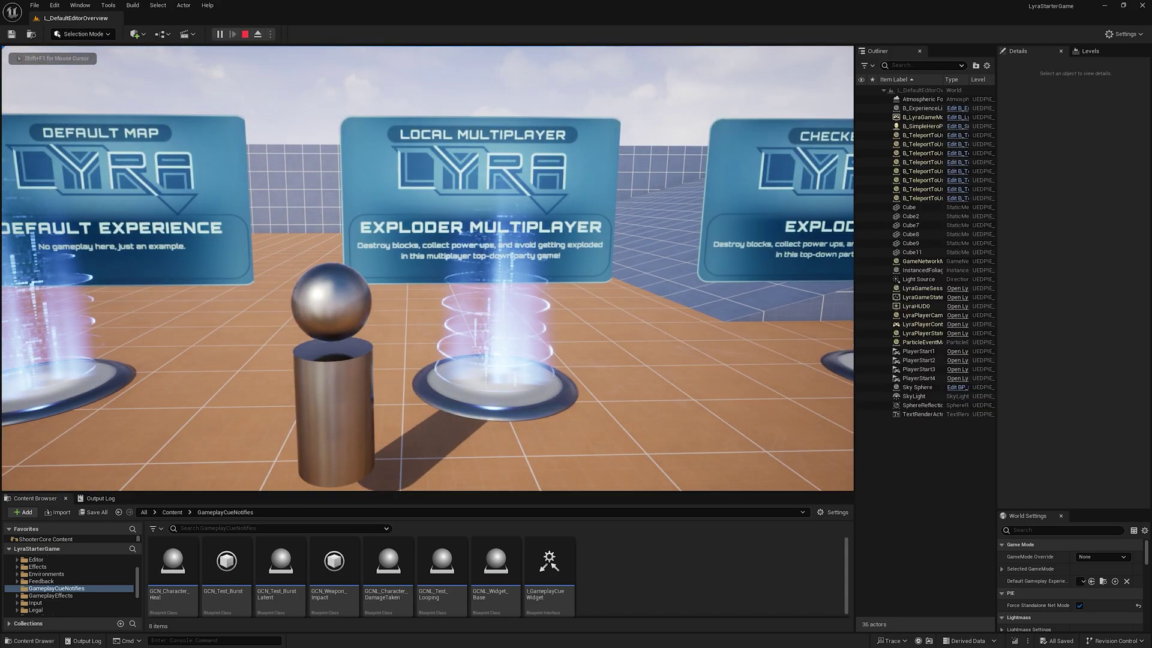
key(Escape)
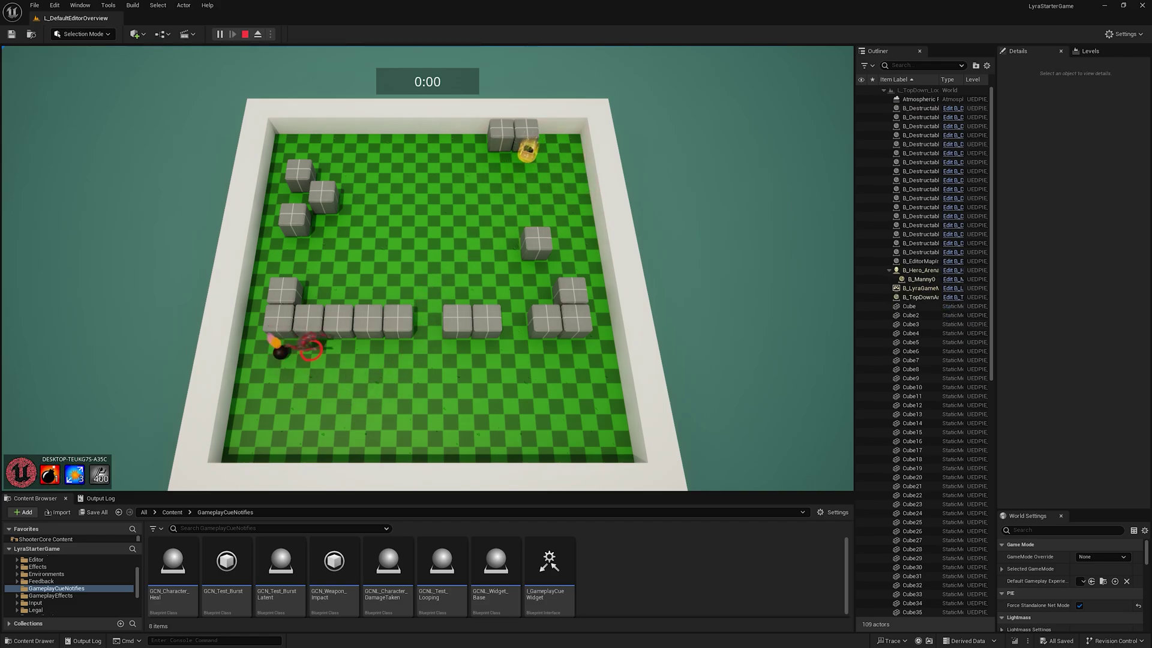
Move around the Exploder arena with WASD, dropping bombs and dodging the blasts.
key(w)
key(d)
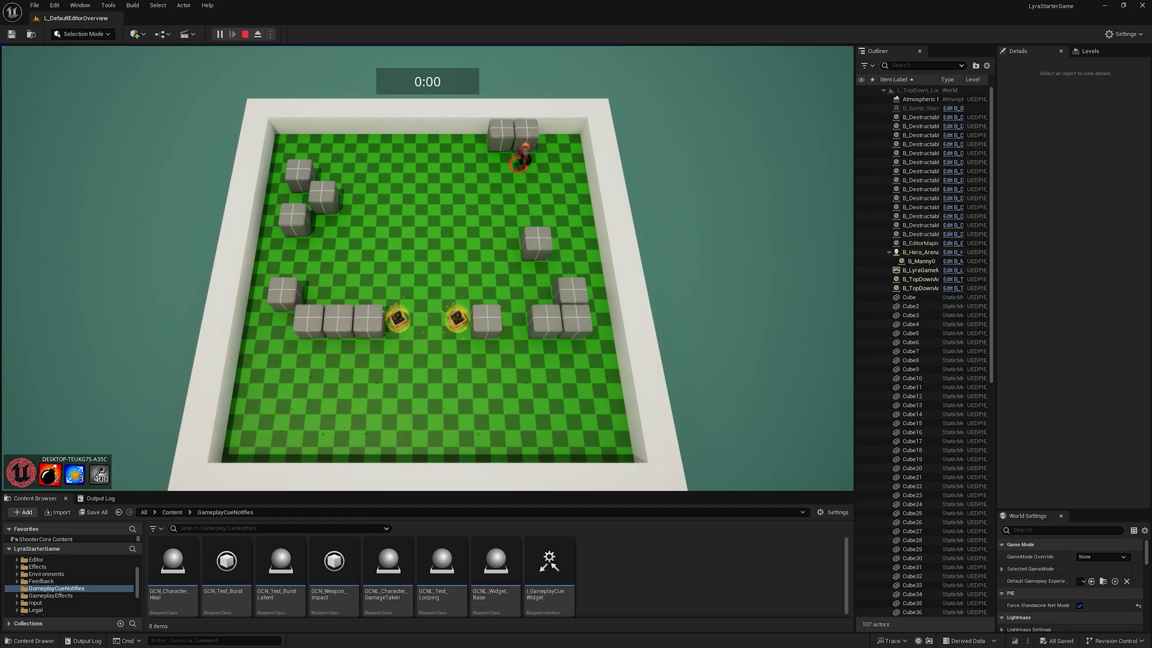
key(a)
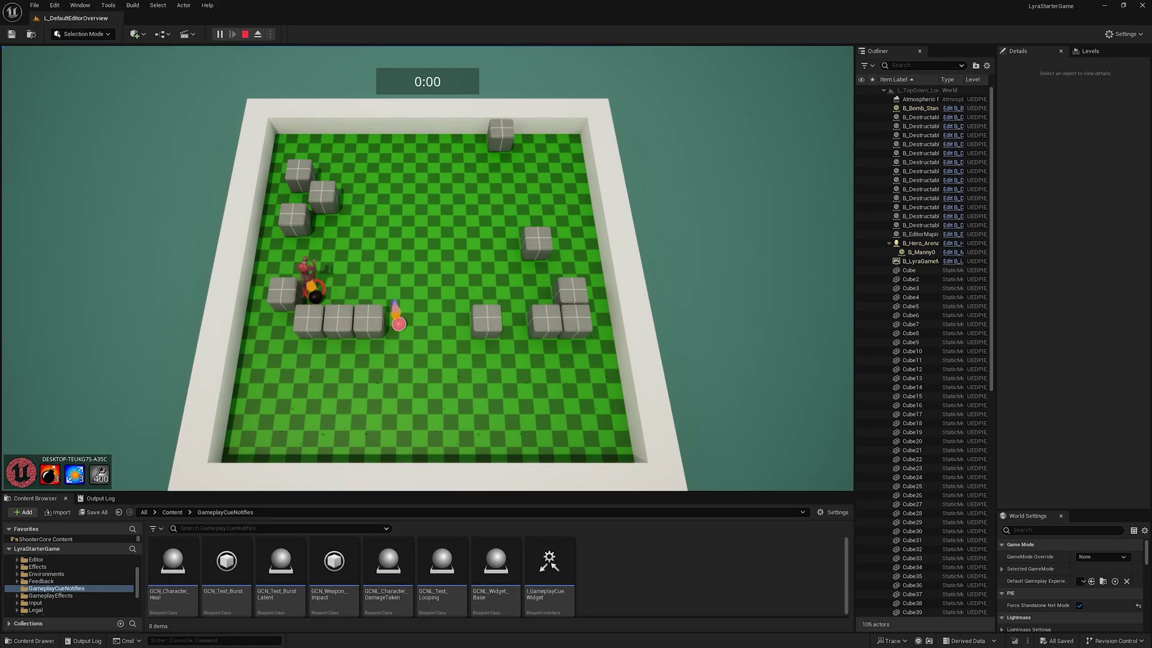
key(w)
key(w)
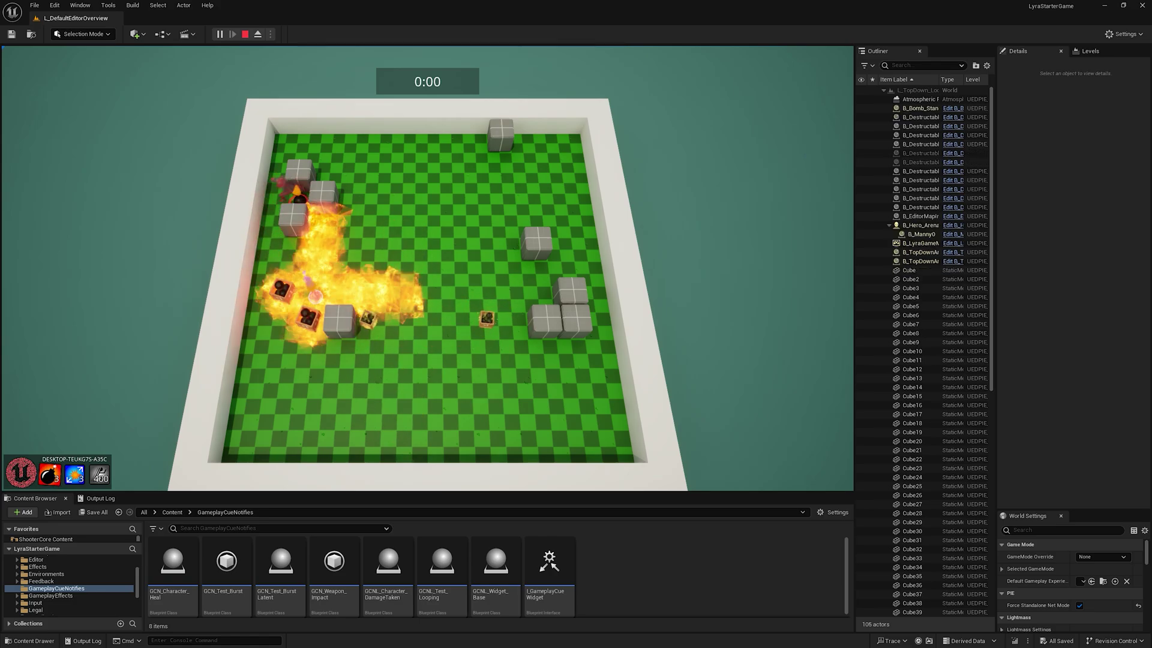
key(s)
key(d)
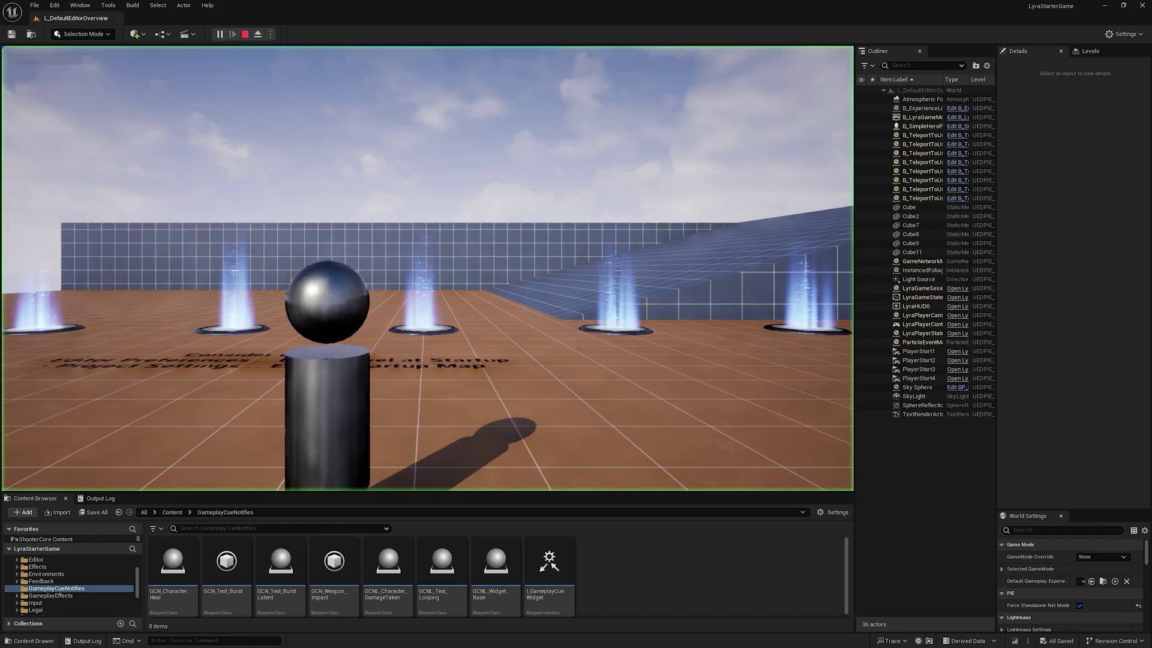
Walk past the portal signs onto the Control portal to teleport into the Shooter Gym.
key(w)
key(d)
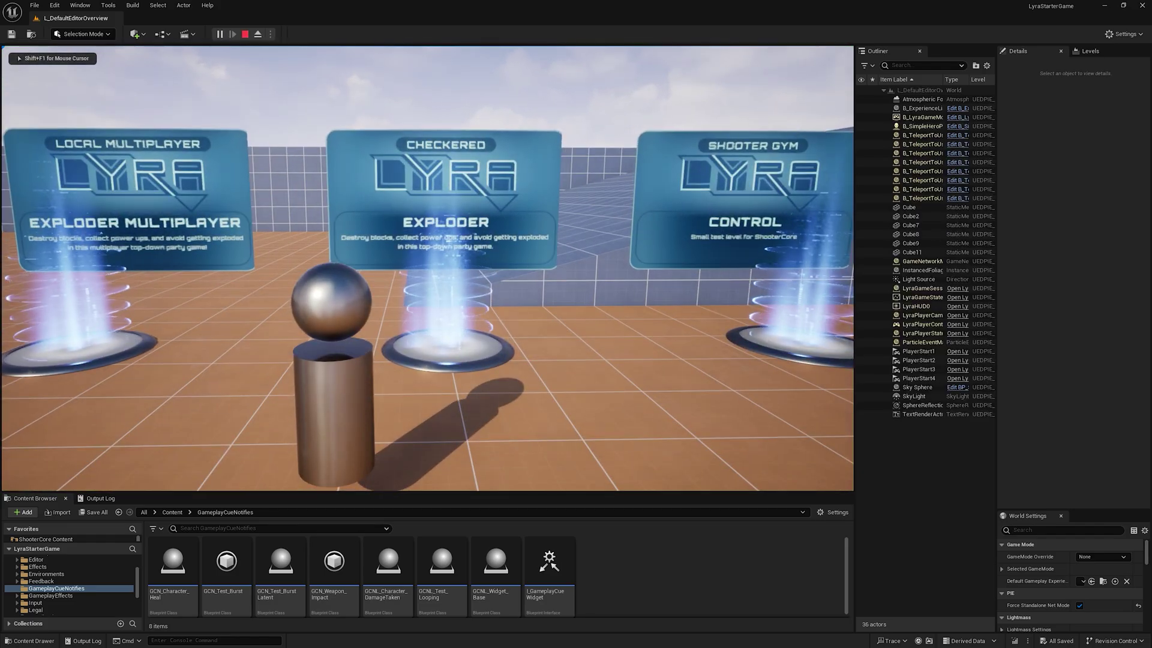
key(w)
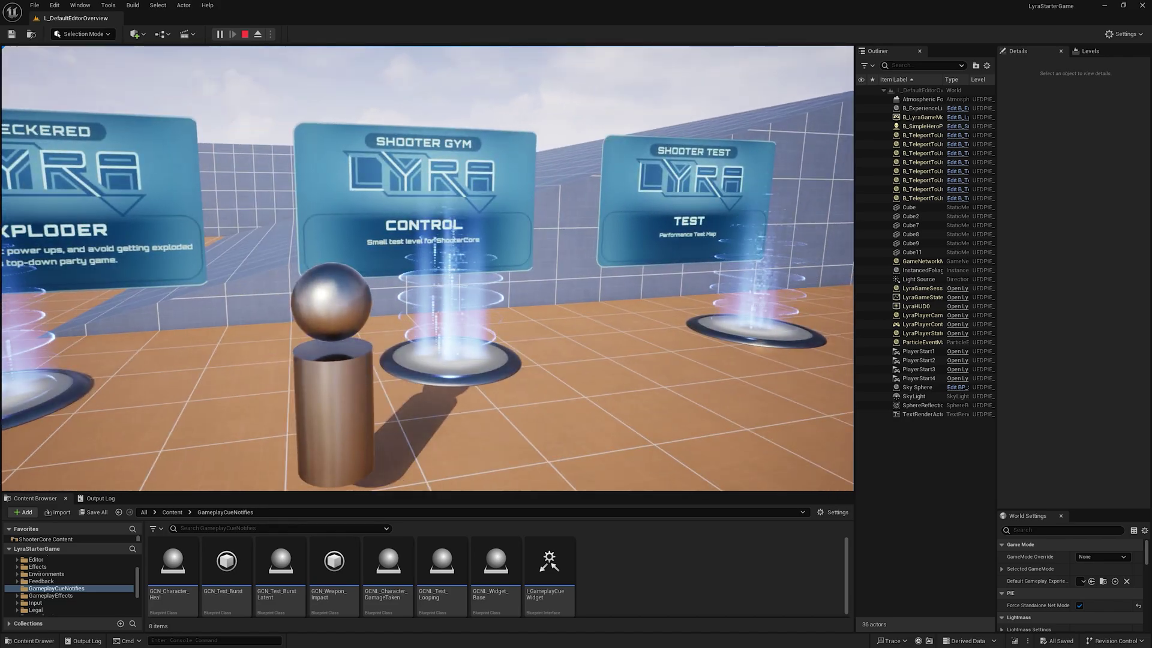
key(w)
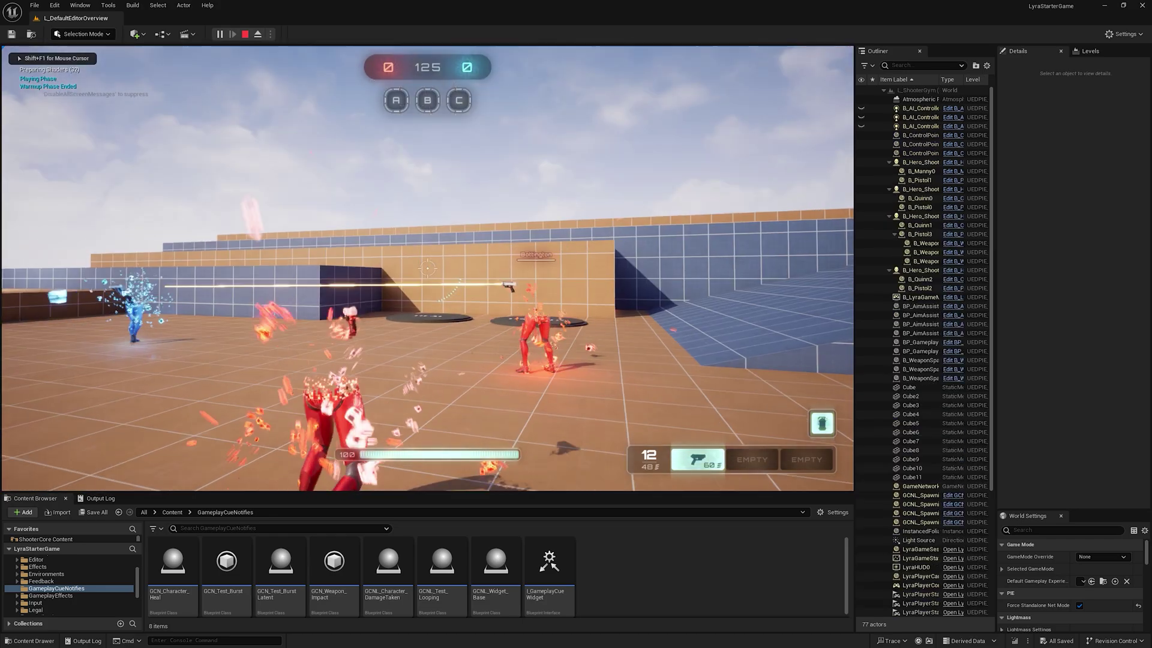
Run over the HEAL and DAMAGE pads, fire the pistol, then stop the play session.
key(w)
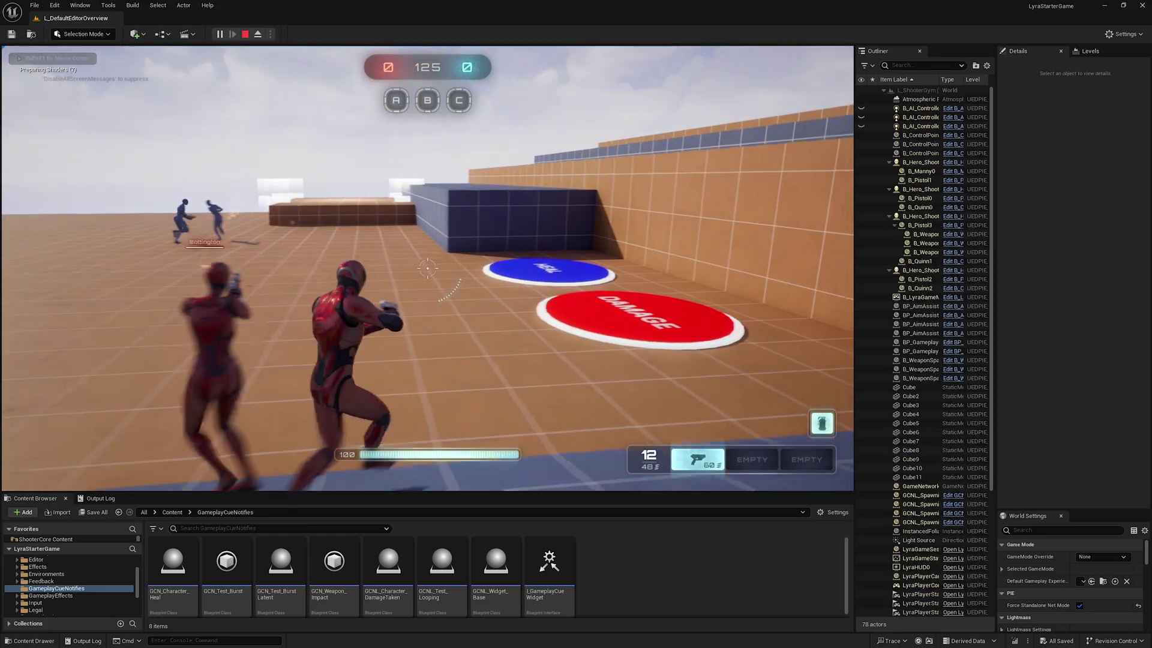
key(w)
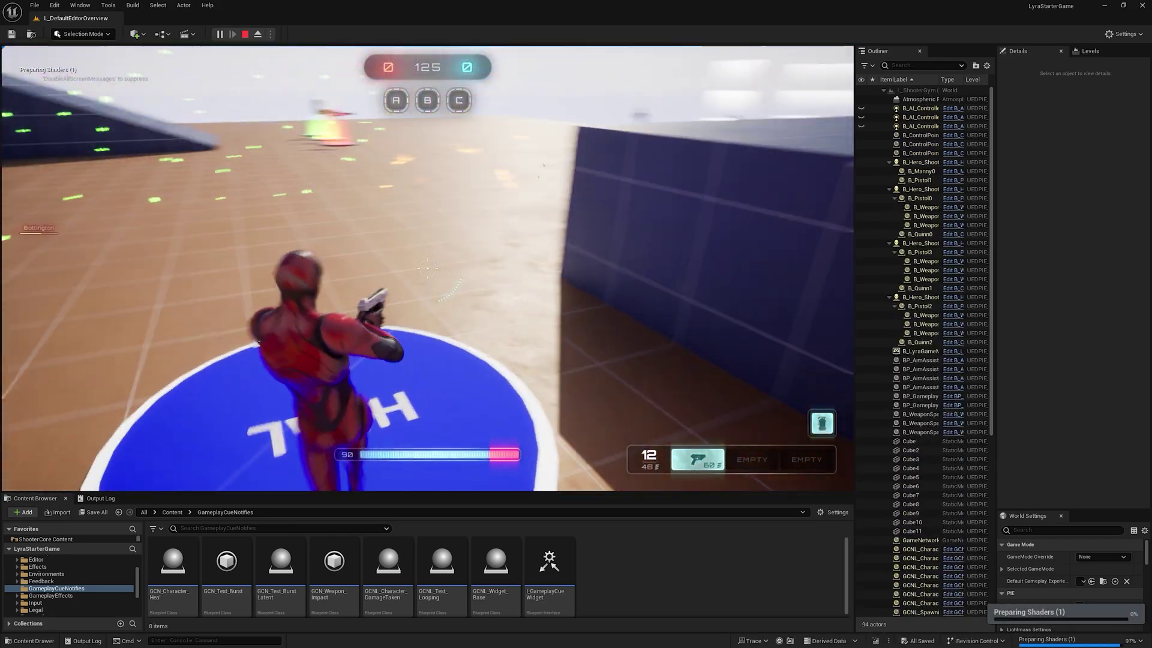
key(w)
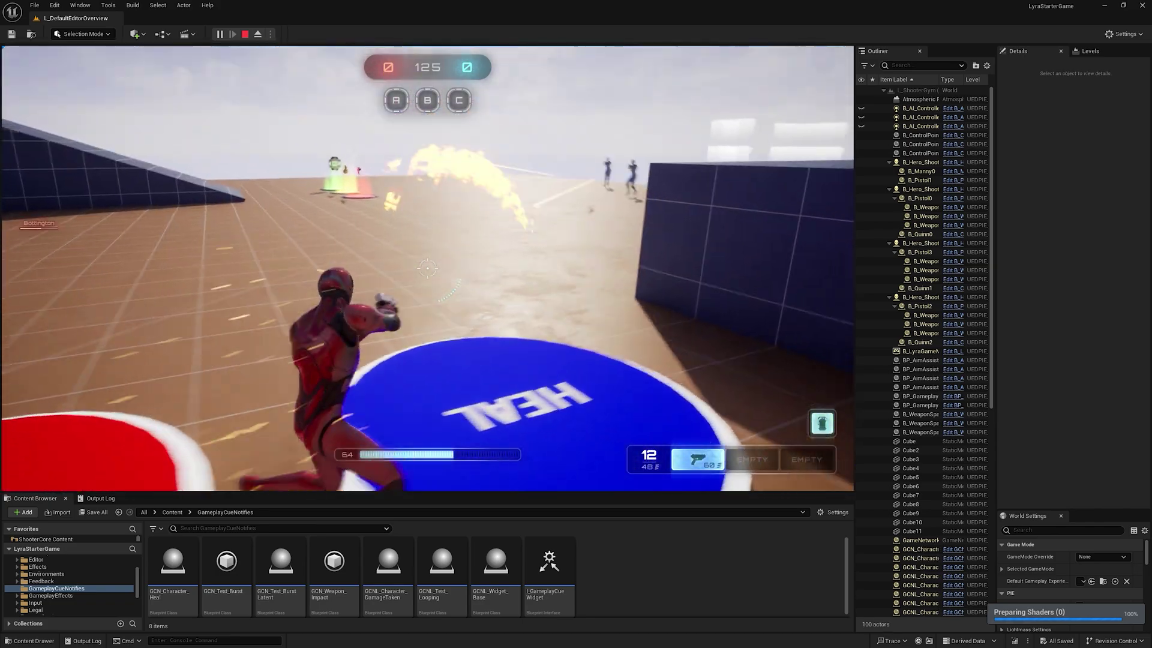
key(w)
click(427, 268)
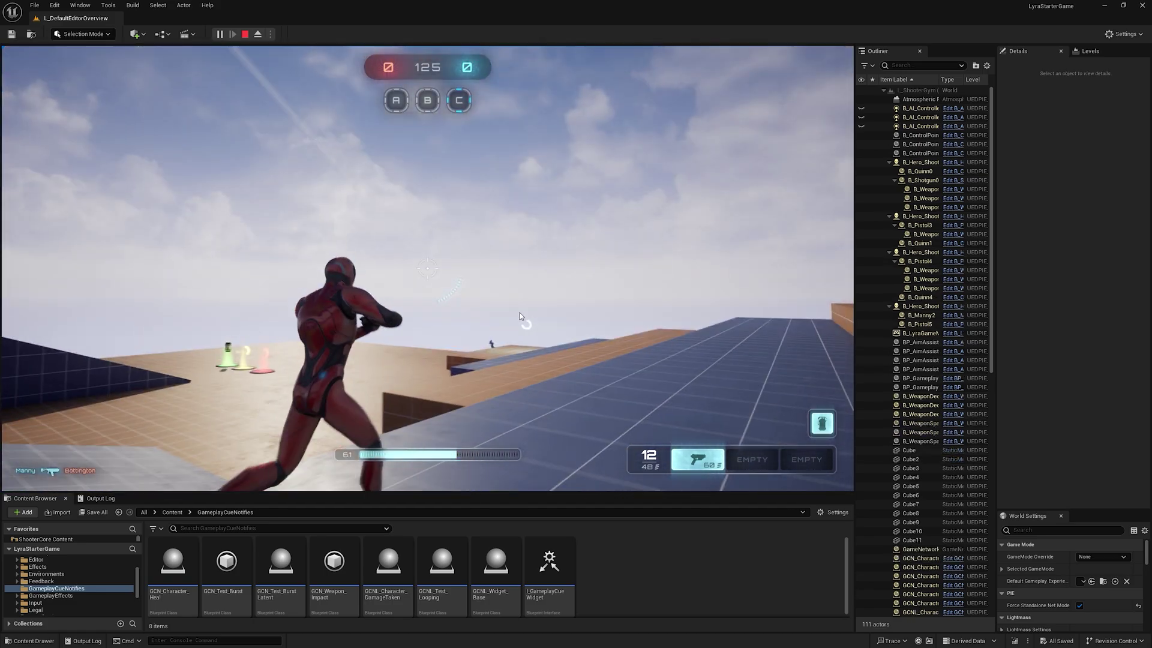
key(Escape)
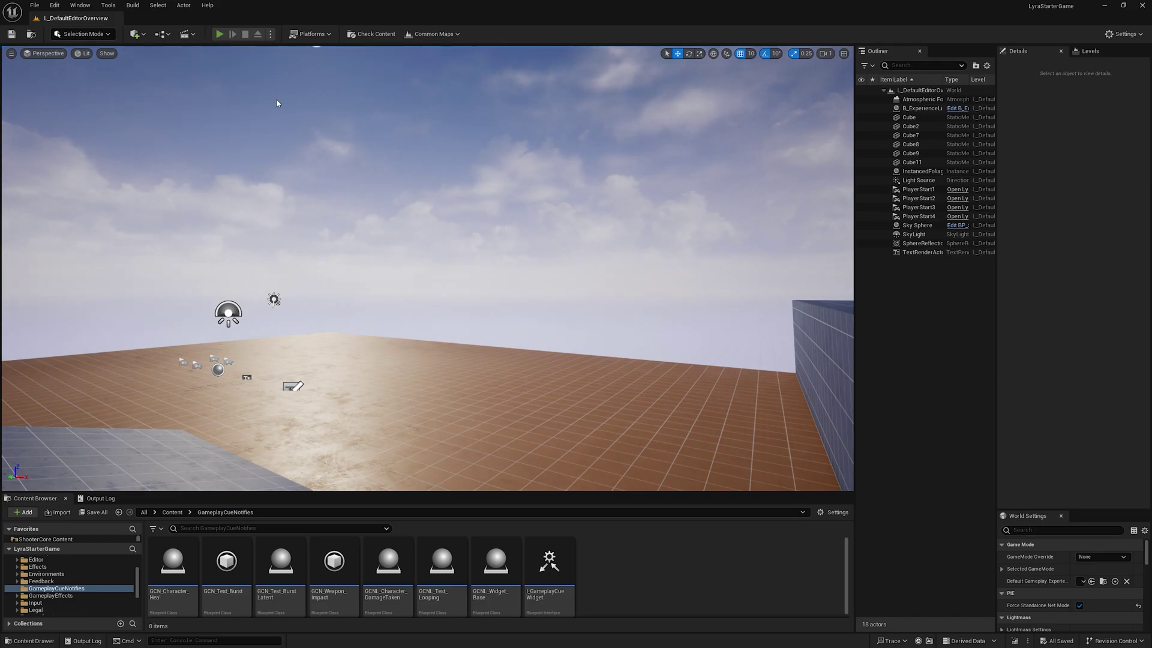
key(alt+p)
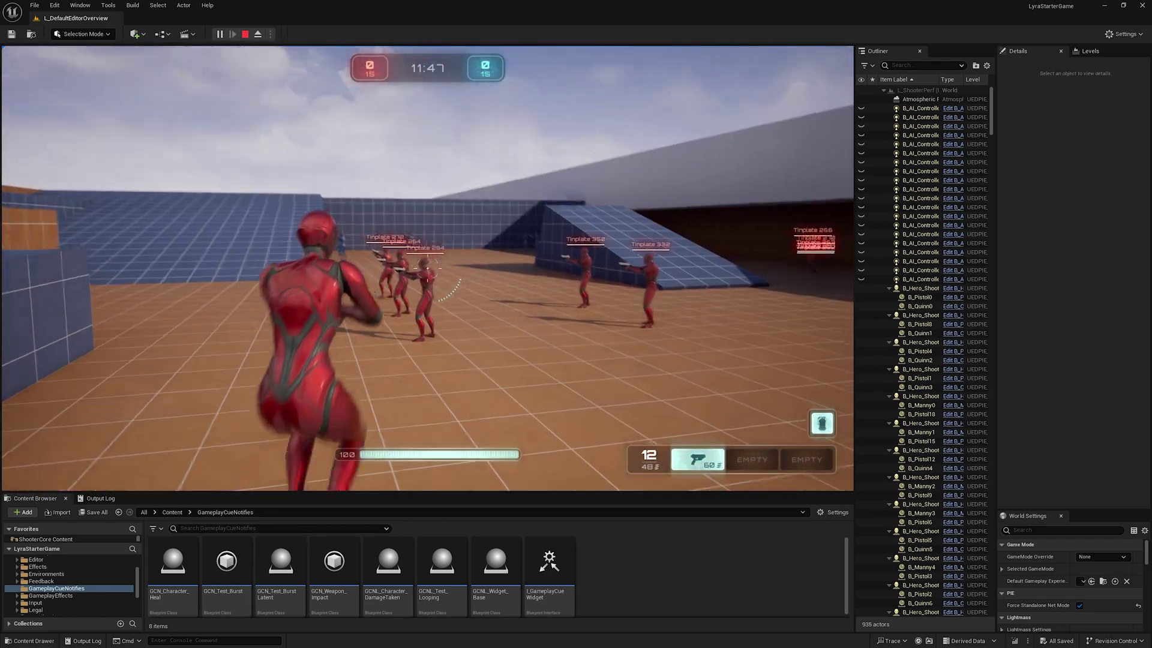
key(Escape)
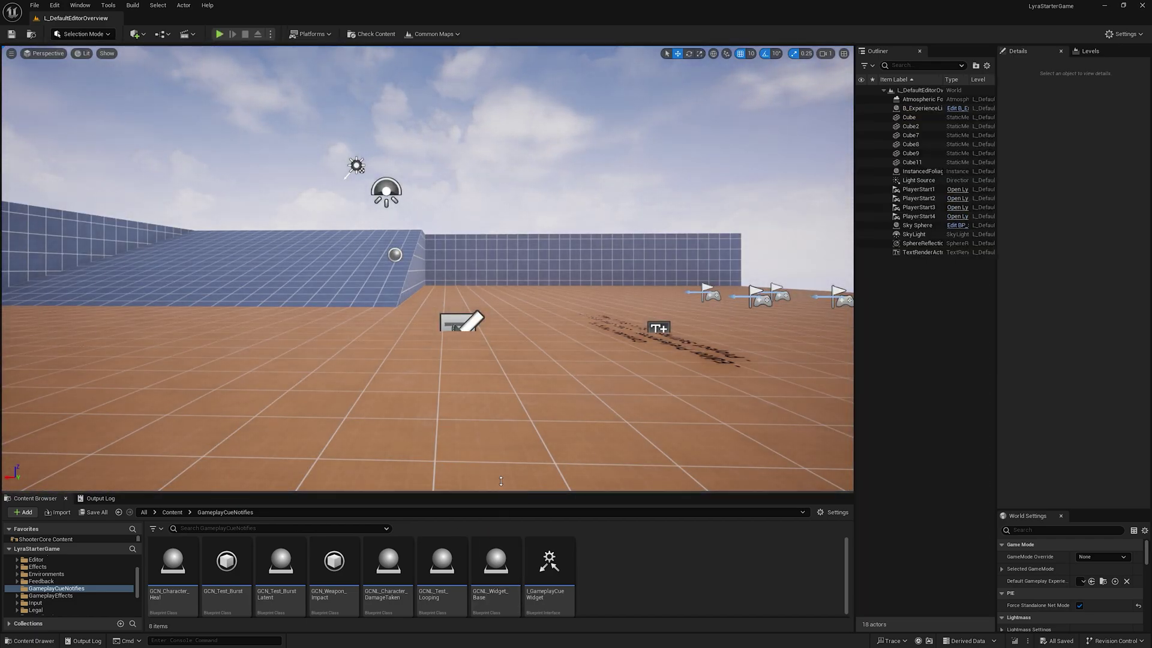
Make the Content Browser taller and widen the Outliner and Details panels.
drag(501, 481, 501, 362)
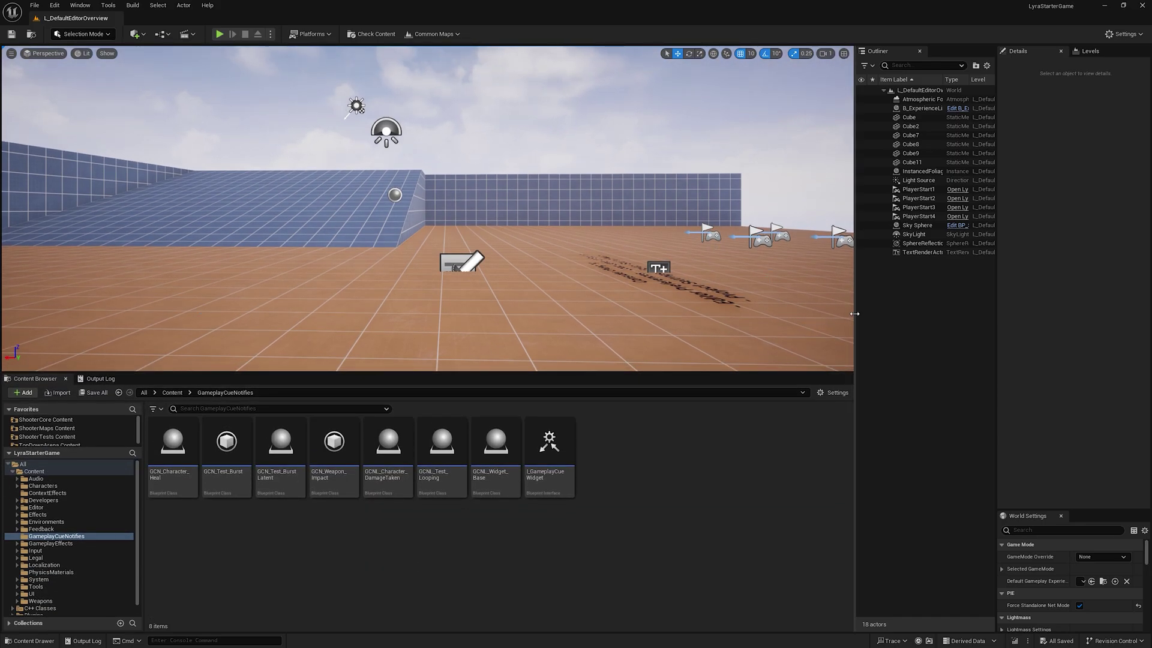
drag(854, 313, 826, 313)
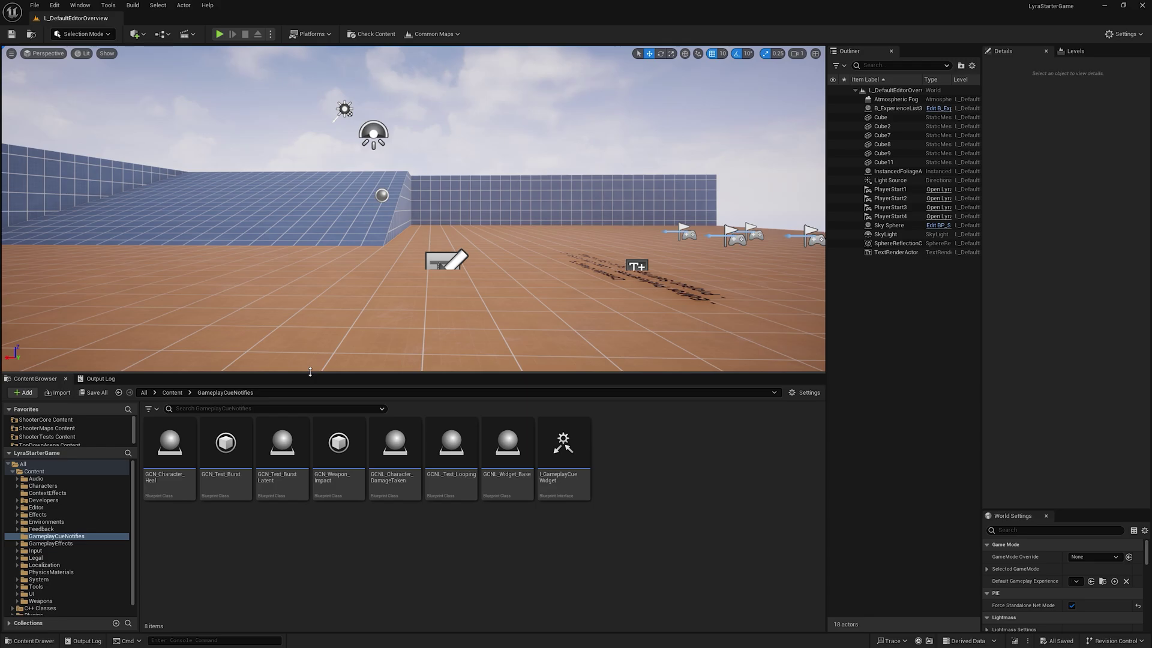
drag(310, 372, 311, 388)
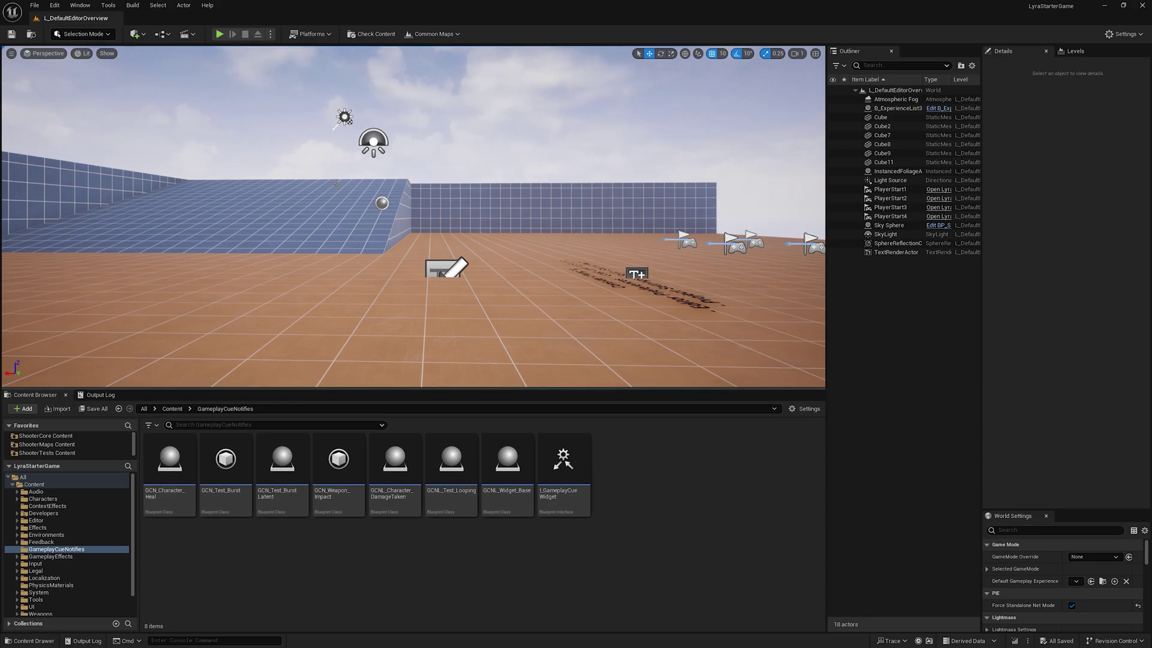
Expand Favorites and open the ShooterCore Content folder, showing its 19 items.
right_drag(414, 216, 384, 228)
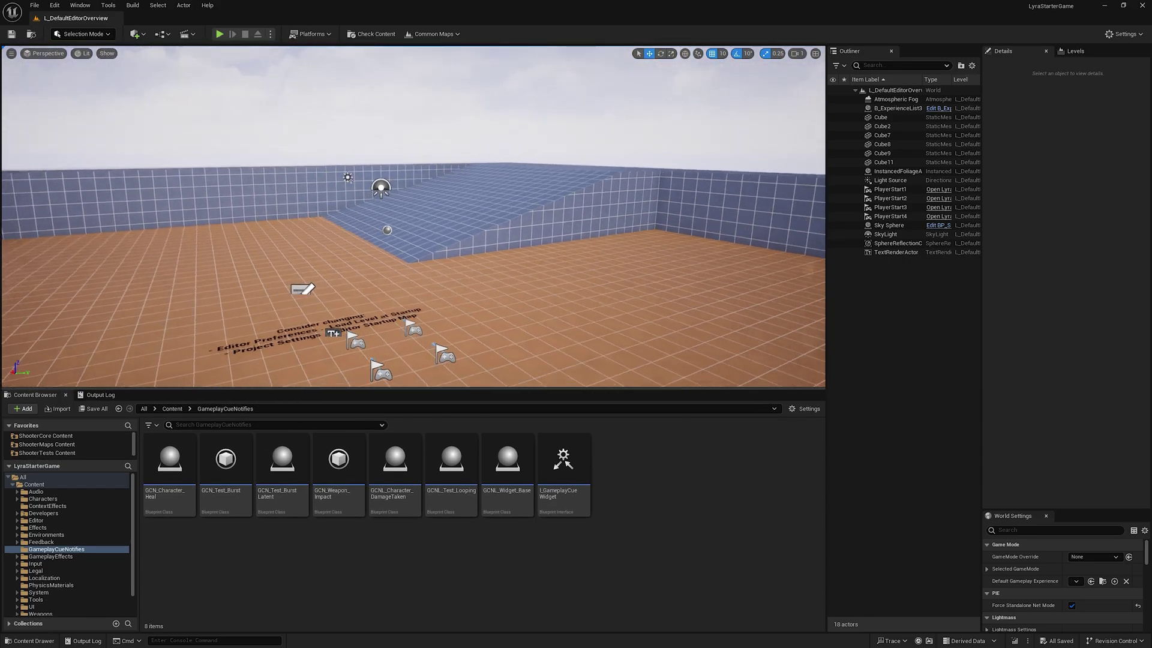
right_drag(494, 348, 494, 348)
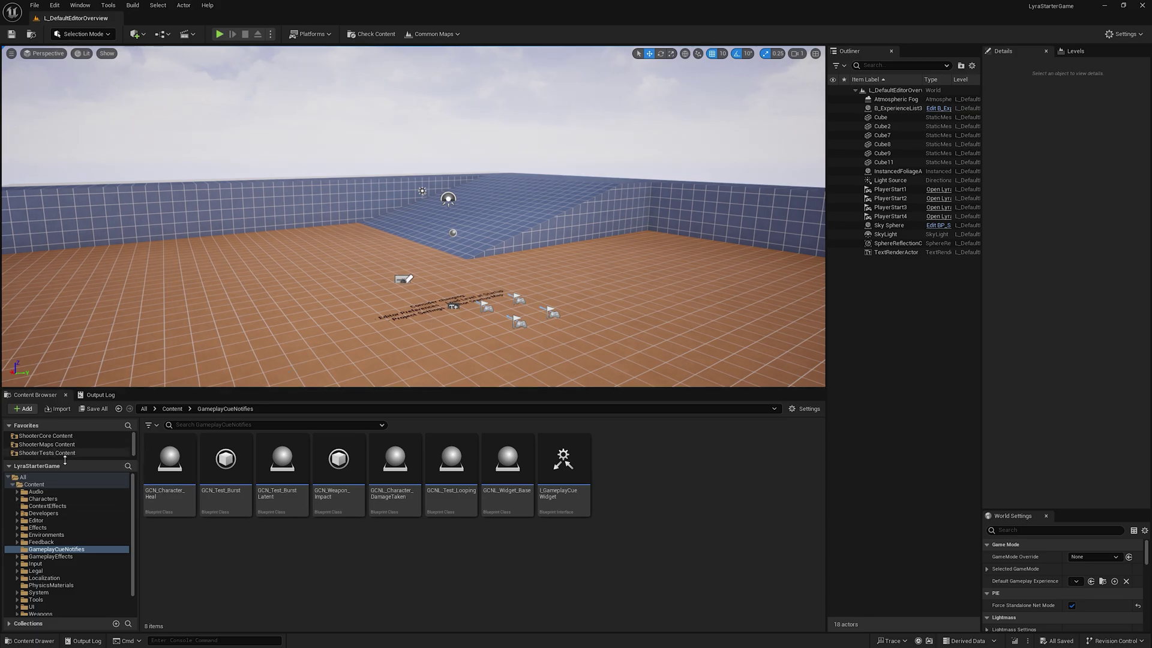
drag(73, 461, 74, 502)
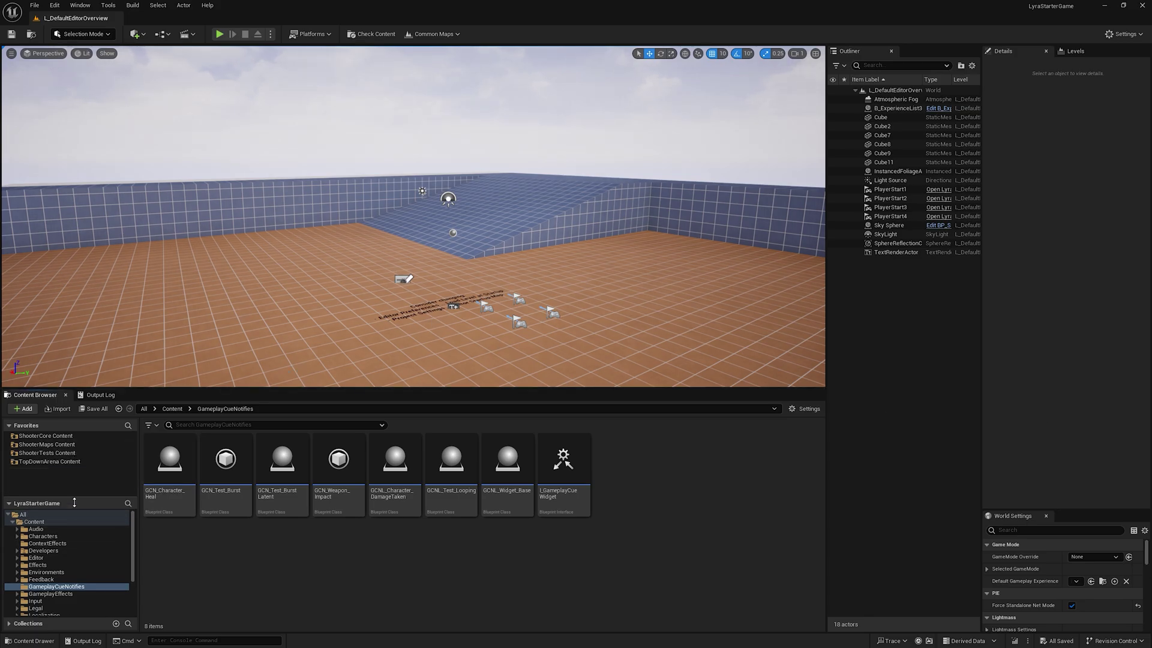
click(48, 436)
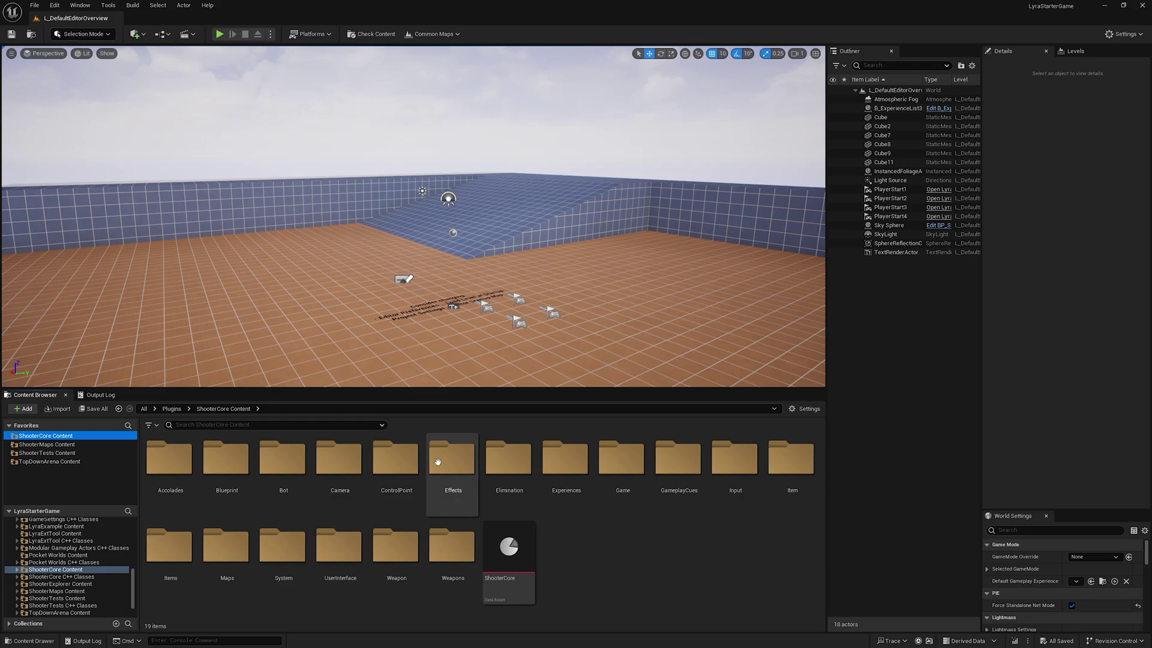
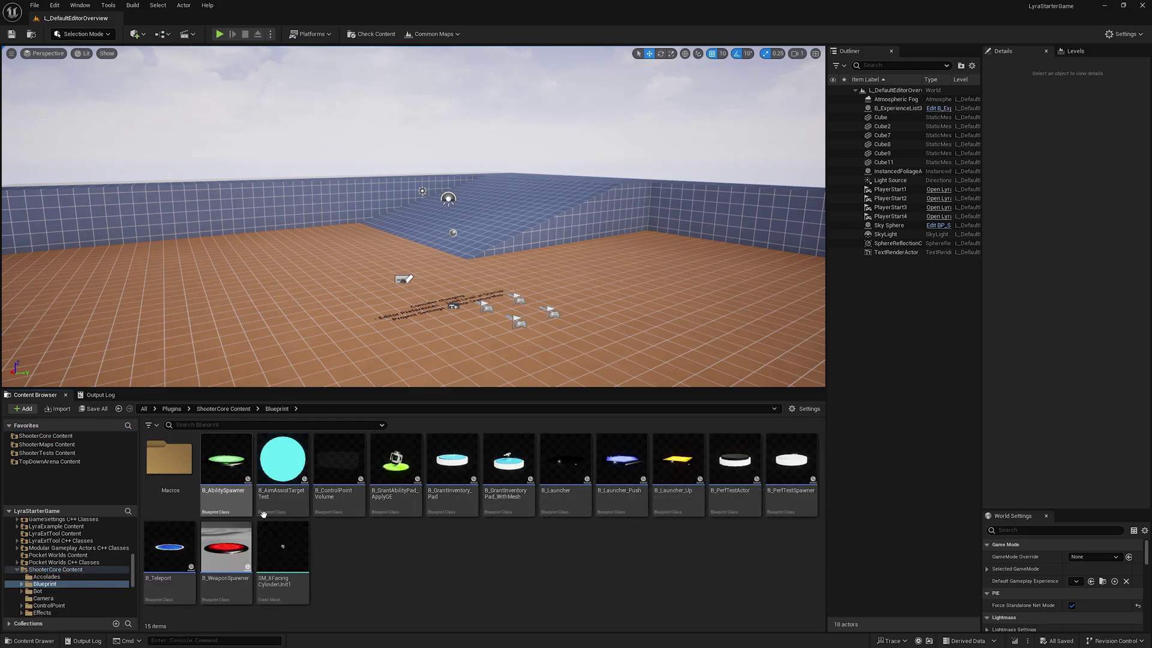
Open the B_AbilitySpawner blueprint for editing.
click(233, 461)
double_click(233, 460)
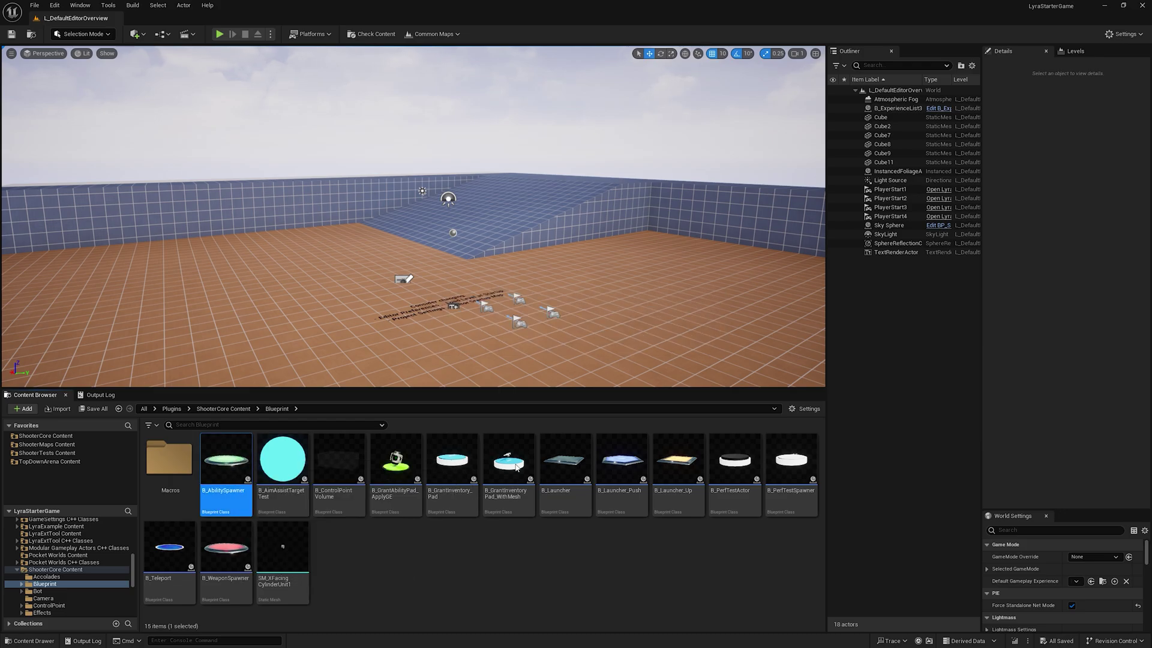
scroll(466, 203, down, 2)
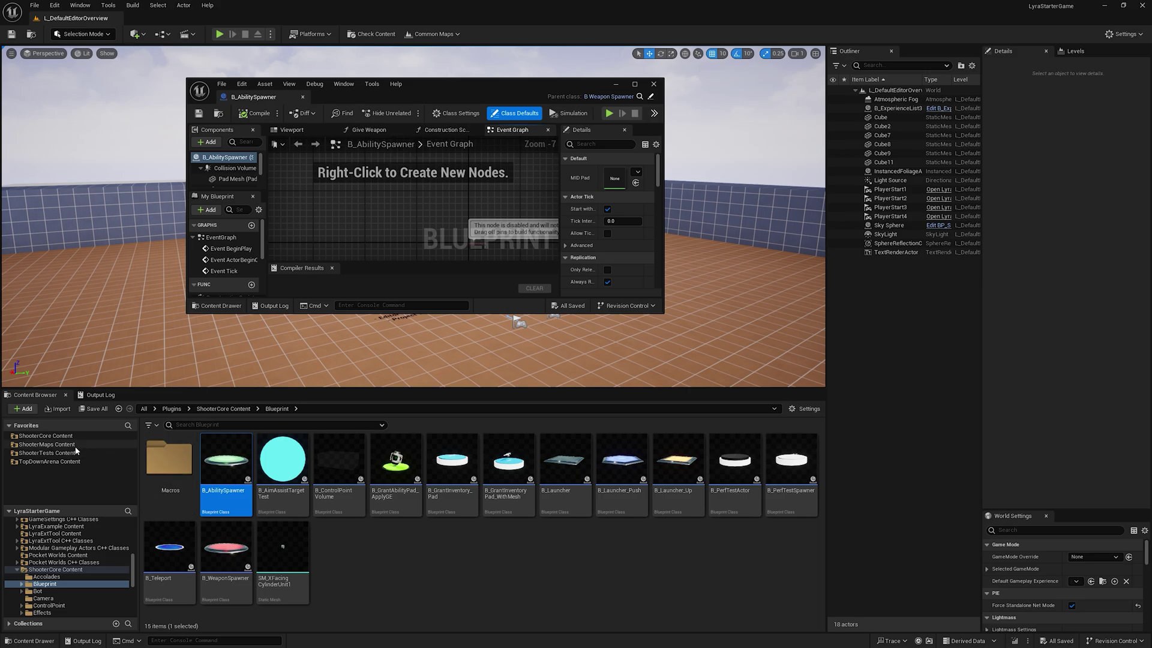
Browse ShooterCore's Effects subfolders (Environmental, Elimination) and its Blueprint folder.
click(55, 569)
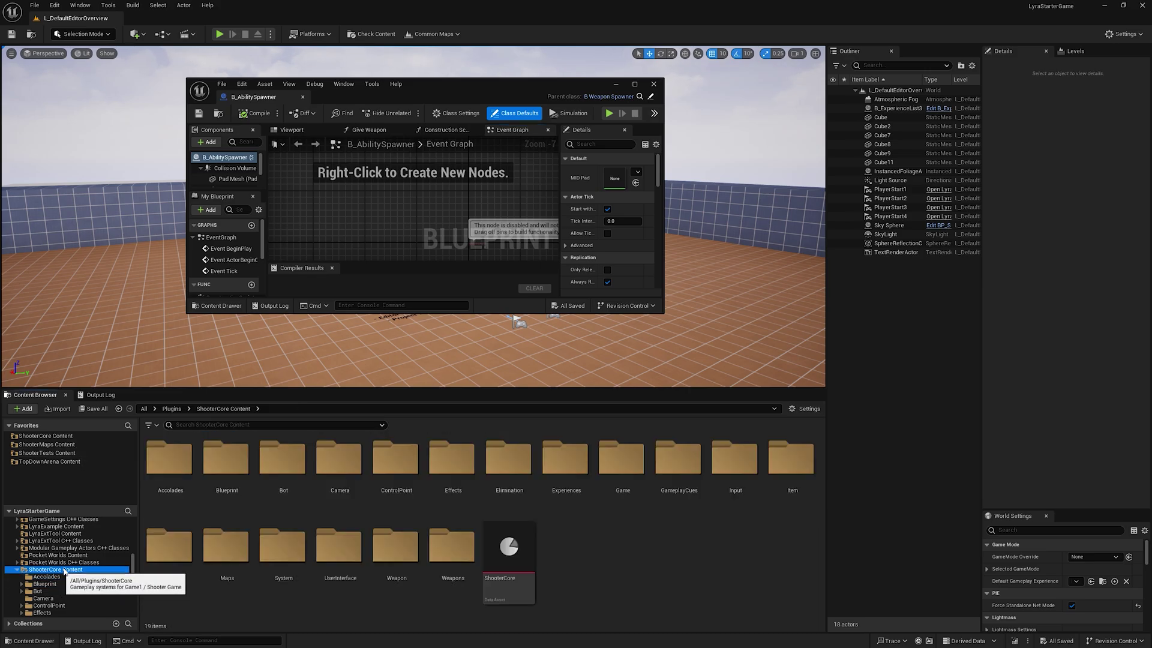
click(453, 474)
double_click(454, 477)
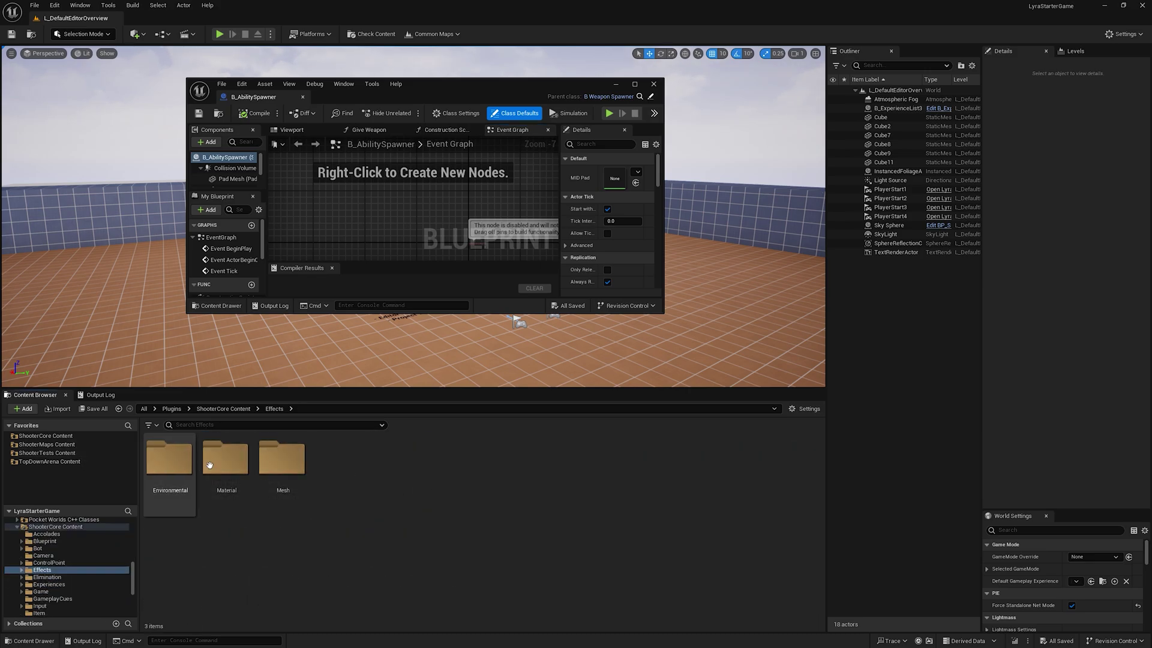
double_click(243, 480)
key(Up)
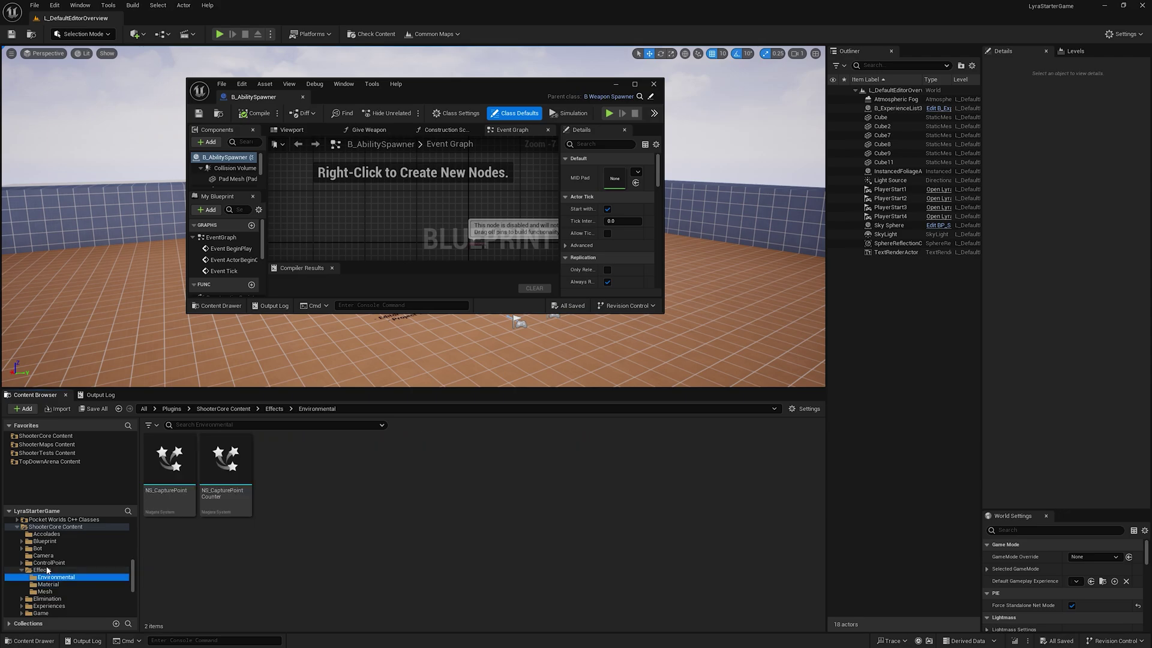
key(Up)
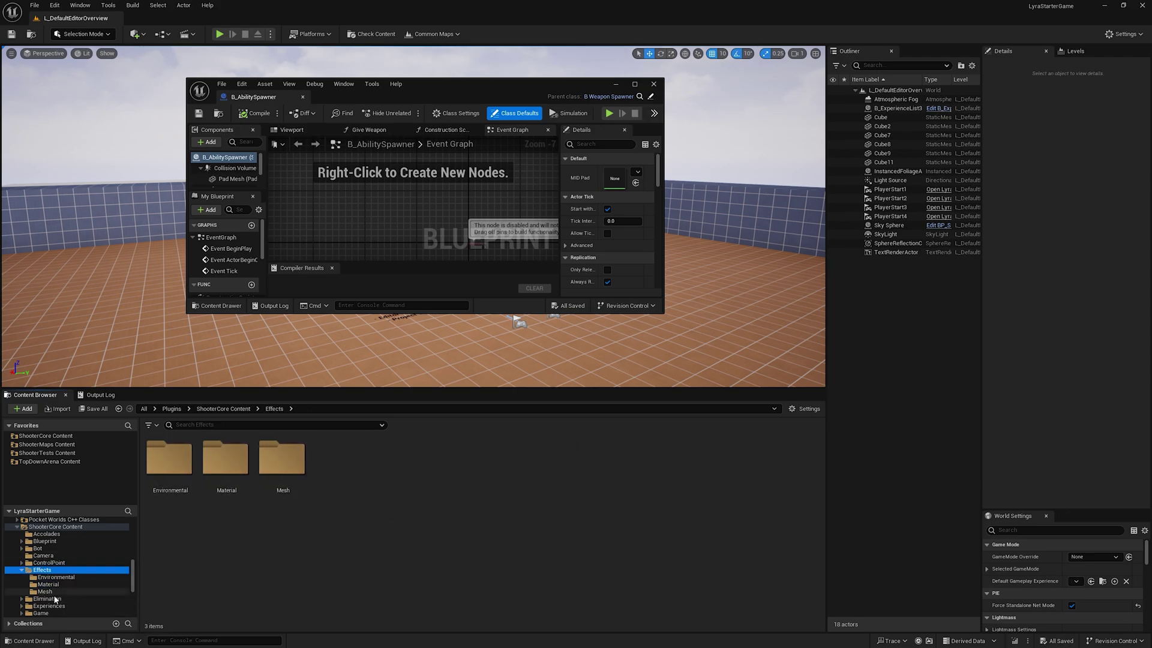
click(54, 598)
click(40, 570)
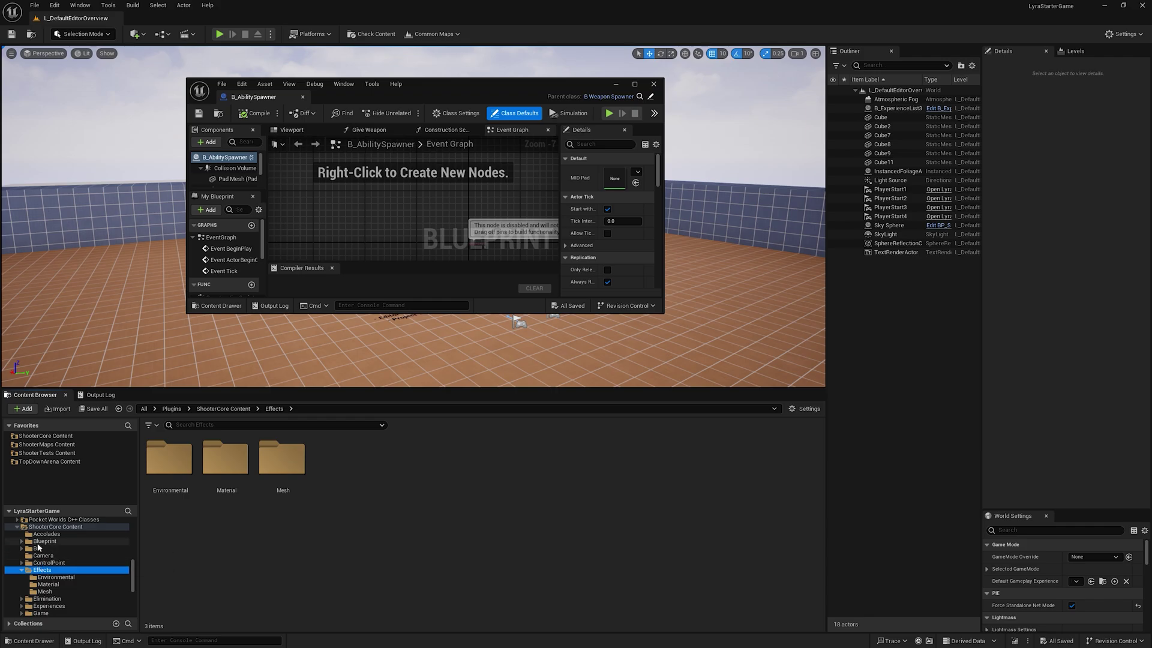
click(39, 542)
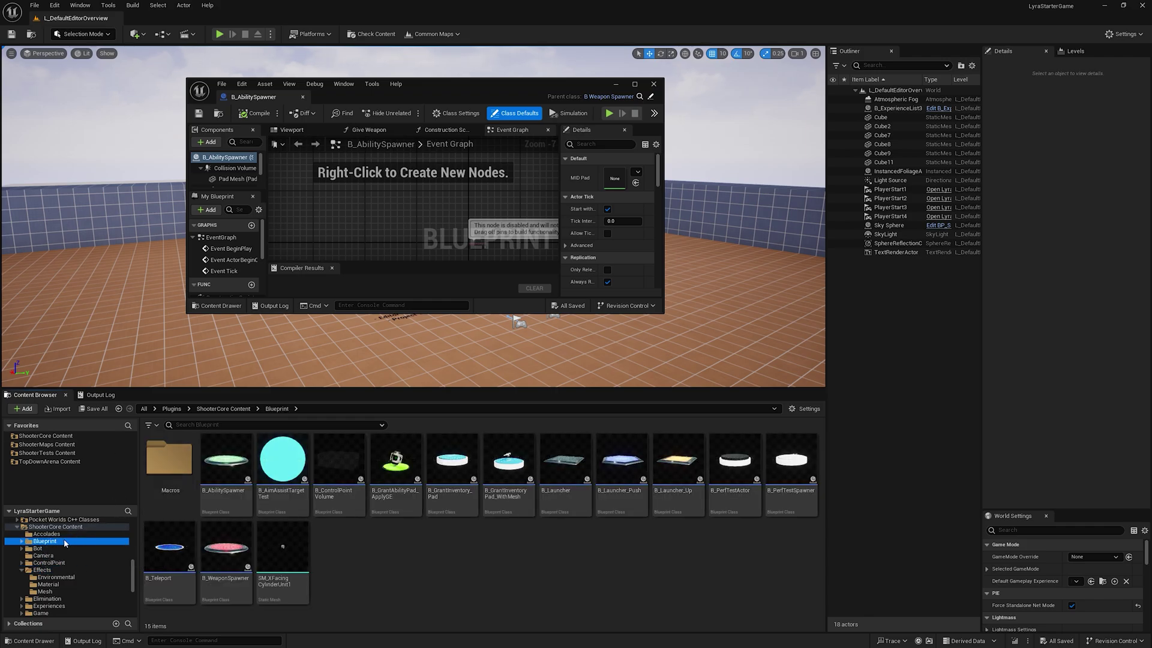
Look through ShooterTests and ShooterMaps, then open TopDownArena Content > Maps.
click(44, 528)
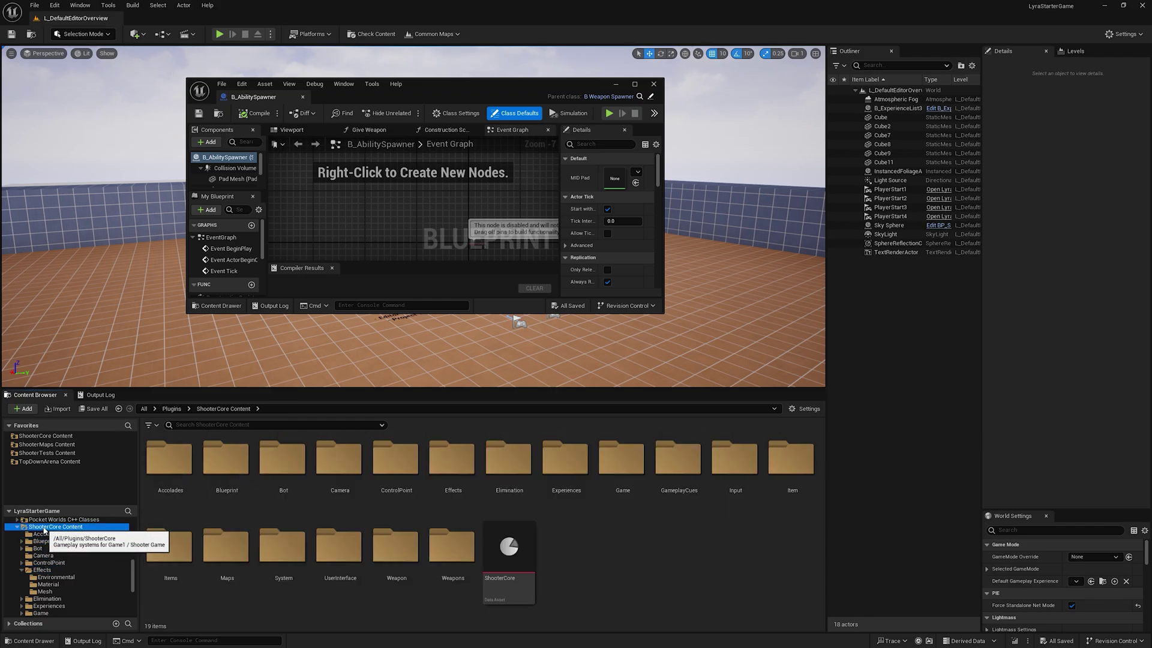
click(47, 453)
click(48, 444)
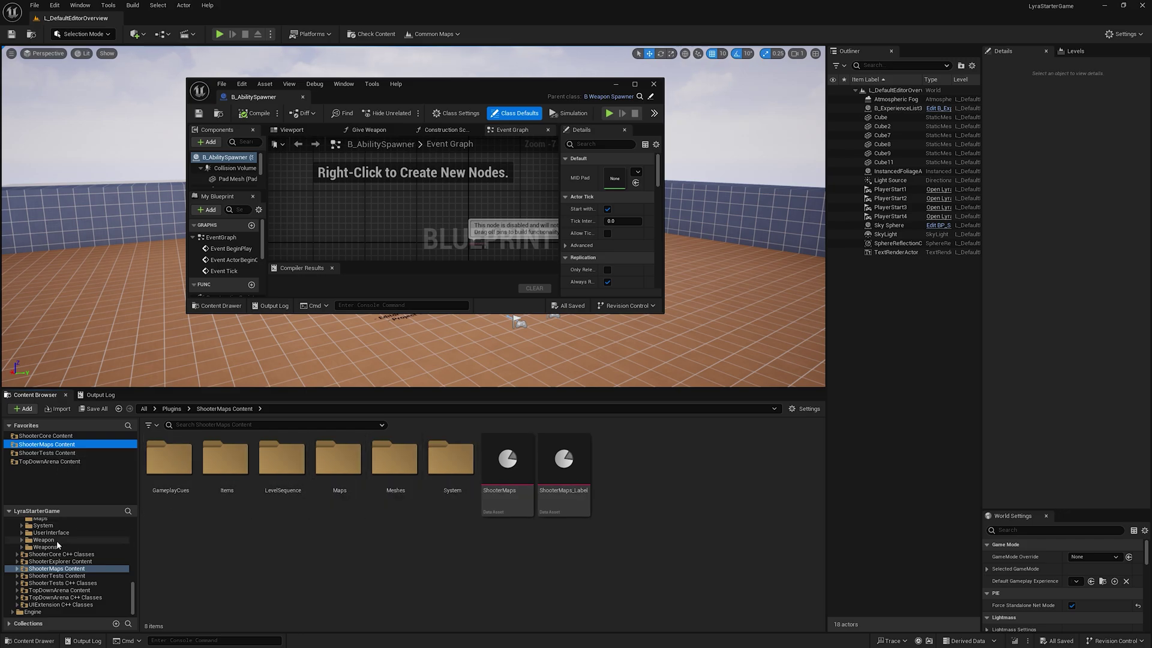
click(40, 462)
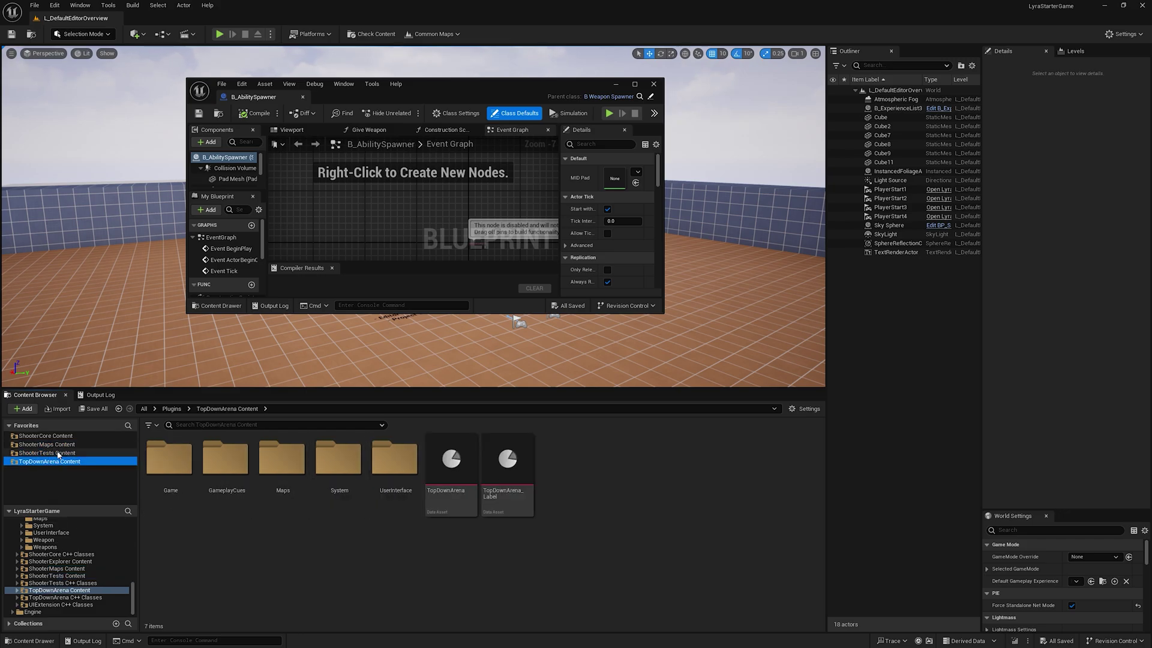
double_click(282, 459)
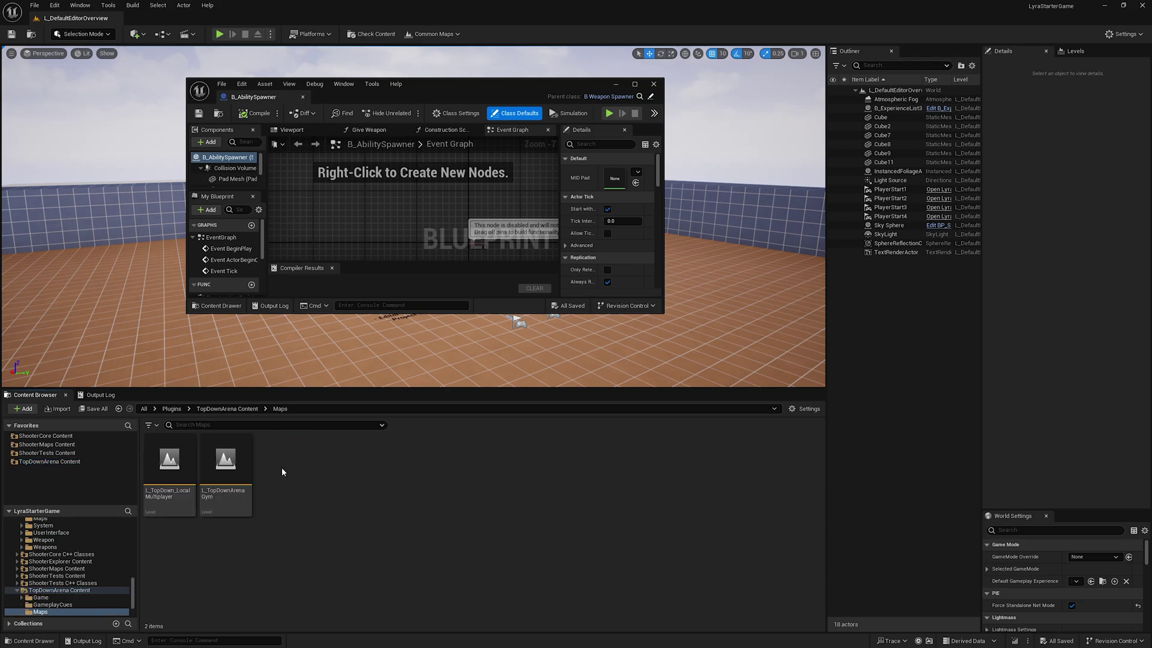
Load L_TopDown_LocalMultiplayer and minimise the B_AbilitySpawner blueprint editor.
click(183, 462)
double_click(183, 463)
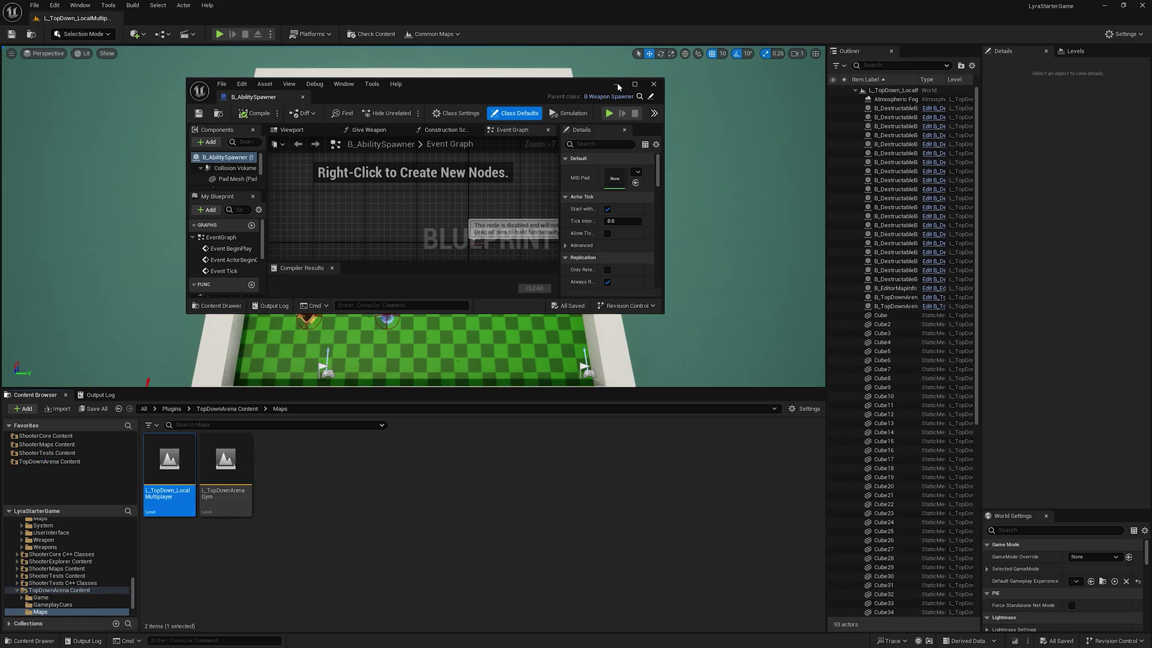
click(616, 83)
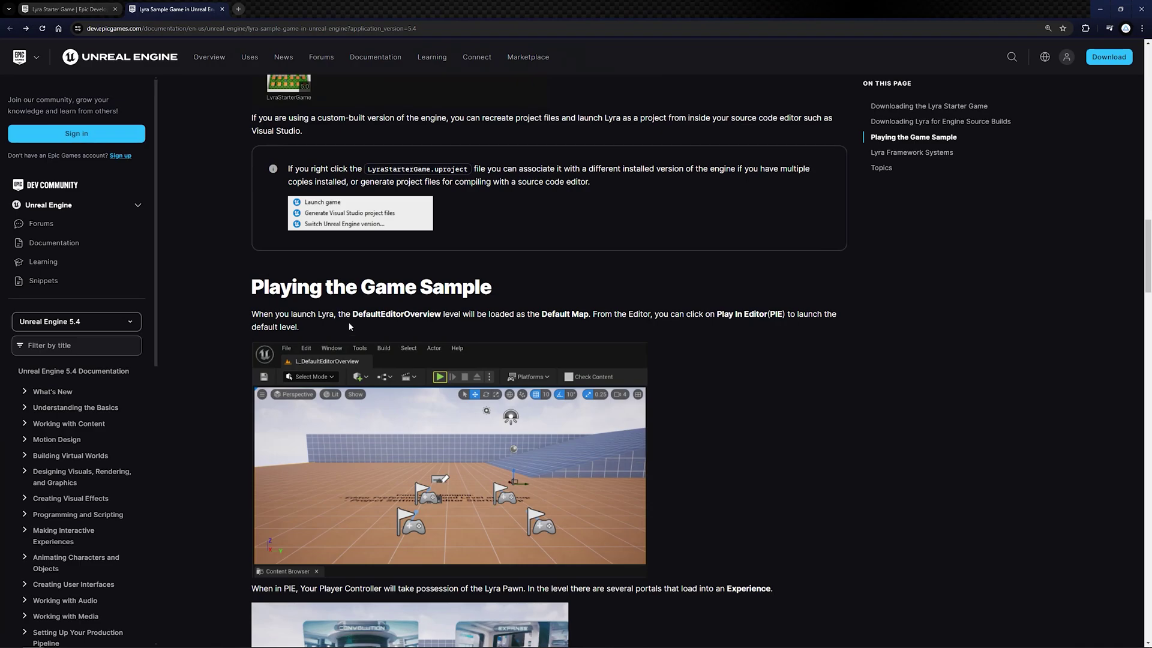
scroll(369, 393, down, 3)
scroll(369, 394, down, 5)
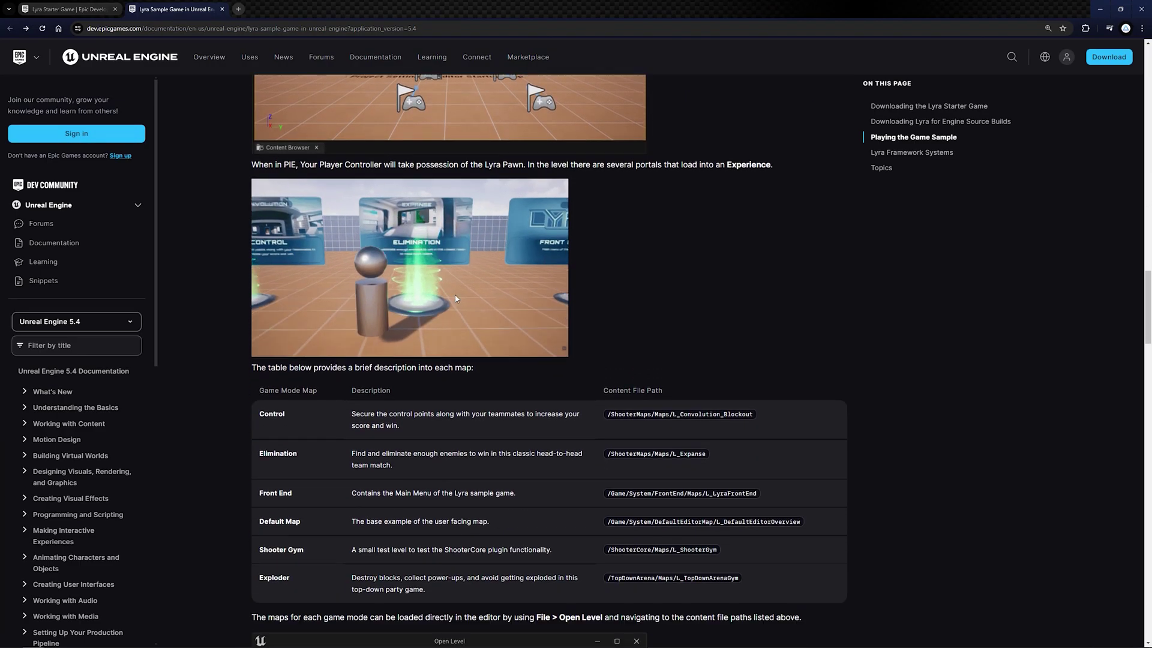
scroll(369, 394, down, 2)
scroll(369, 395, down, 5)
scroll(369, 395, down, 5)
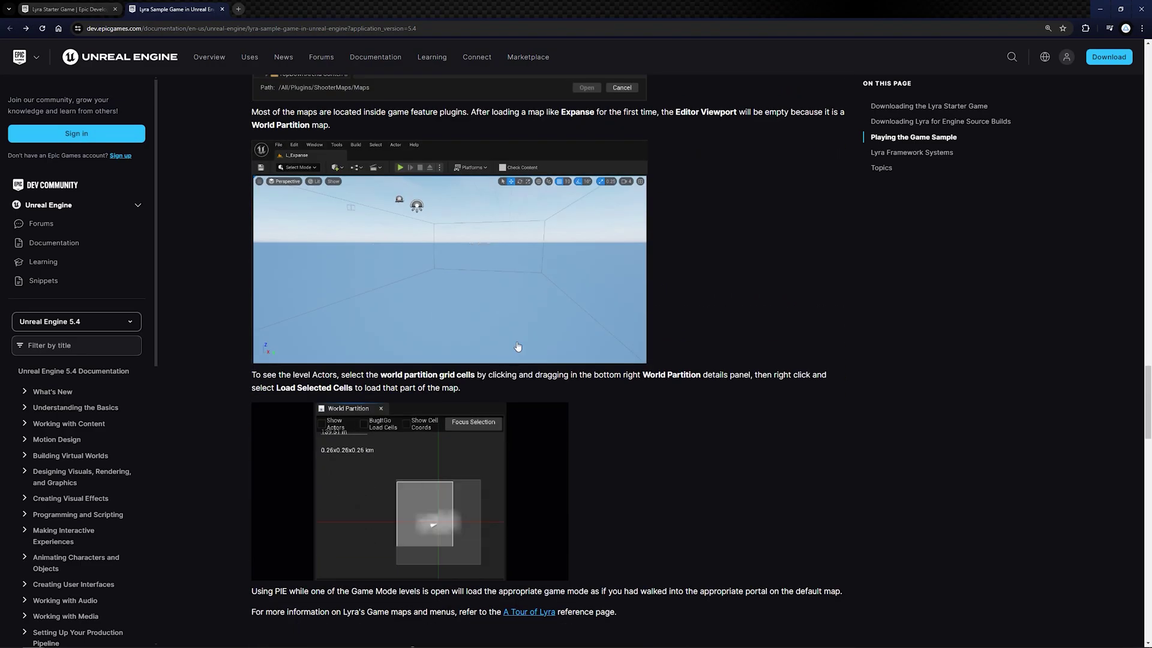
scroll(369, 395, up, 4)
scroll(404, 227, up, 1)
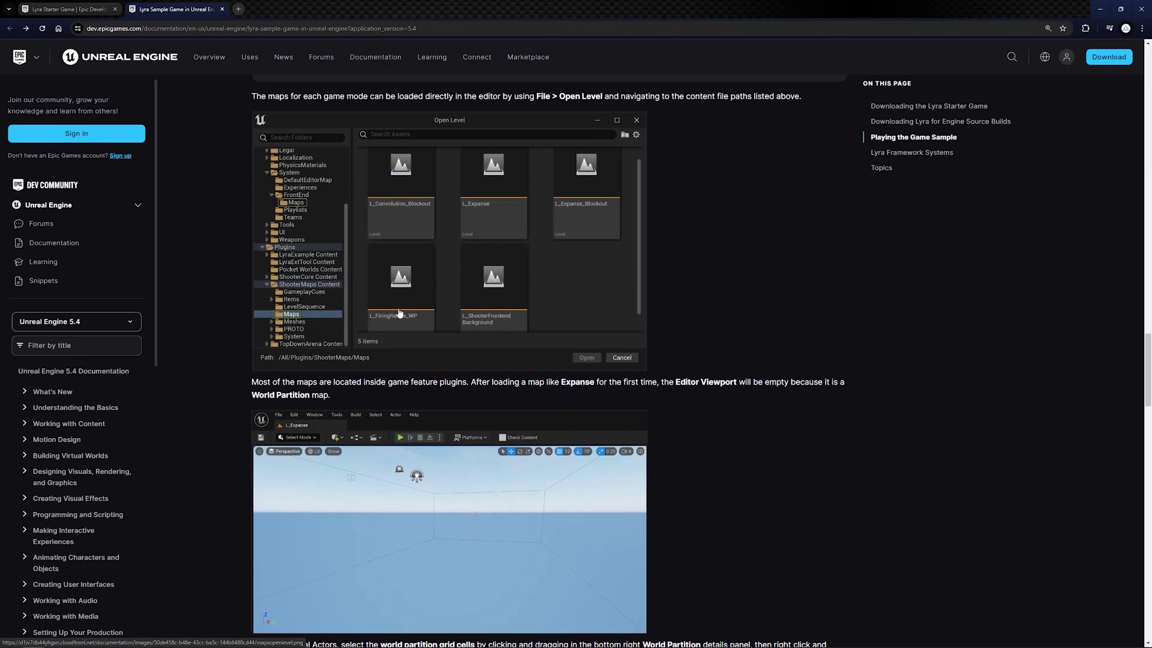
scroll(400, 312, down, 5)
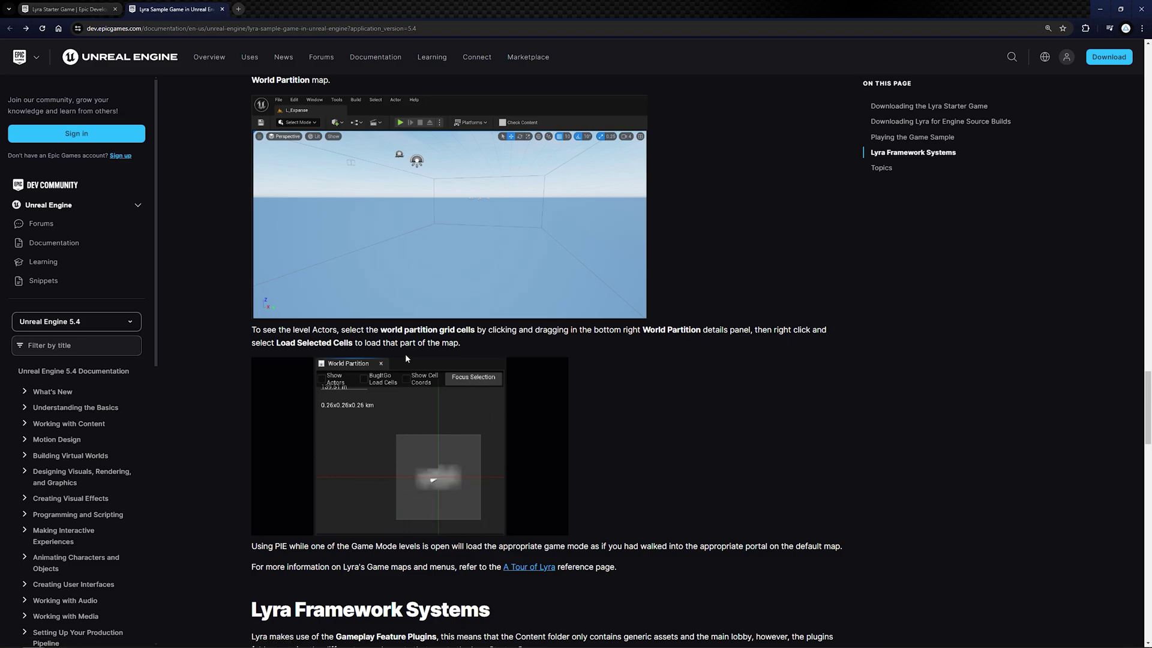
scroll(400, 313, down, 2)
scroll(461, 309, up, 4)
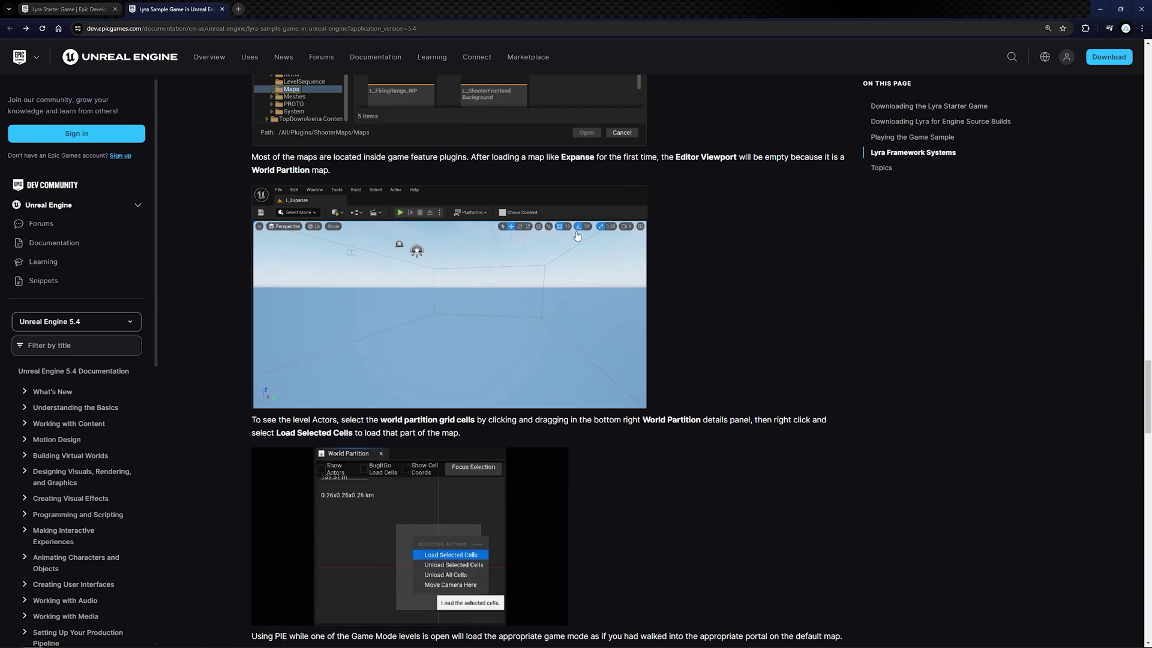
scroll(541, 222, down, 3)
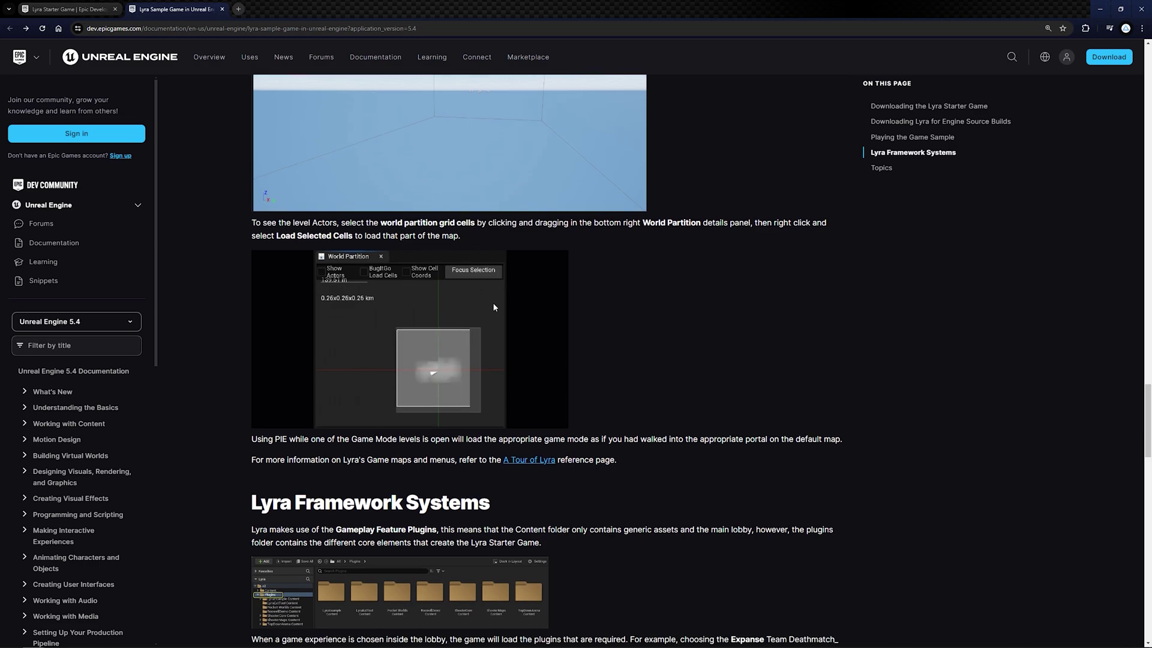
click(1099, 9)
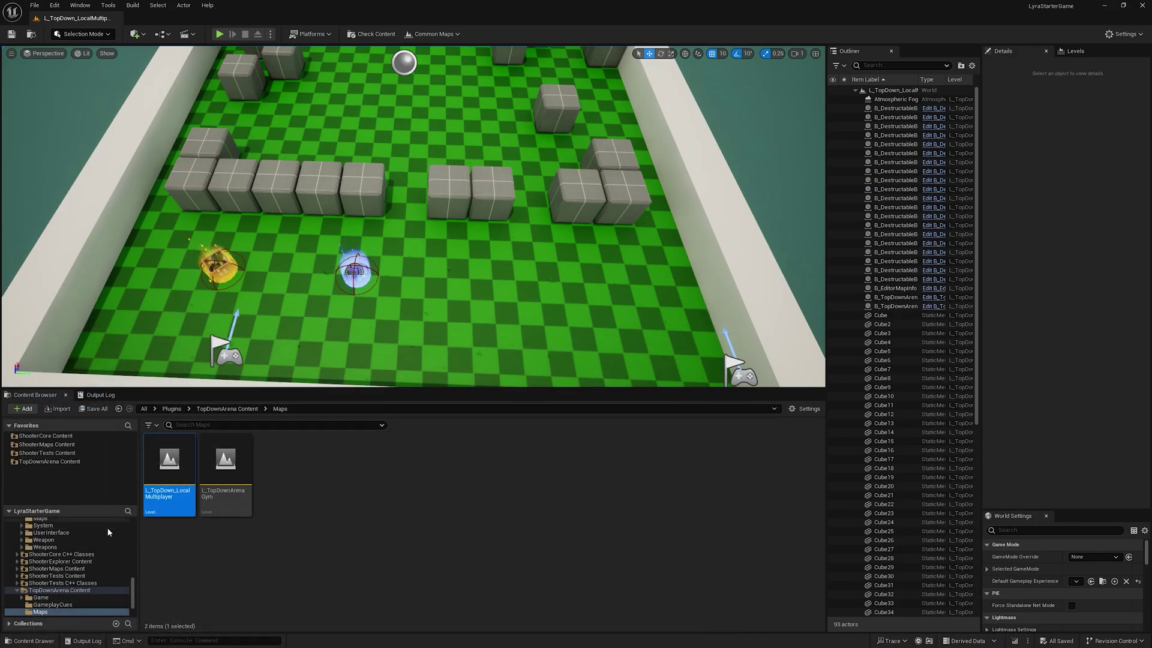
Play the arena, eject with F8, and open B_Hero_Arena's blueprint maximised.
click(219, 35)
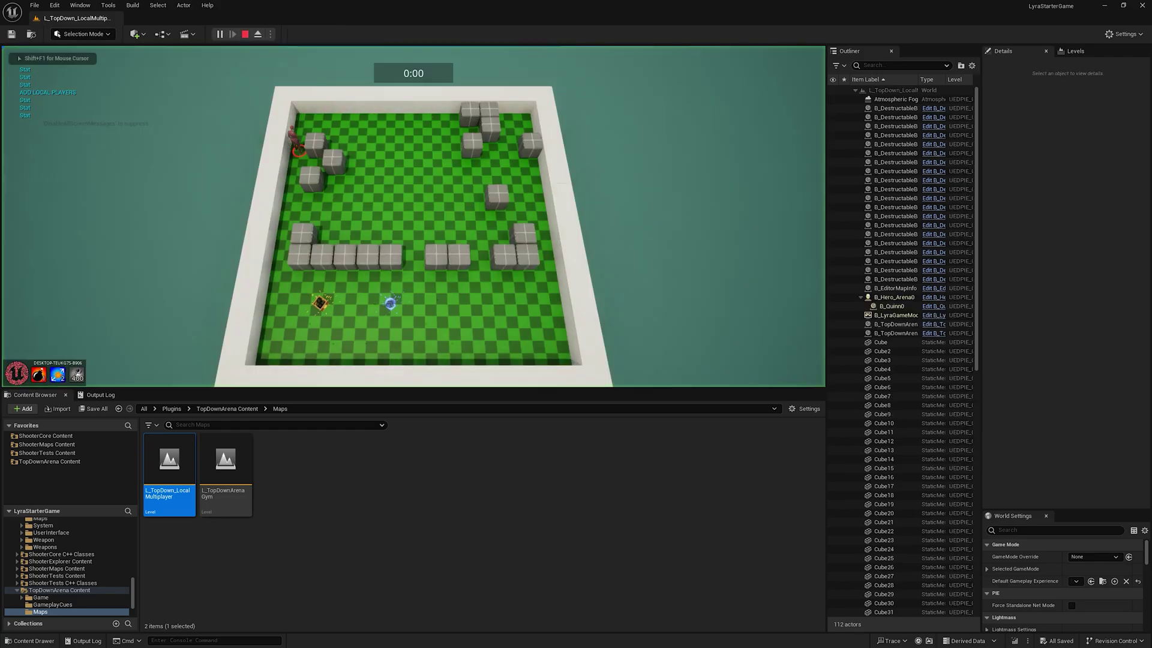
key(F8)
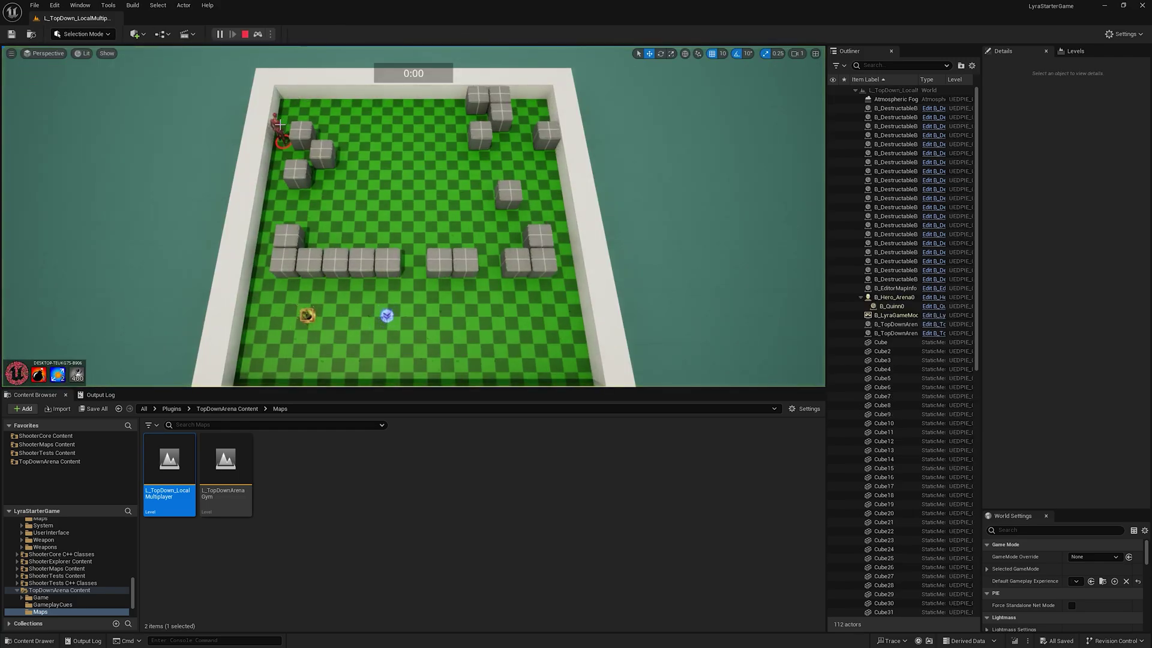
click(1102, 115)
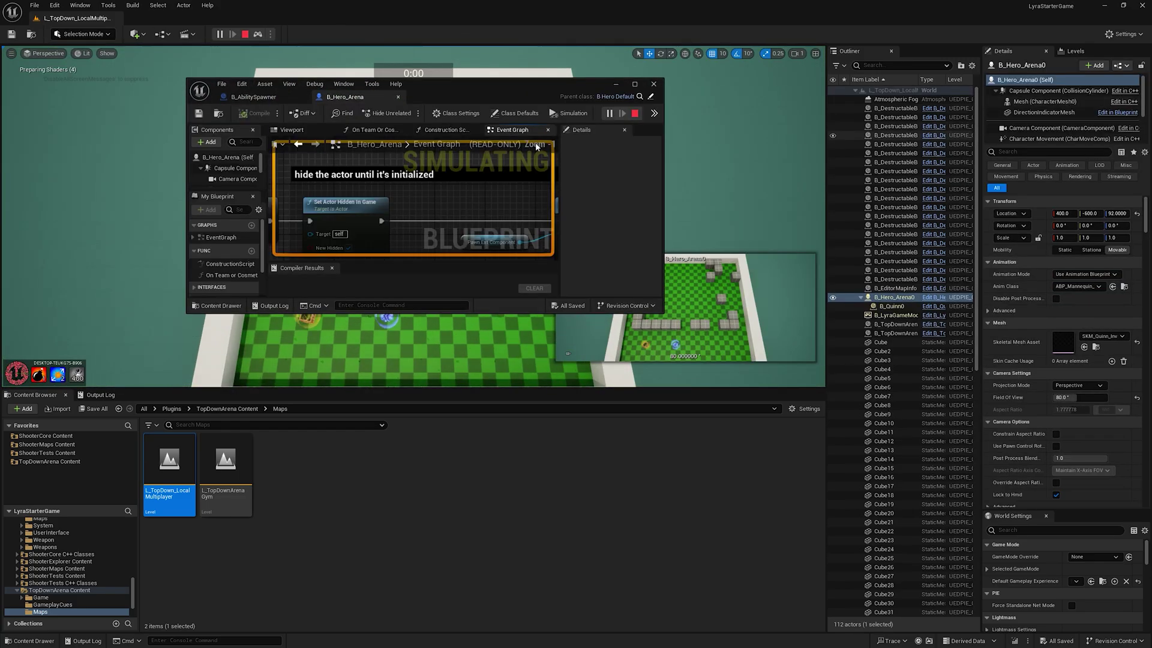
double_click(450, 88)
key(Home)
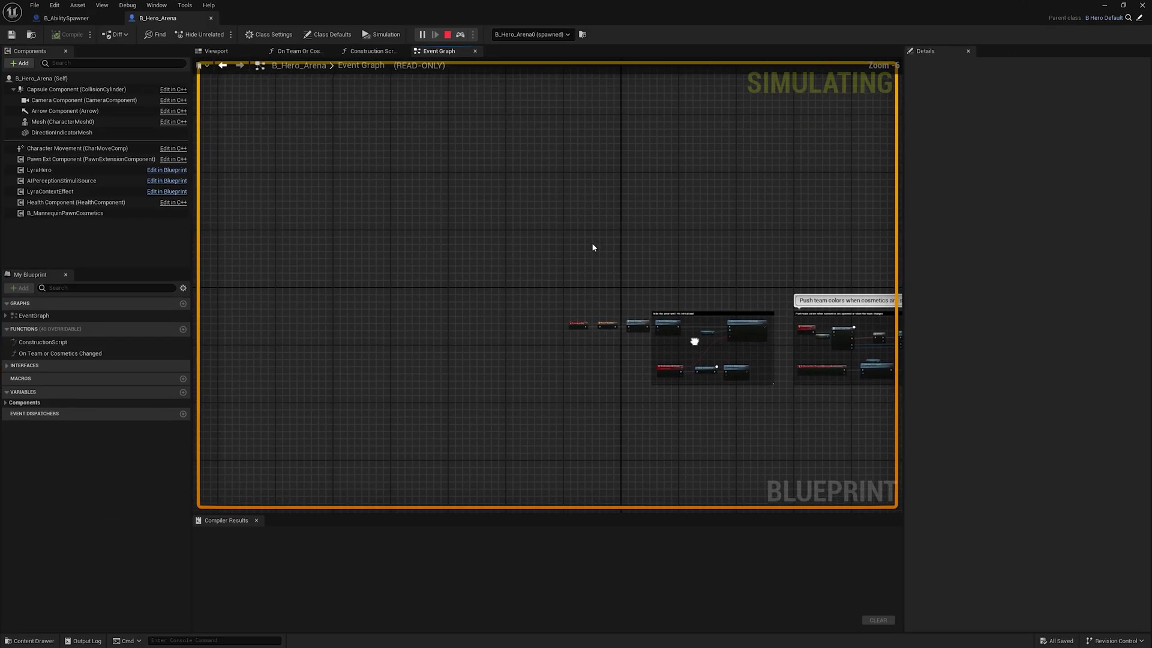
Stop the simulation and pan B_Hero_Arena's event graph to the team-colors nodes.
click(447, 34)
scroll(531, 251, up, 5)
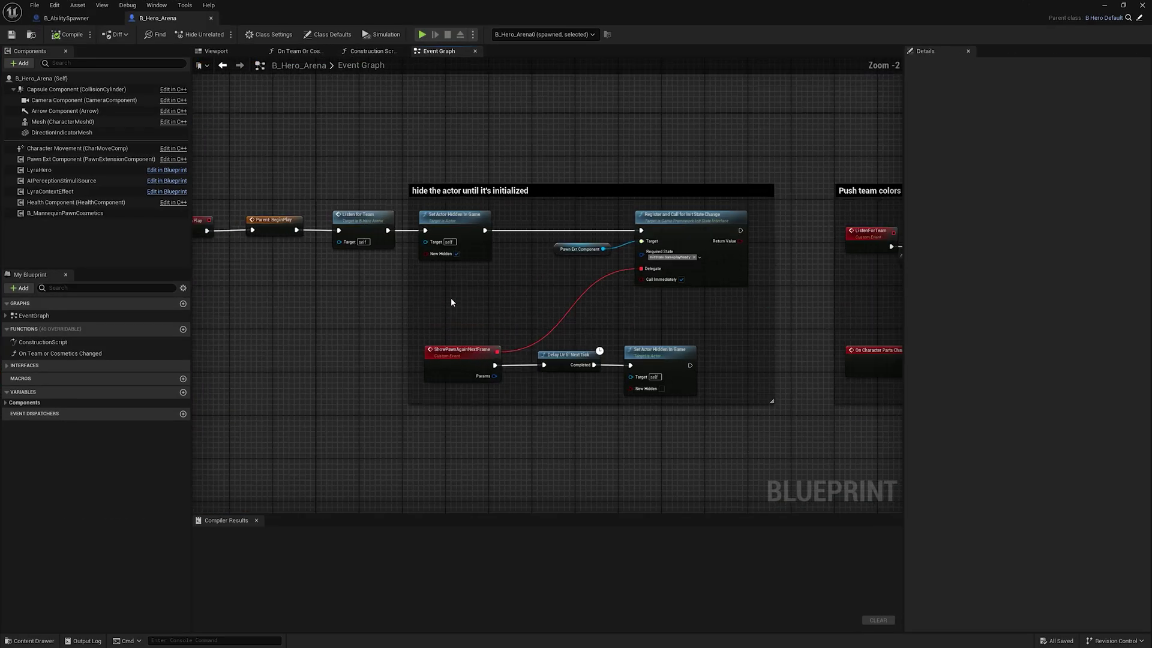
right_drag(537, 272, 396, 270)
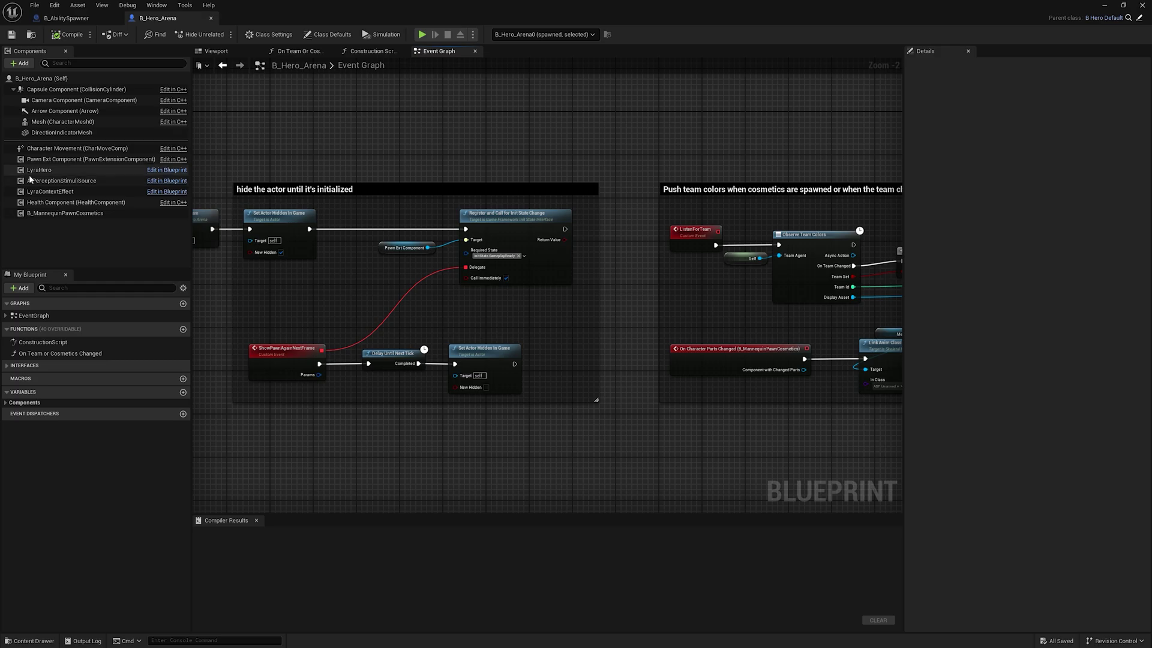
Open B_Hero_Default and view its event graph's death and footstep nodes.
click(152, 171)
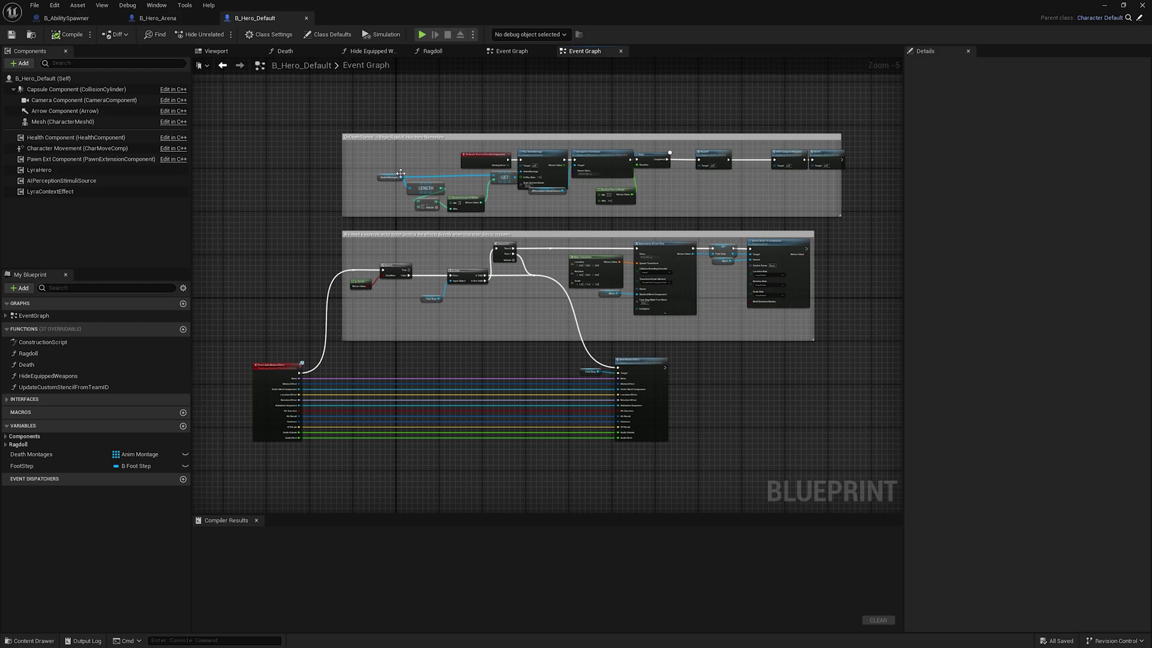
click(515, 52)
scroll(528, 231, down, 6)
scroll(407, 248, up, 4)
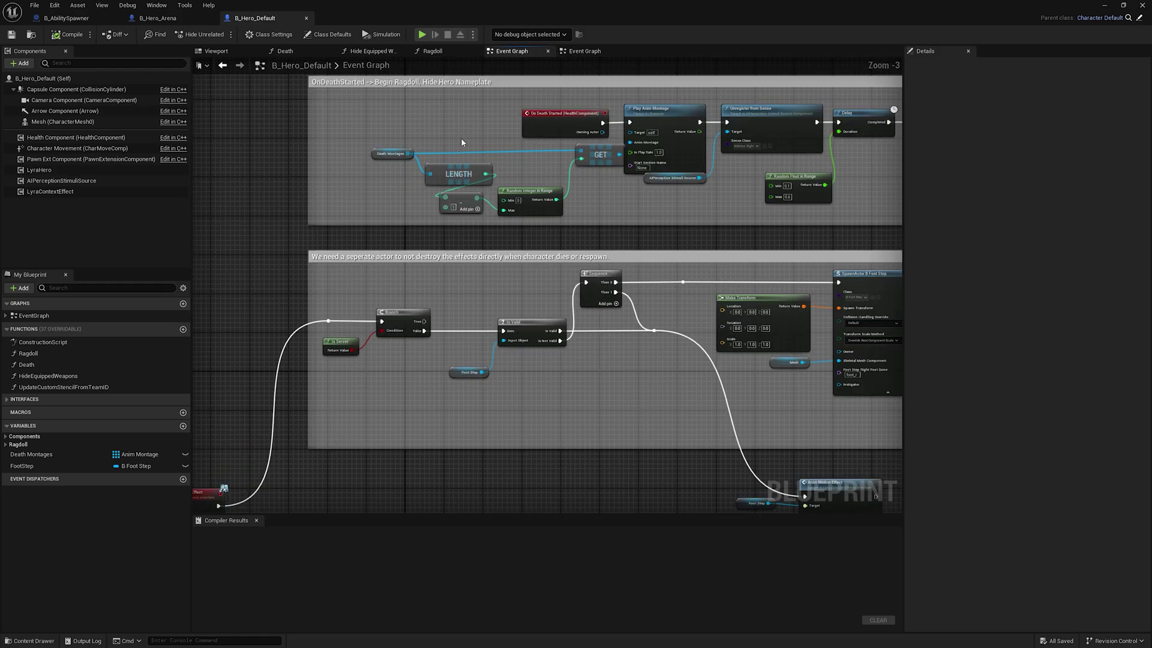
right_drag(459, 148, 380, 225)
Switch back through B_Hero_Arena to B_AbilitySpawner and restore the editor window size.
click(157, 18)
click(72, 18)
double_click(333, 5)
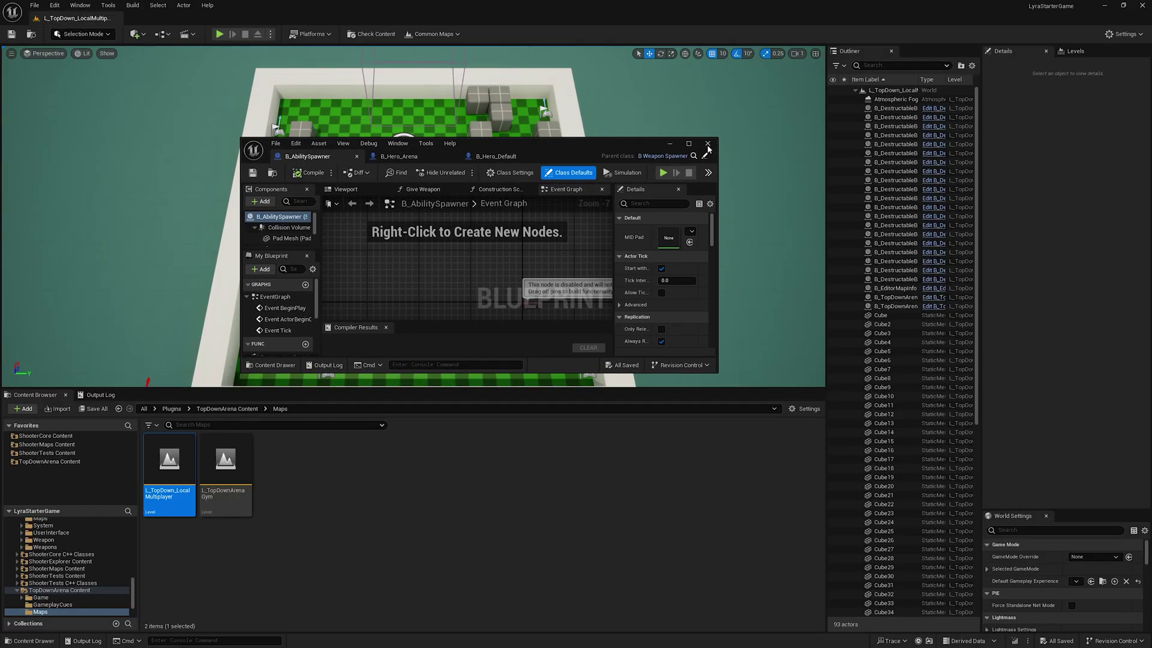
Close the Blueprint editor and fly the camera around the arena from several angles.
click(708, 144)
mouse_move(525, 288)
right_down()
mouse_move(516, 240)
mouse_move(516, 270)
right_up()
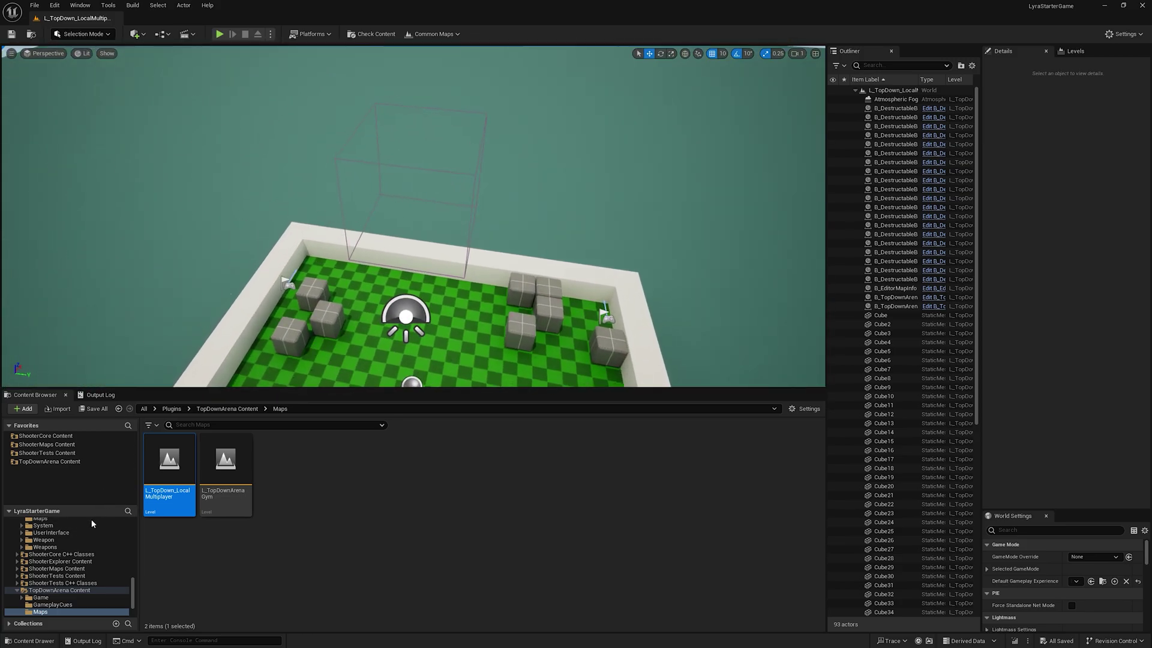
right_drag(389, 257, 571, 360)
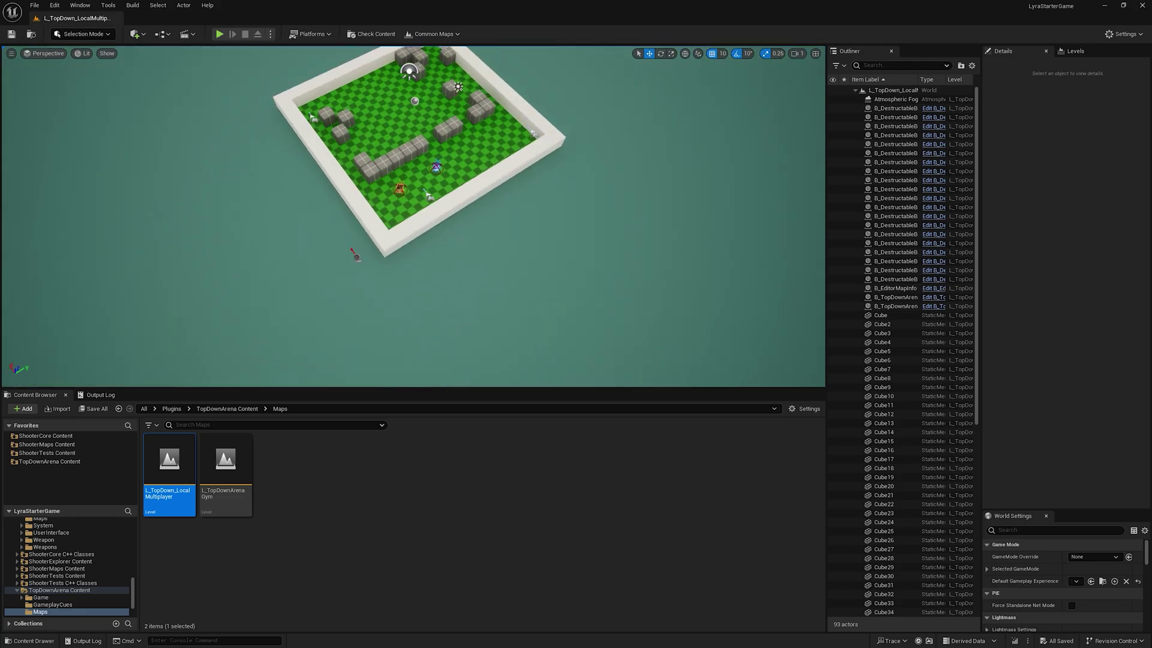
right_drag(408, 268, 409, 233)
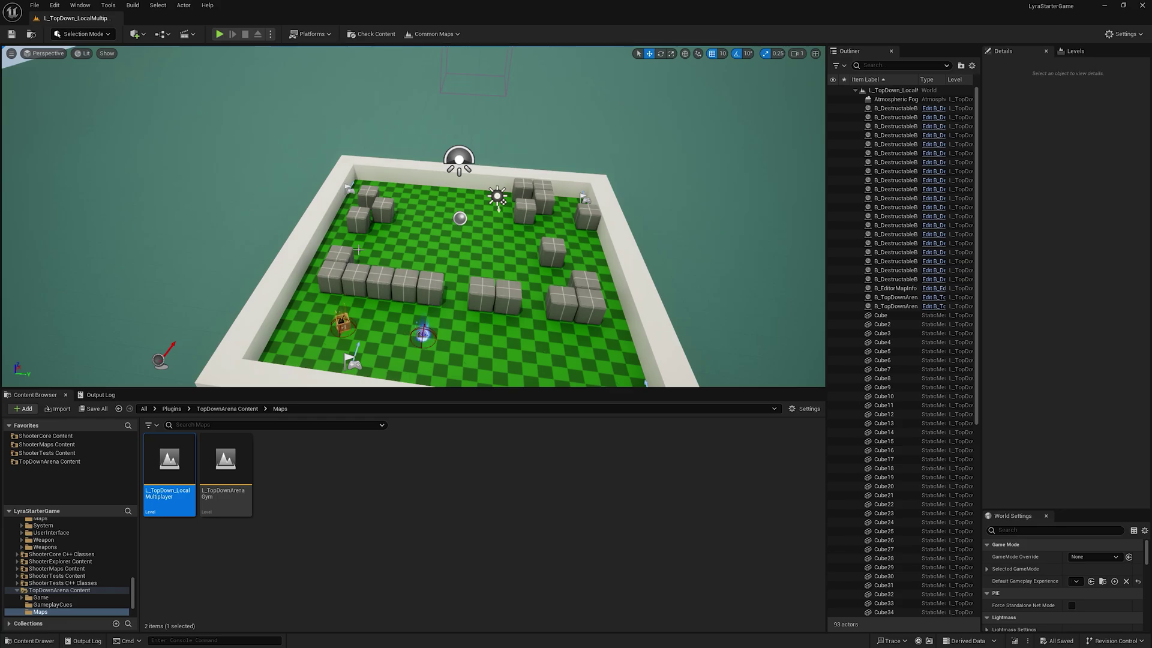
right_drag(357, 250, 357, 250)
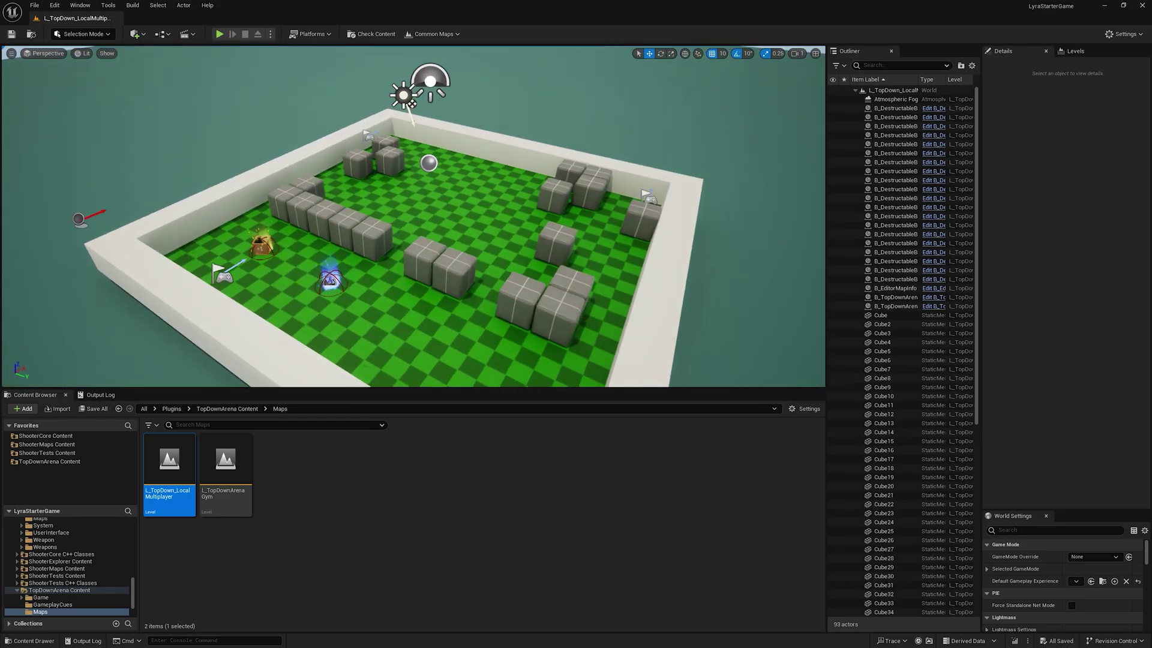
right_drag(427, 226, 390, 197)
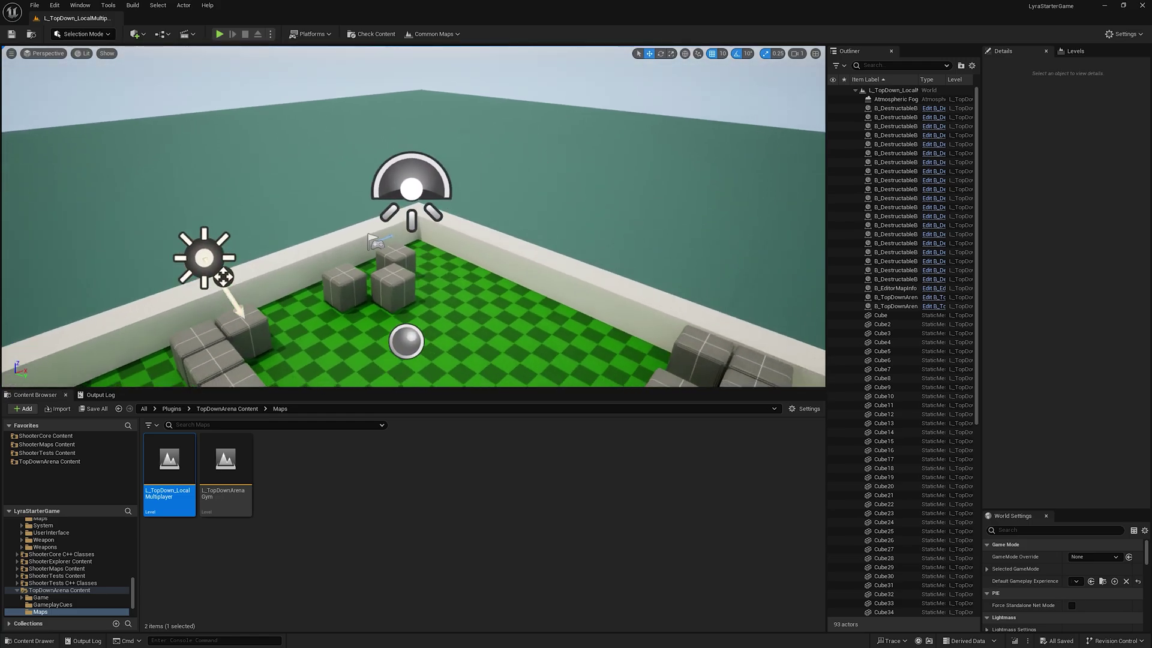
Enlarge the viewport and fly the camera until the whole arena shows from afar.
right_drag(571, 223, 572, 223)
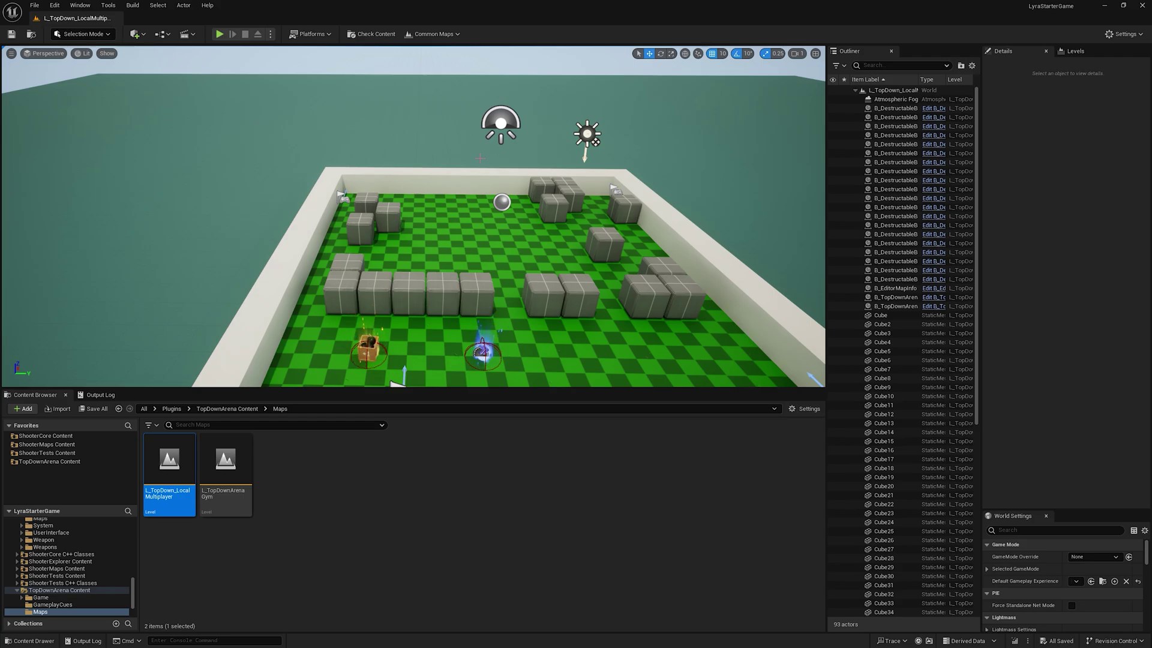
mouse_move(482, 153)
right_down()
mouse_move(442, 155)
mouse_move(411, 101)
right_up()
right_drag(357, 128, 390, 125)
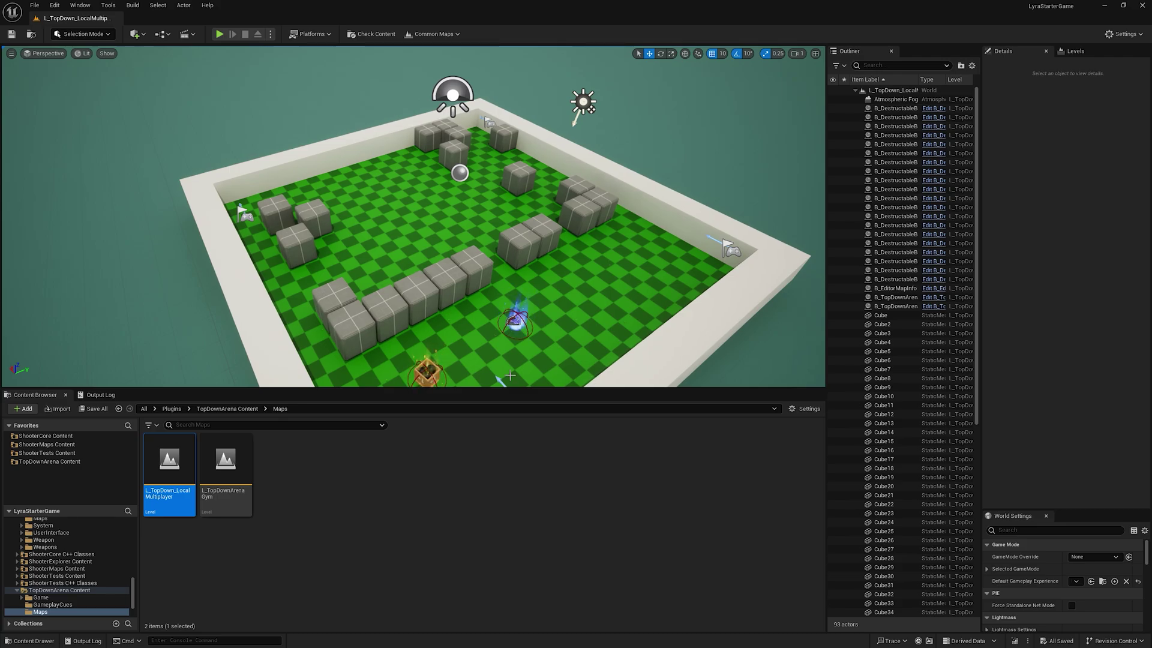
drag(507, 393, 507, 454)
right_drag(514, 435, 420, 420)
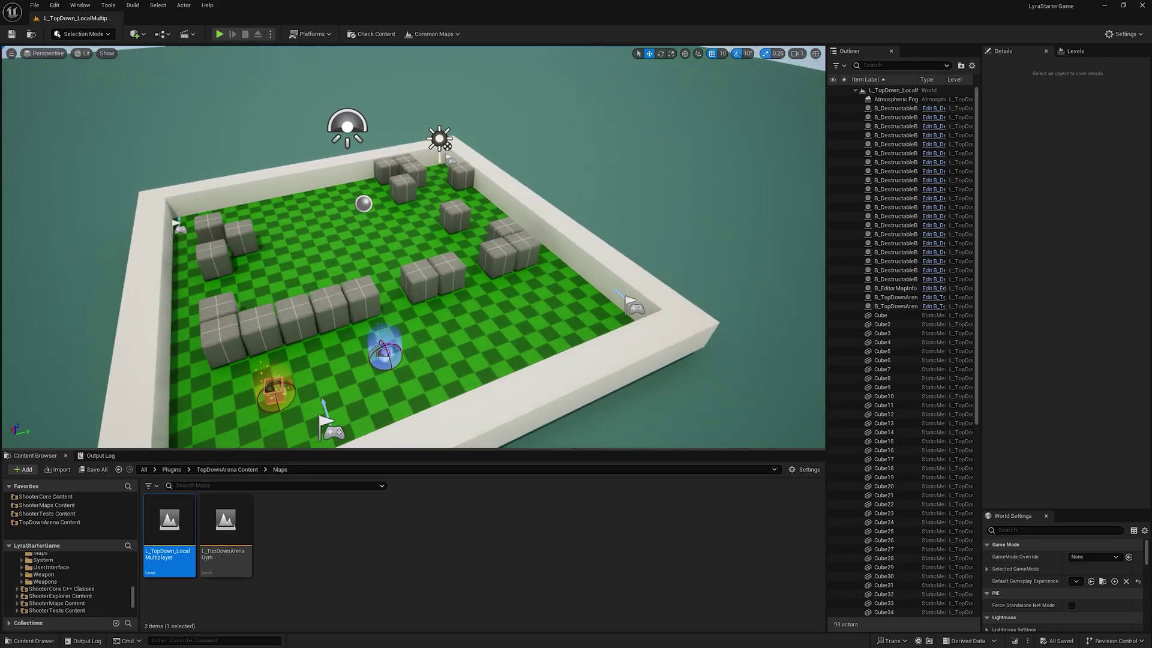
right_drag(540, 240, 621, 197)
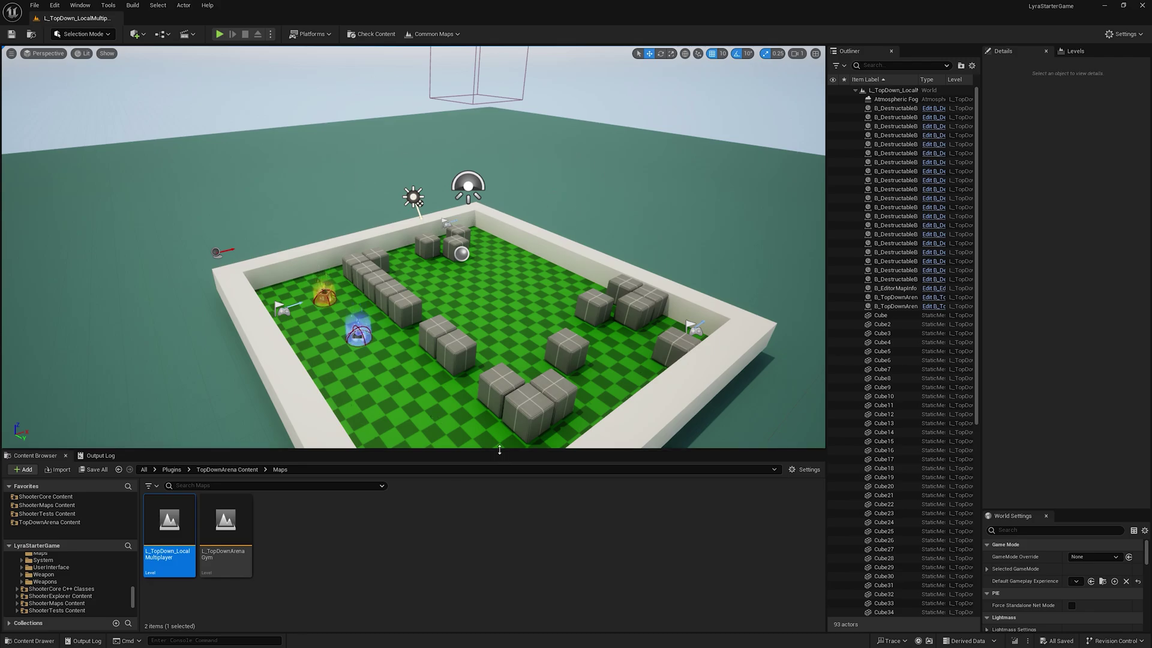
mouse_move(497, 441)
right_down()
mouse_move(420, 390)
mouse_move(456, 384)
mouse_move(484, 181)
right_up()
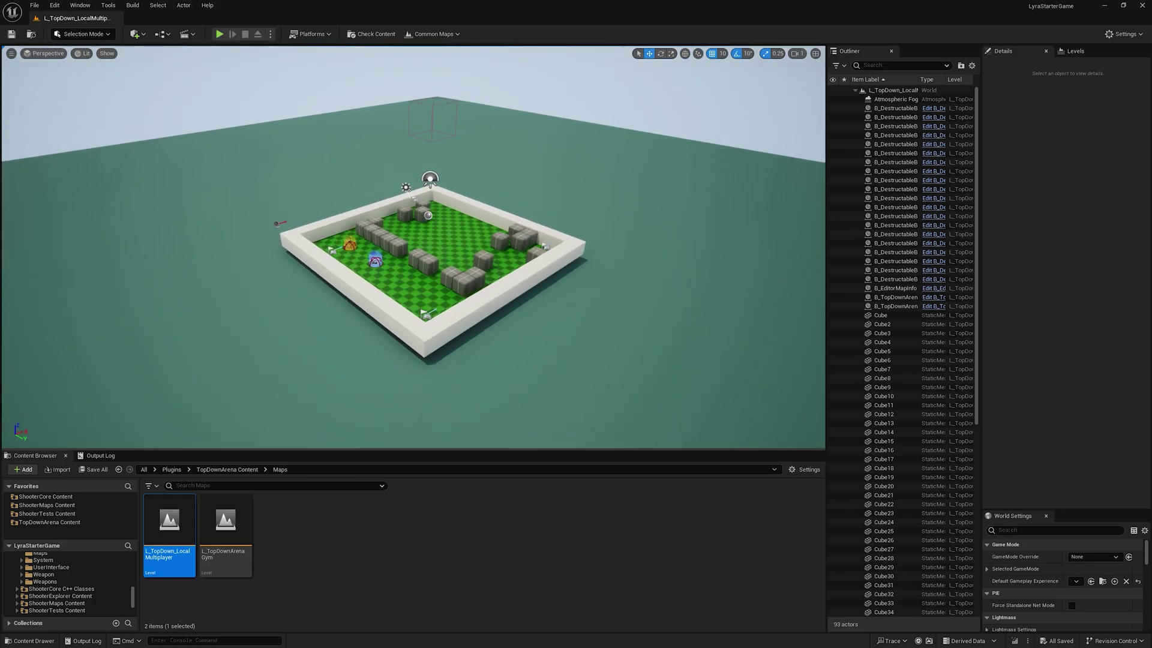